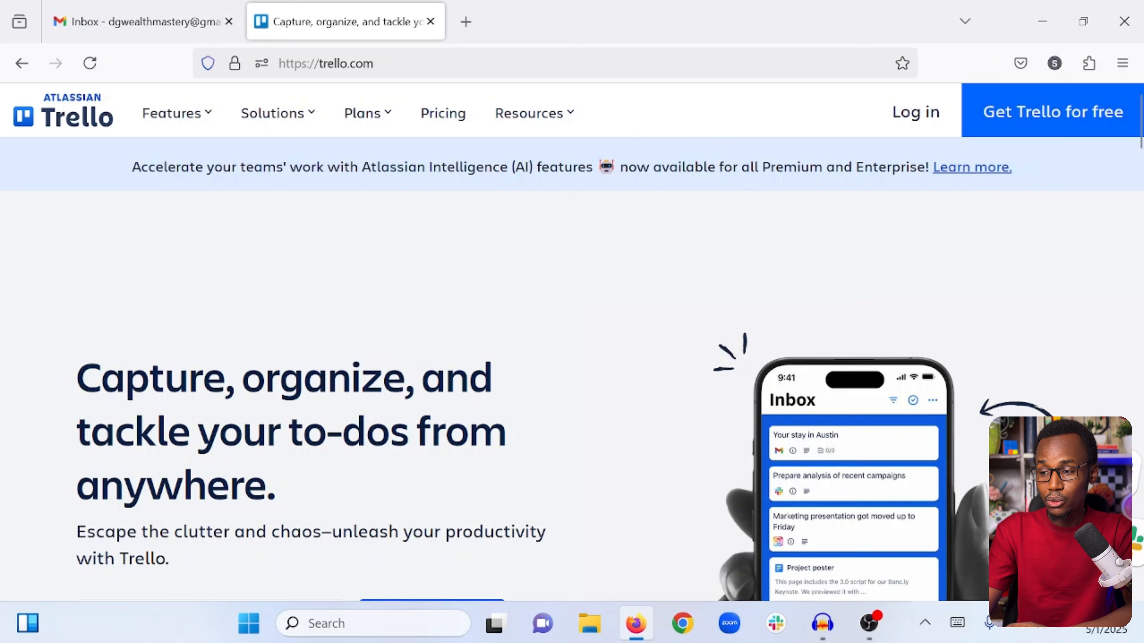
{"action": "left_click_drag", "start_coordinate": [377, 63], "coordinate": [309, 63]}
{"action": "left_click", "coordinate": [377, 64]}
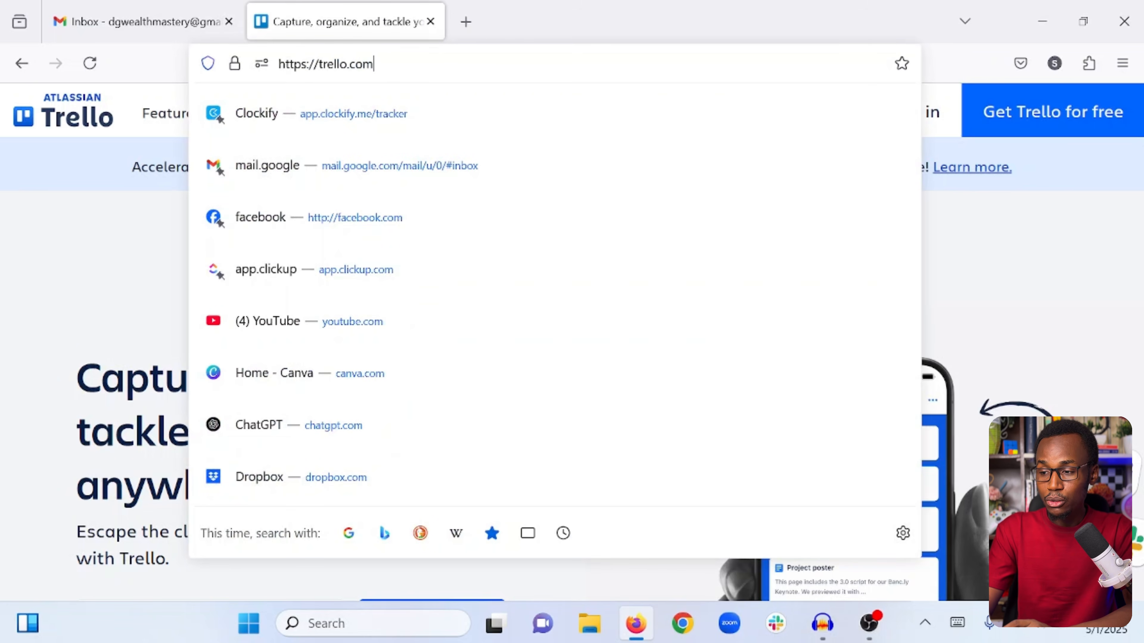
{"action": "left_click", "coordinate": [52, 306]}
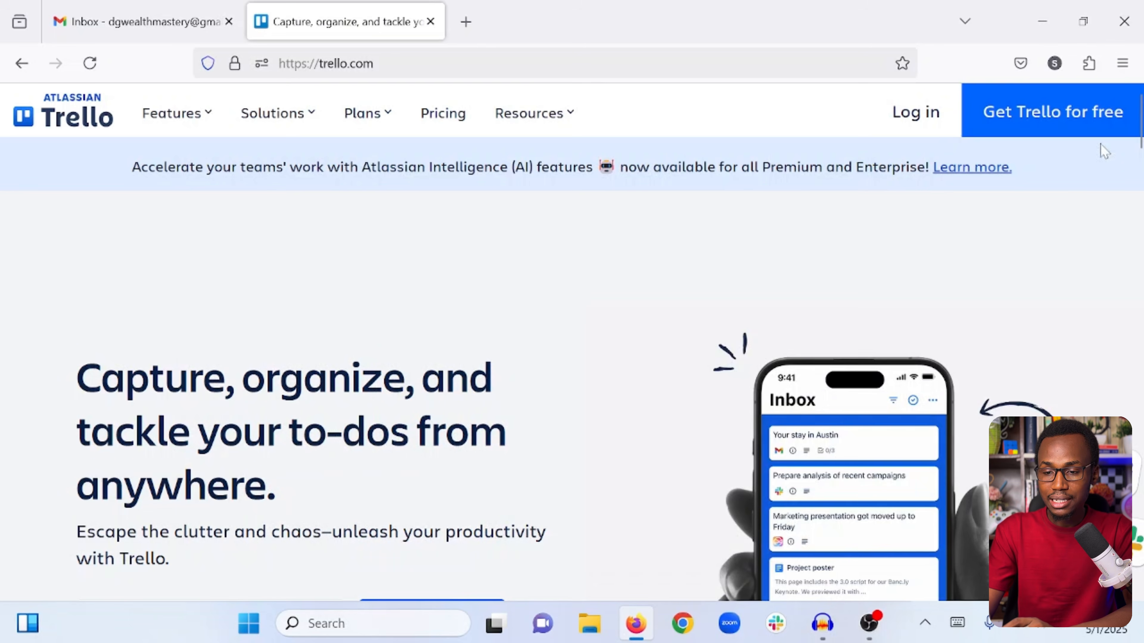
Step: Sign up for a free Trello account by continuing with the chosen Google account, and confirm the account creation
{"action": "left_click", "coordinate": [1038, 119]}
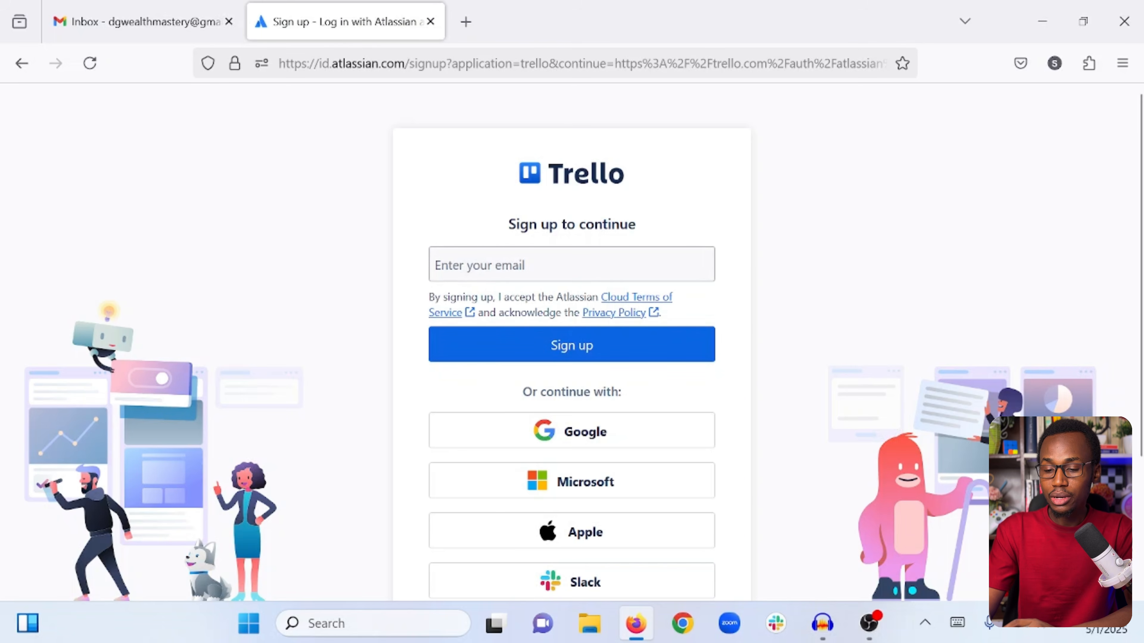
{"action": "scroll", "coordinate": [523, 301], "scroll_direction": "down", "scroll_amount": 2}
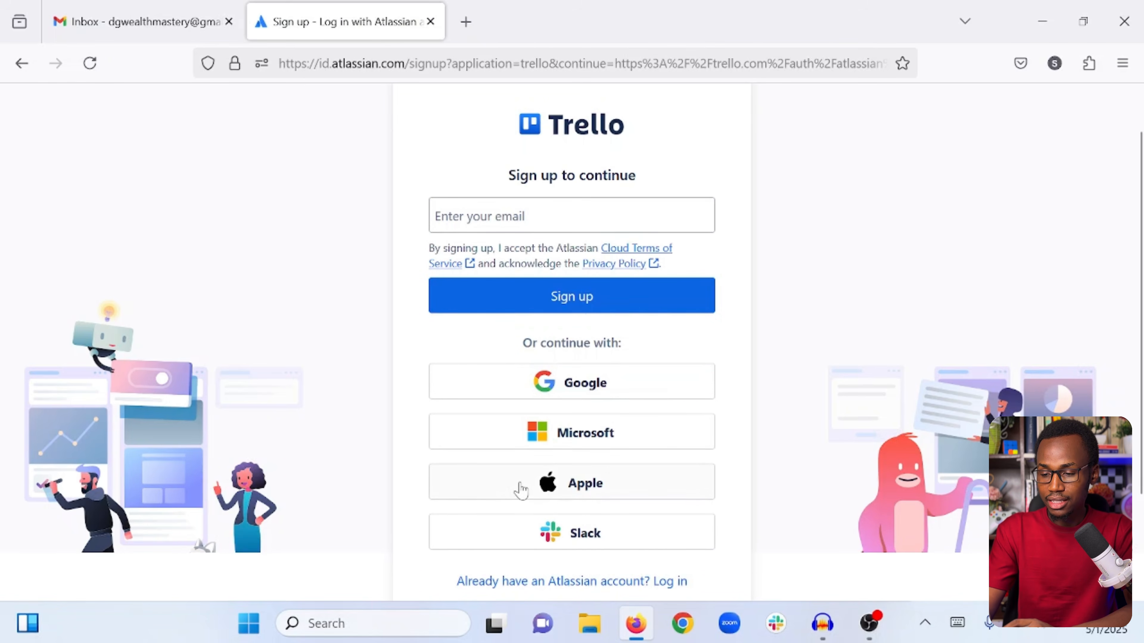
{"action": "scroll", "coordinate": [521, 489], "scroll_direction": "up", "scroll_amount": 1}
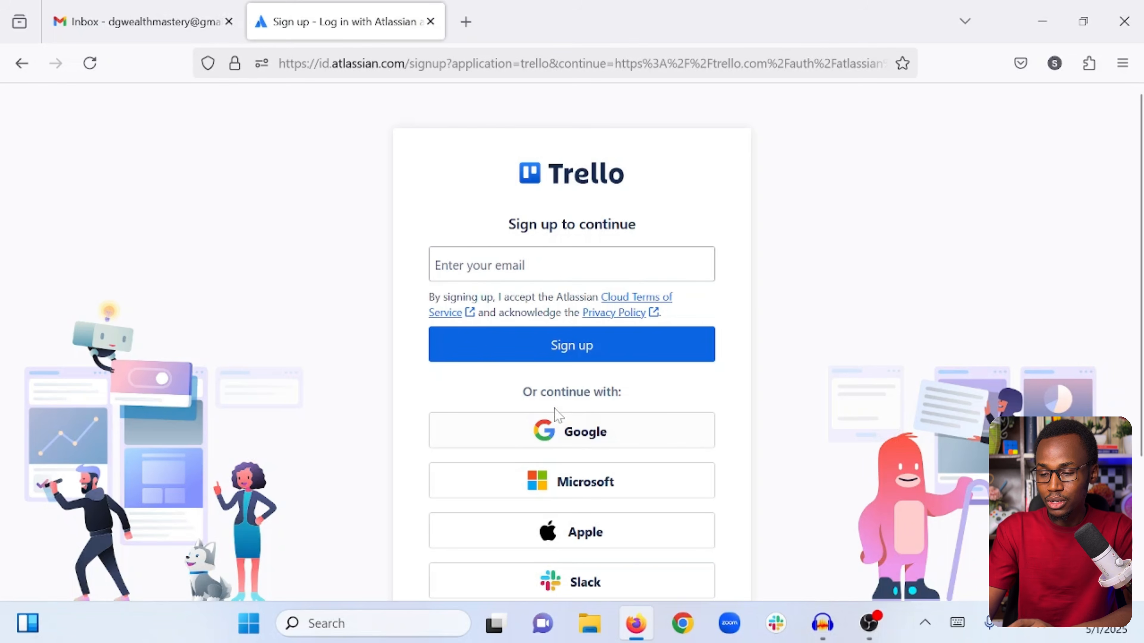
{"action": "left_click", "coordinate": [576, 434]}
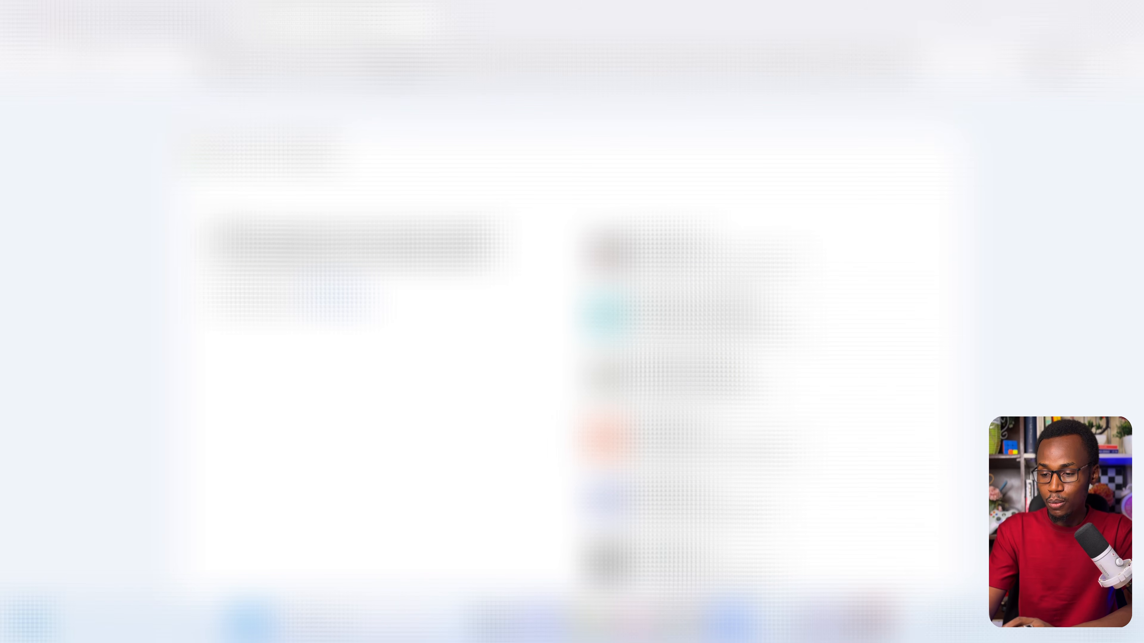
{"action": "left_click", "coordinate": [720, 439]}
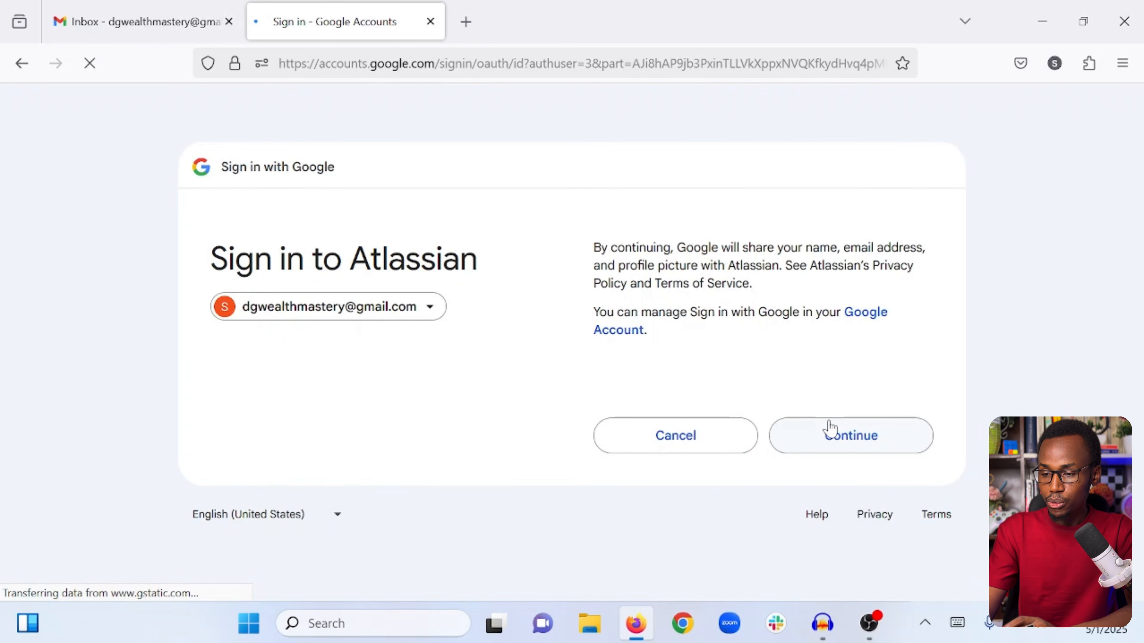
{"action": "left_click", "coordinate": [831, 430]}
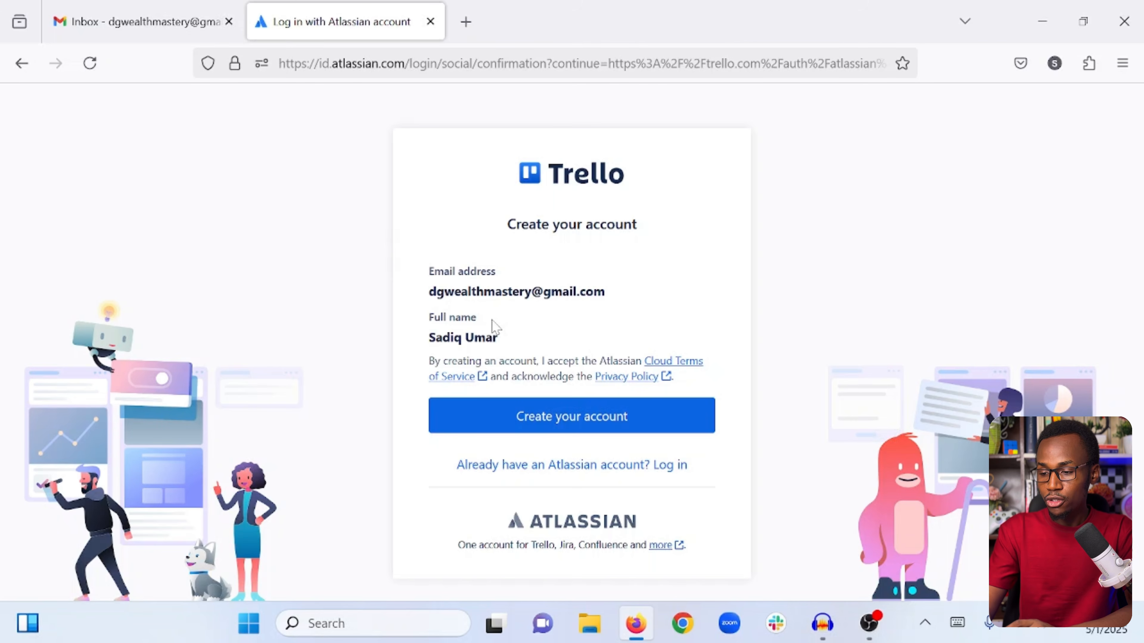
{"action": "left_click", "coordinate": [565, 410]}
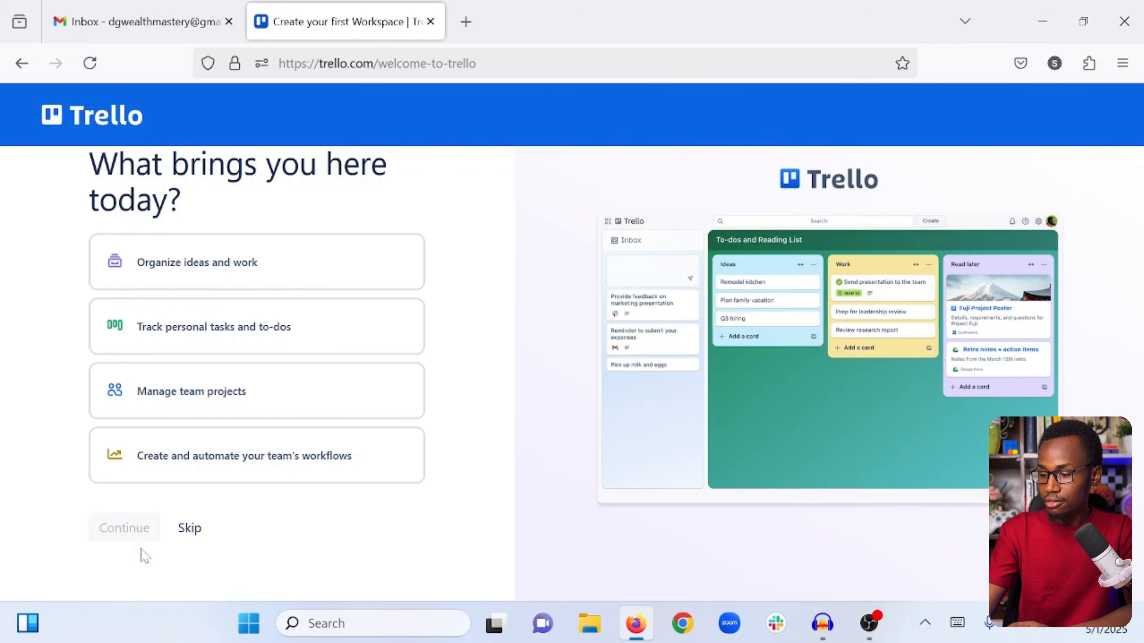
Step: Dismiss all onboarding screens, including the purpose question, Inbox introduction, Premium notice and board tips, to reach the first board
{"action": "left_click", "coordinate": [187, 533]}
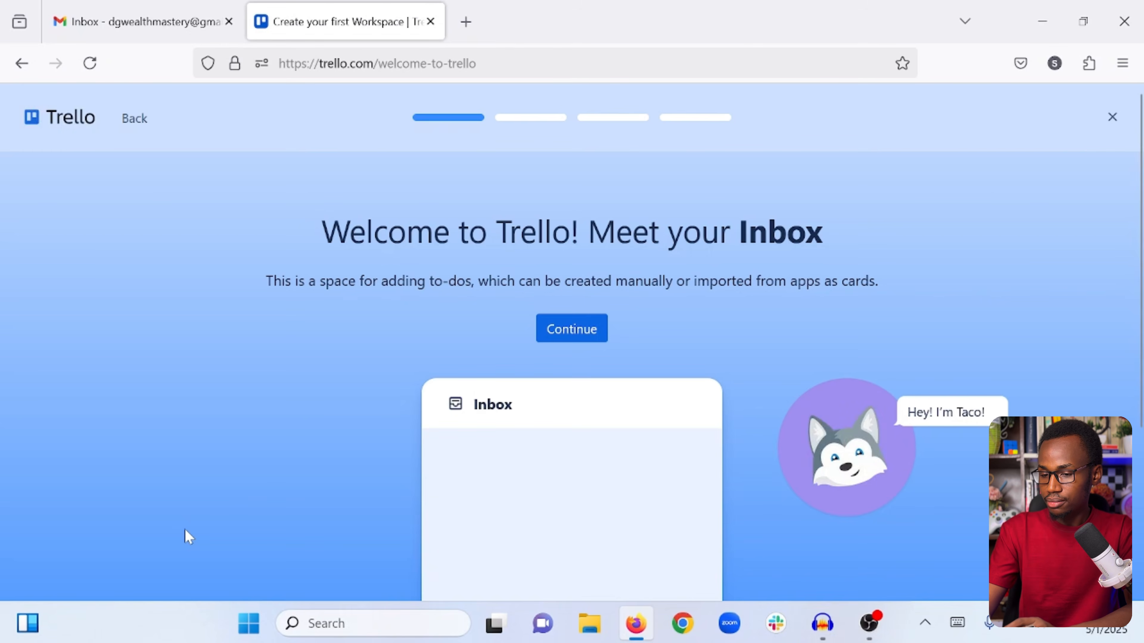
{"action": "left_click", "coordinate": [1112, 118]}
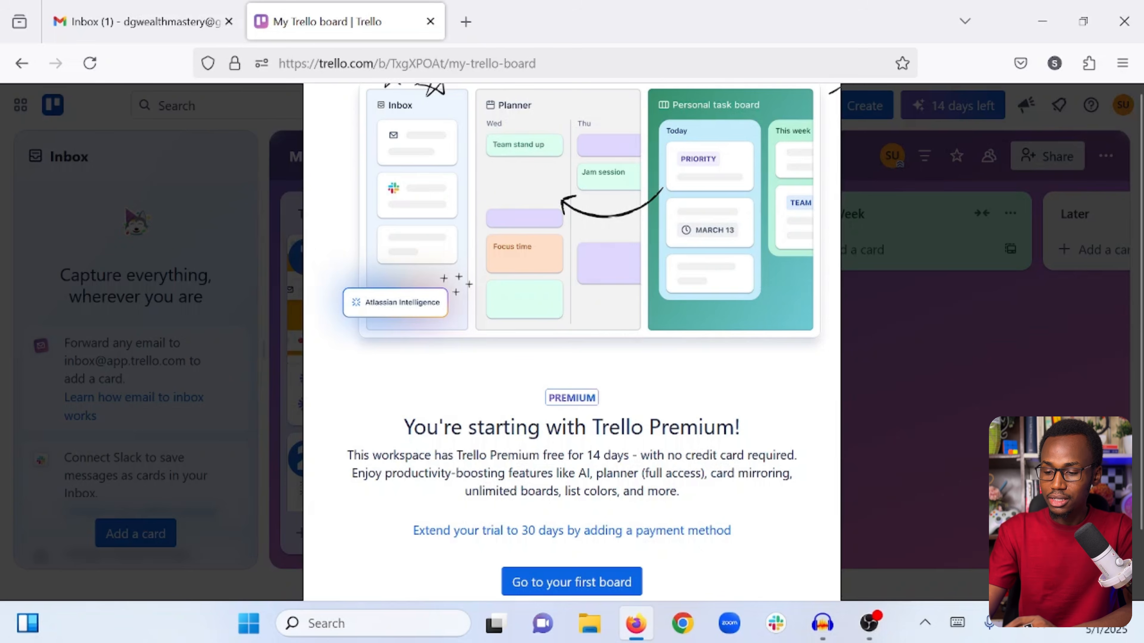
{"action": "scroll", "coordinate": [699, 455], "scroll_direction": "down", "scroll_amount": 2}
{"action": "scroll", "coordinate": [699, 456], "scroll_direction": "up", "scroll_amount": 2}
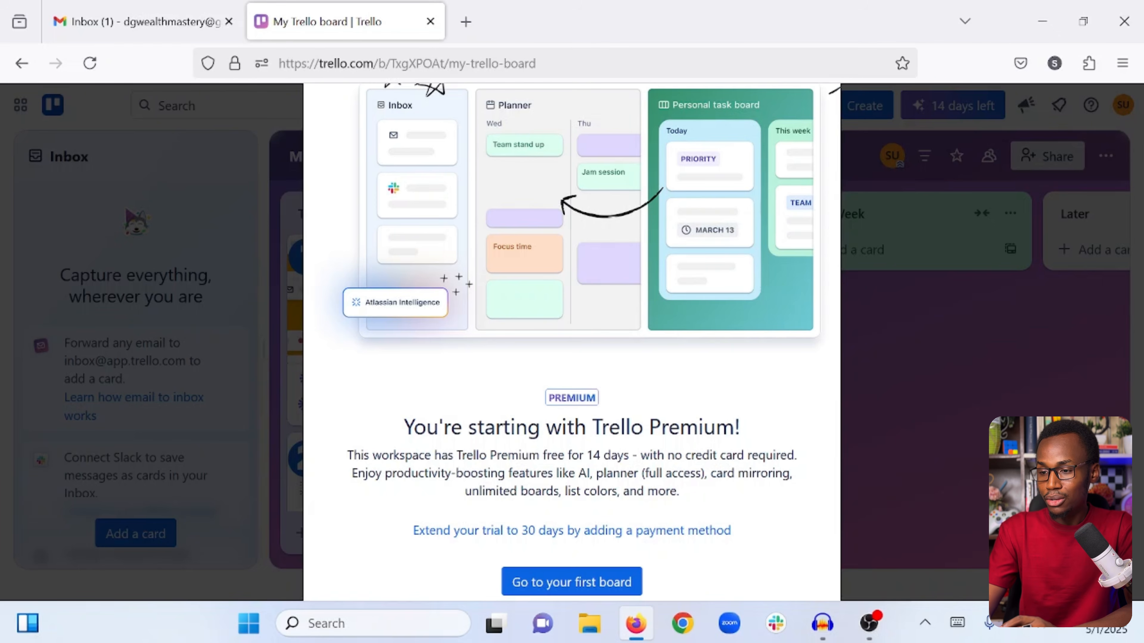
{"action": "scroll", "coordinate": [565, 537], "scroll_direction": "down", "scroll_amount": 2}
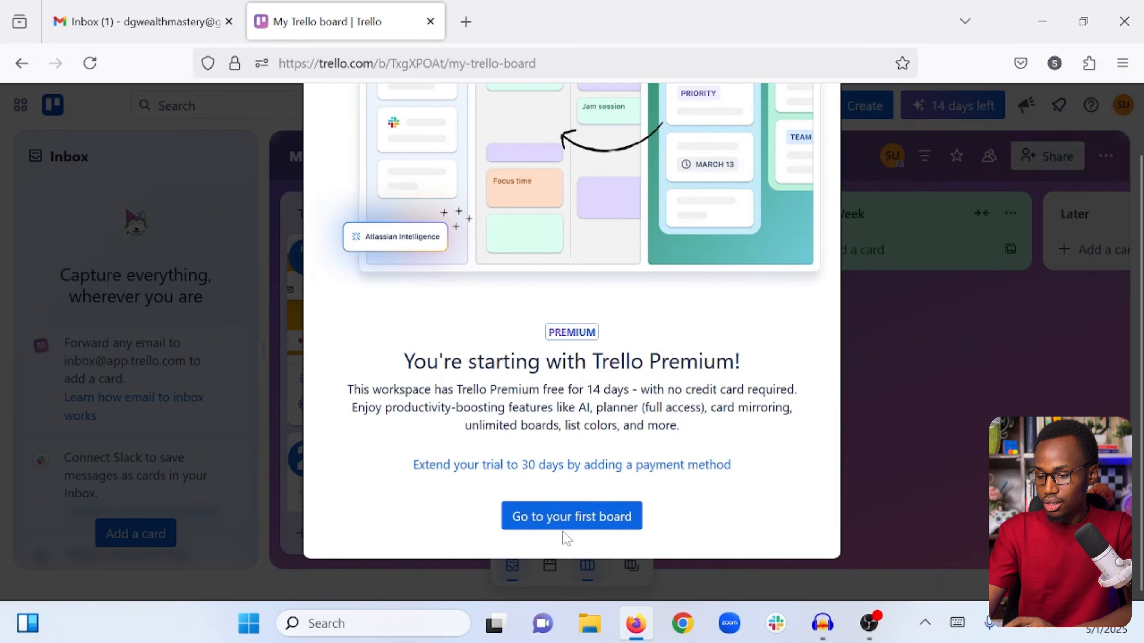
{"action": "left_click", "coordinate": [547, 525]}
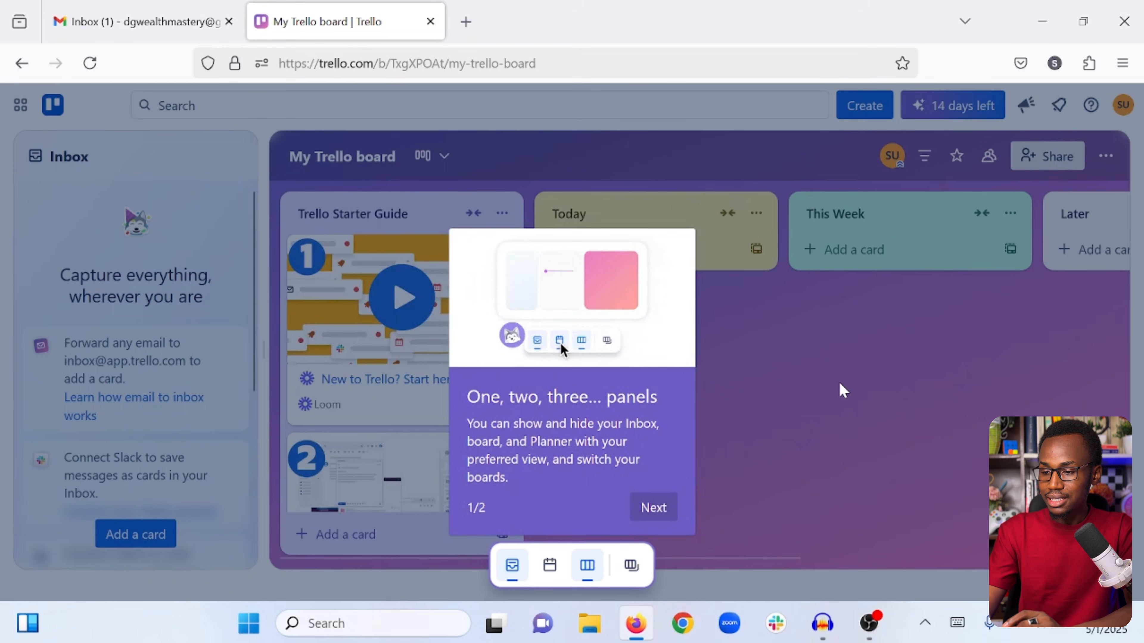
{"action": "left_click", "coordinate": [641, 508]}
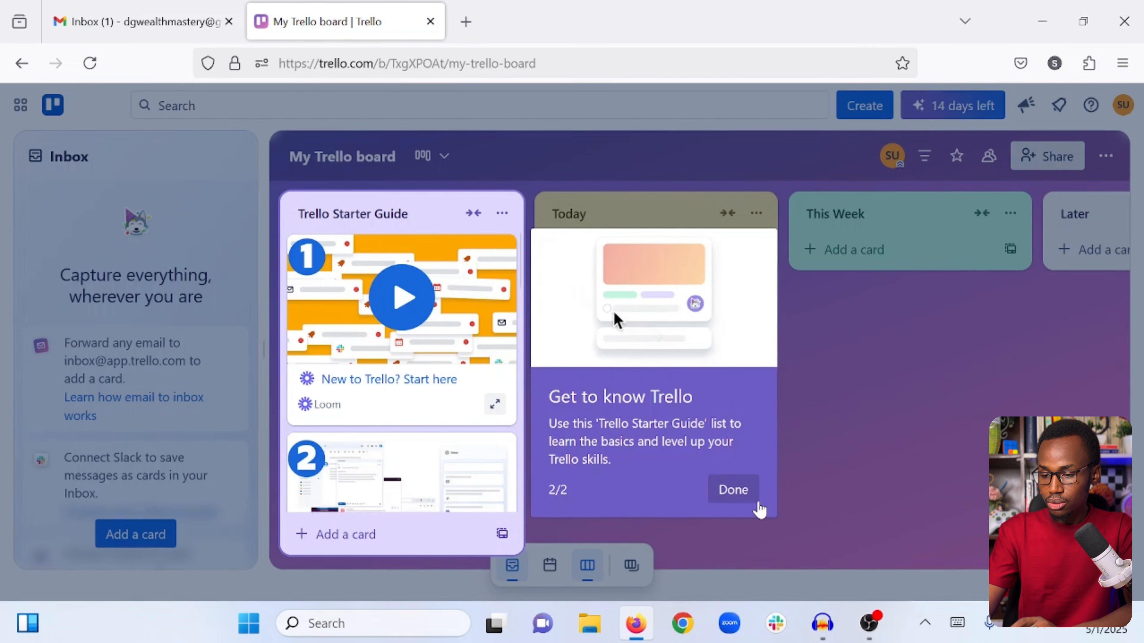
{"action": "left_click", "coordinate": [740, 495]}
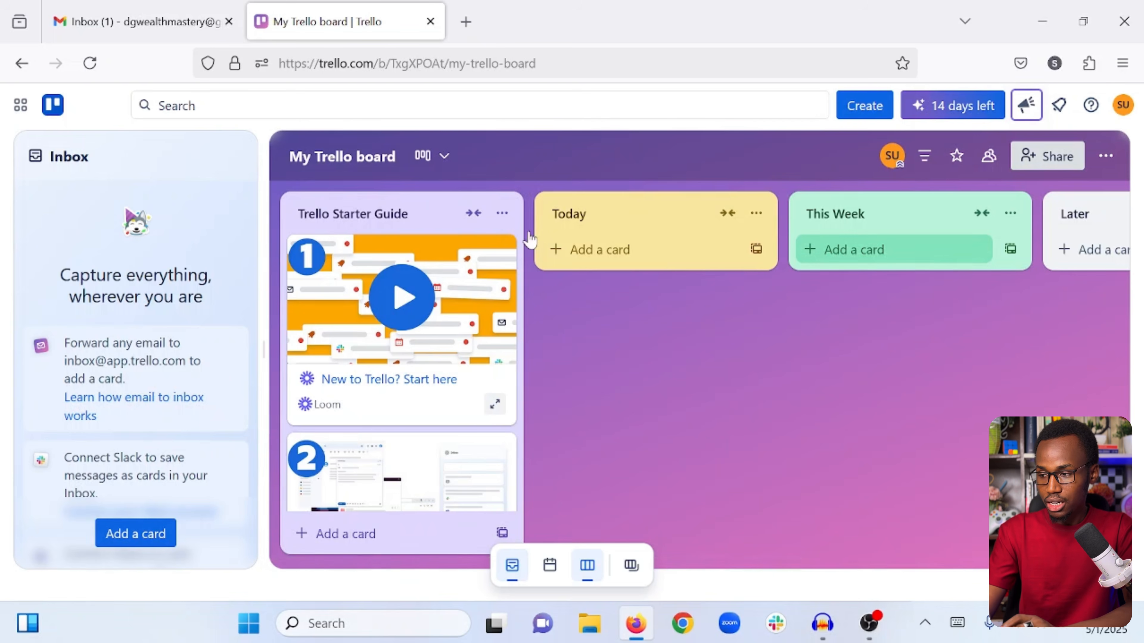
Step: Go to the Trello home page and open the settings of Trello Workspace
{"action": "left_click", "coordinate": [62, 112]}
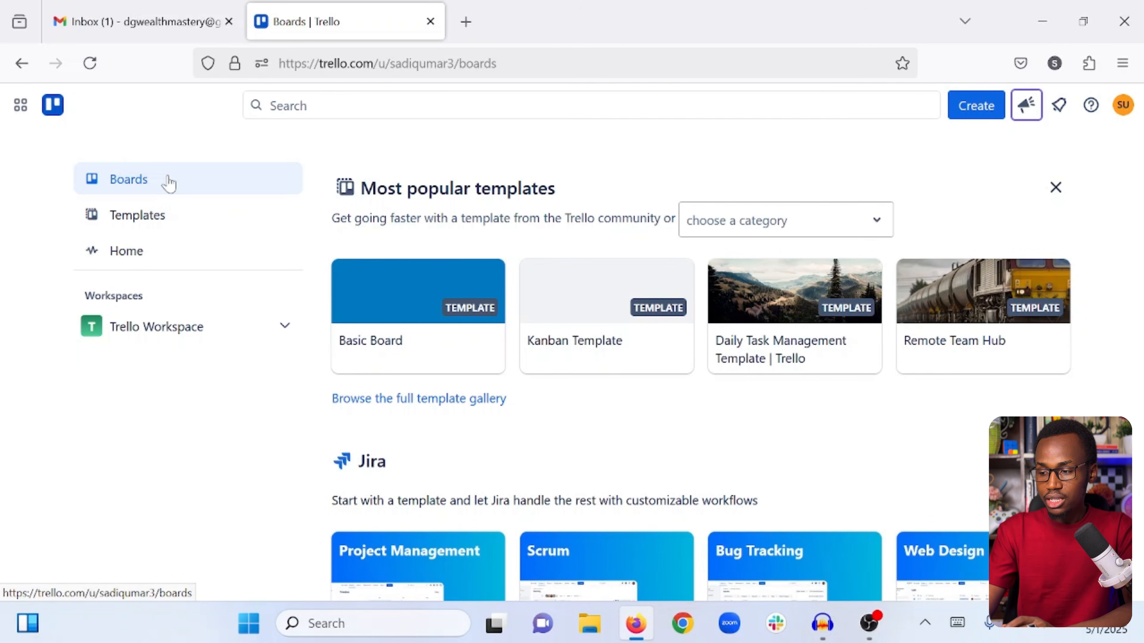
{"action": "left_click", "coordinate": [126, 264]}
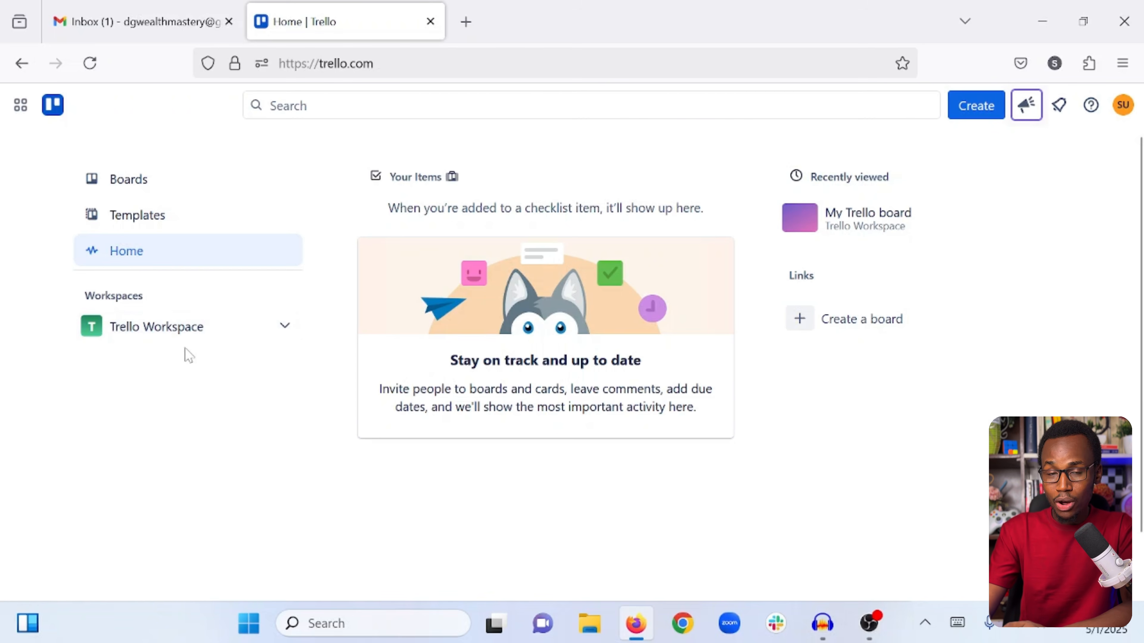
{"action": "left_click", "coordinate": [183, 335]}
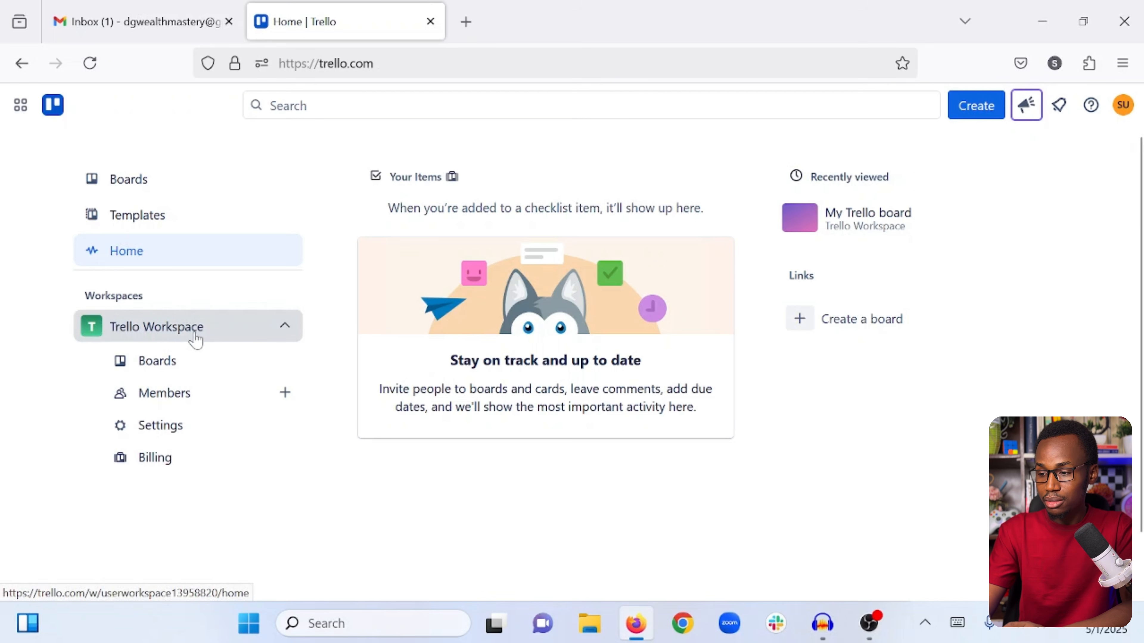
{"action": "left_click", "coordinate": [167, 427]}
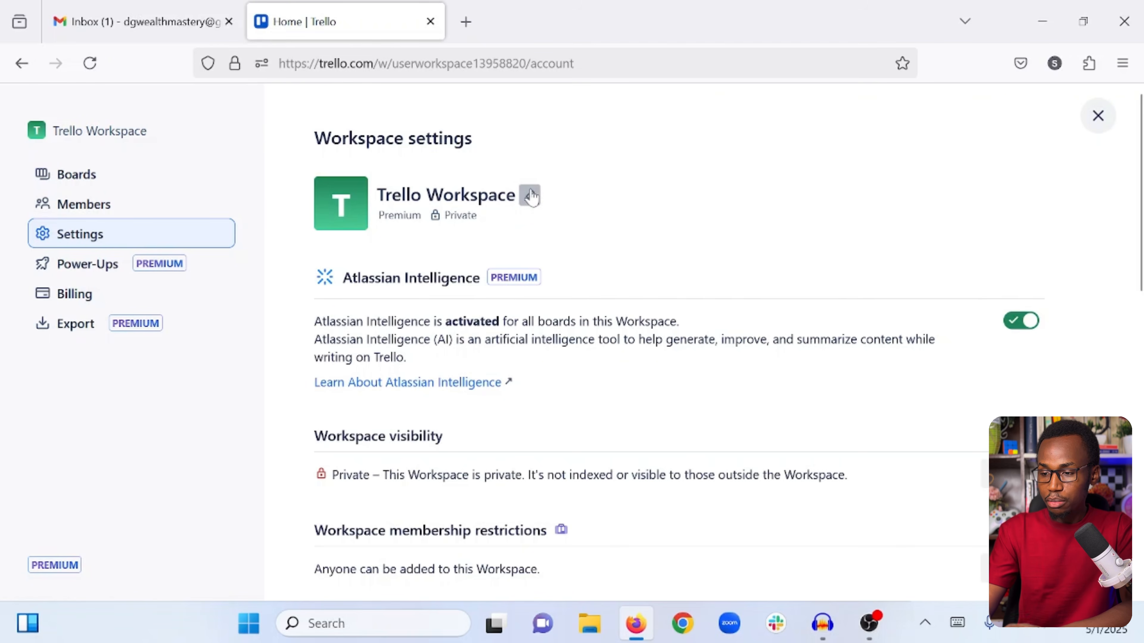
Step: Replace "Trello" in the workspace name with the owner's first name, save the change and close the settings
{"action": "left_click", "coordinate": [531, 191]}
{"action": "double_click", "coordinate": [340, 222]}
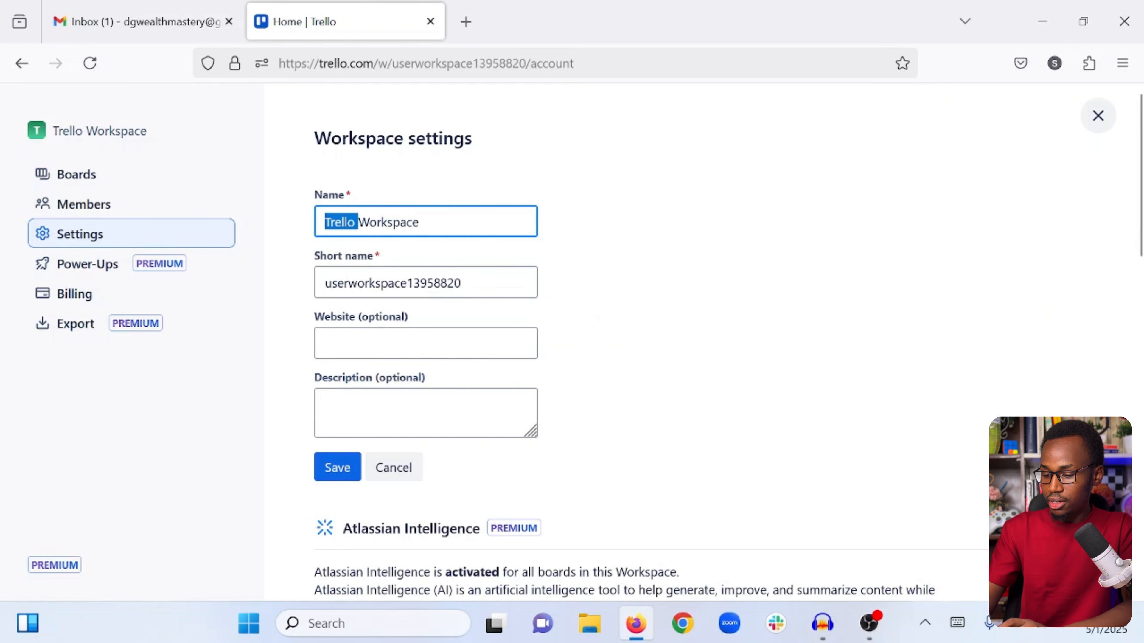
{"action": "type", "text": "Sadiq"}
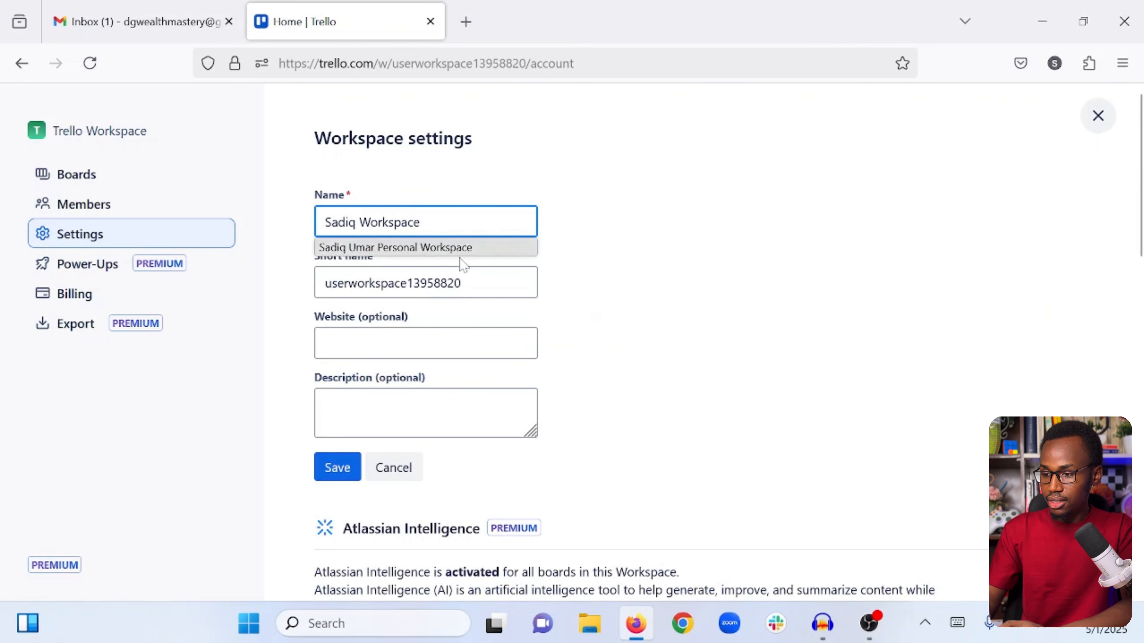
{"action": "left_click", "coordinate": [544, 280]}
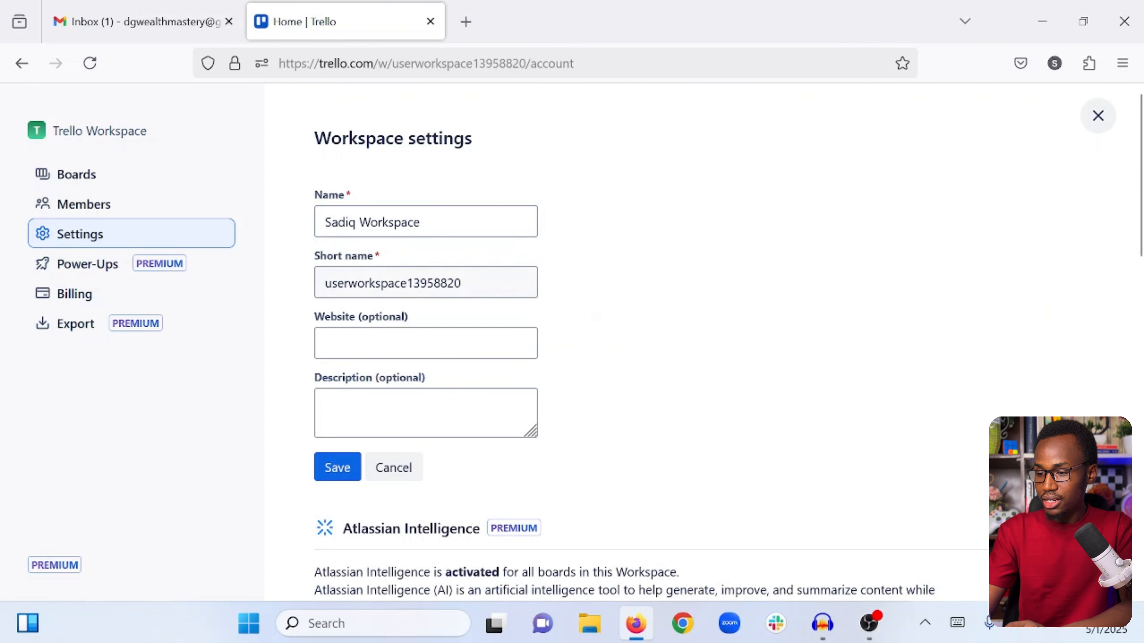
{"action": "double_click", "coordinate": [413, 282]}
{"action": "left_click", "coordinate": [575, 295]}
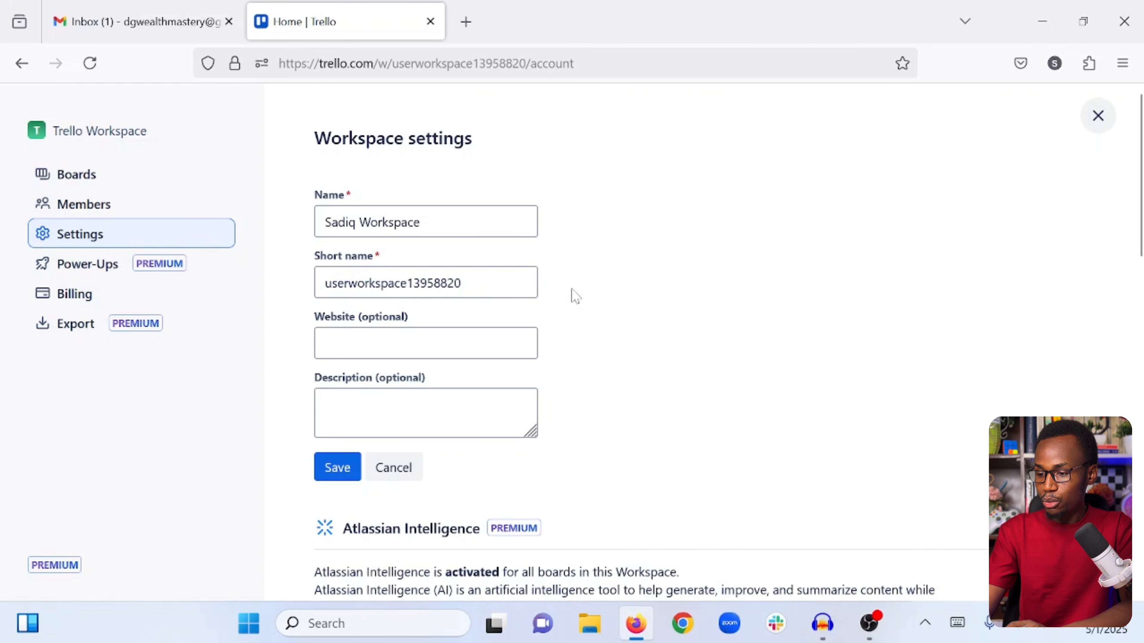
{"action": "scroll", "coordinate": [432, 334], "scroll_direction": "down", "scroll_amount": 2}
{"action": "left_click", "coordinate": [337, 412]}
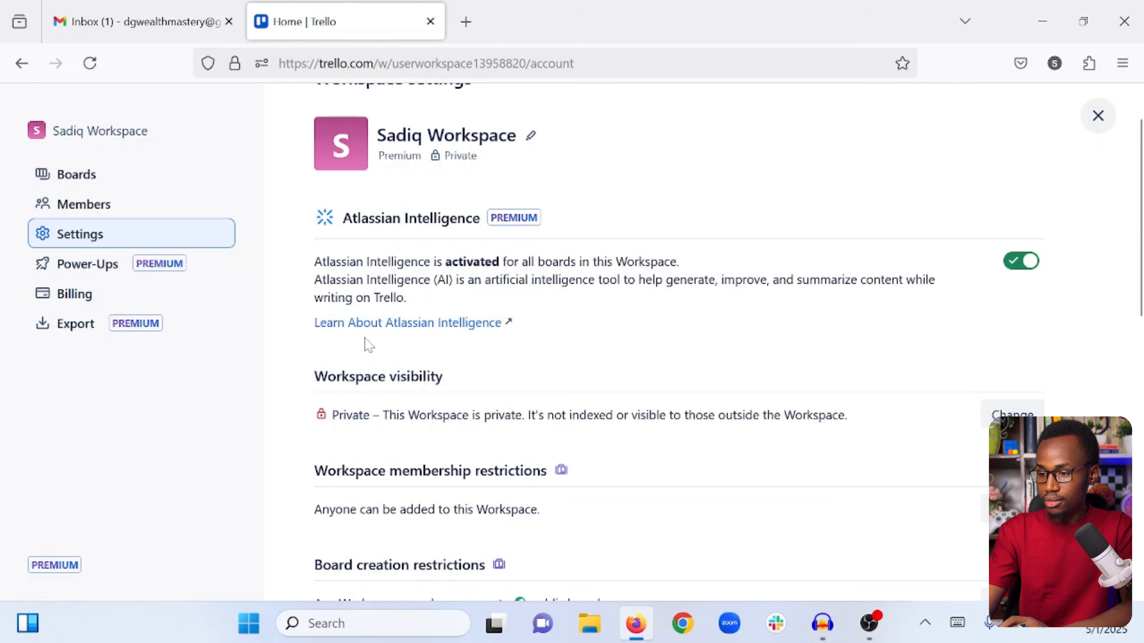
{"action": "scroll", "coordinate": [368, 344], "scroll_direction": "up", "scroll_amount": 2}
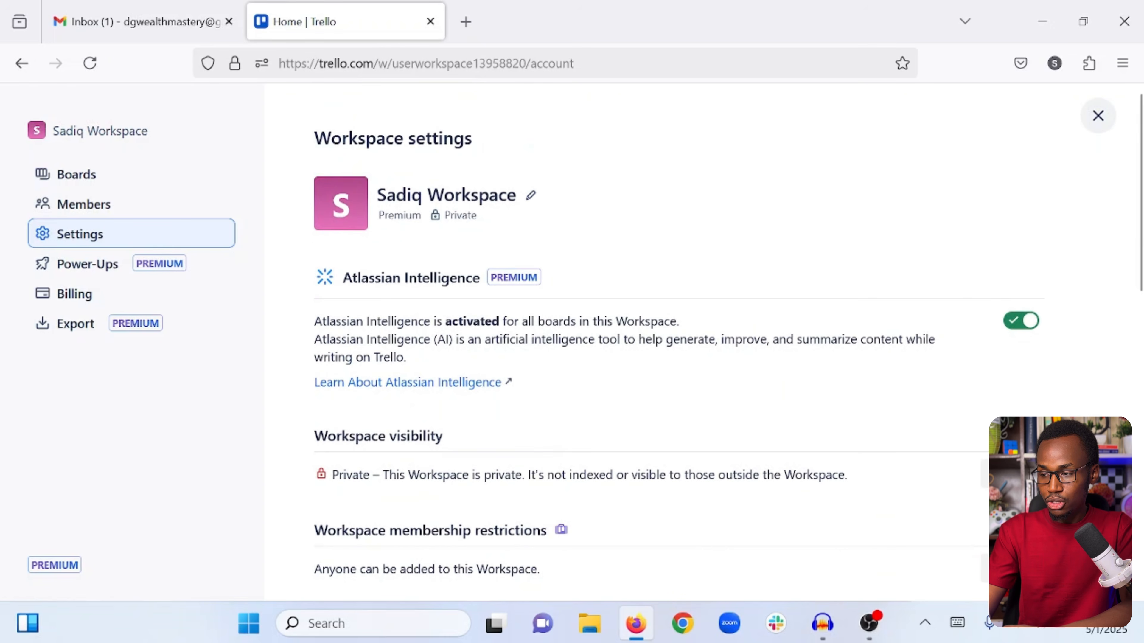
{"action": "left_click", "coordinate": [1098, 118]}
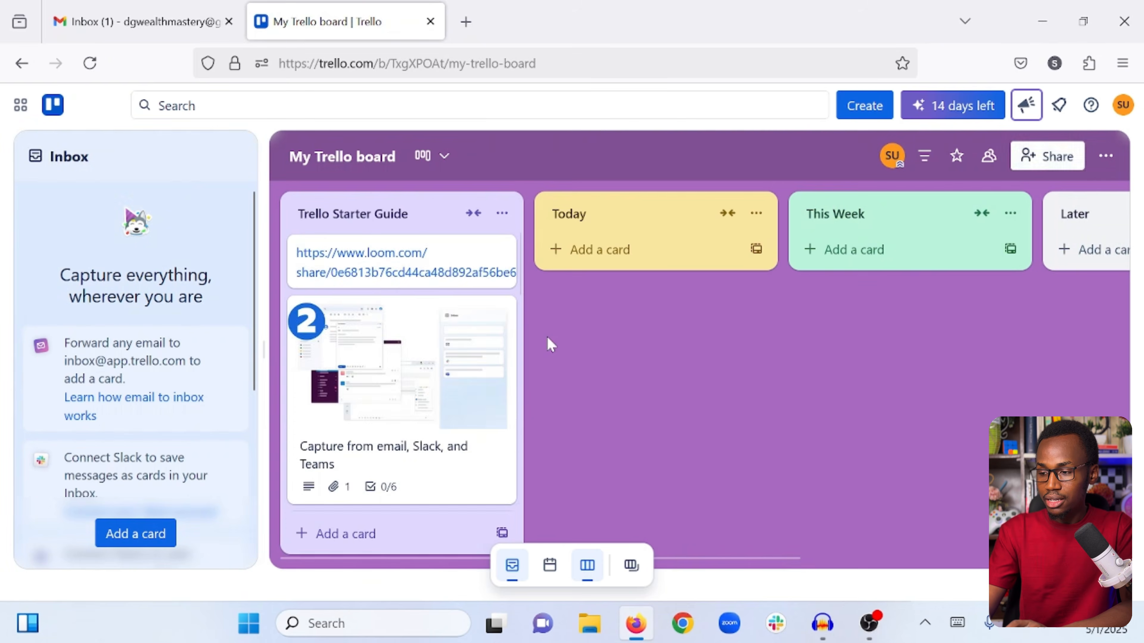
Step: Return to the home page and open the renamed workspace's boards page at the "Your boards" section
{"action": "left_click", "coordinate": [54, 107]}
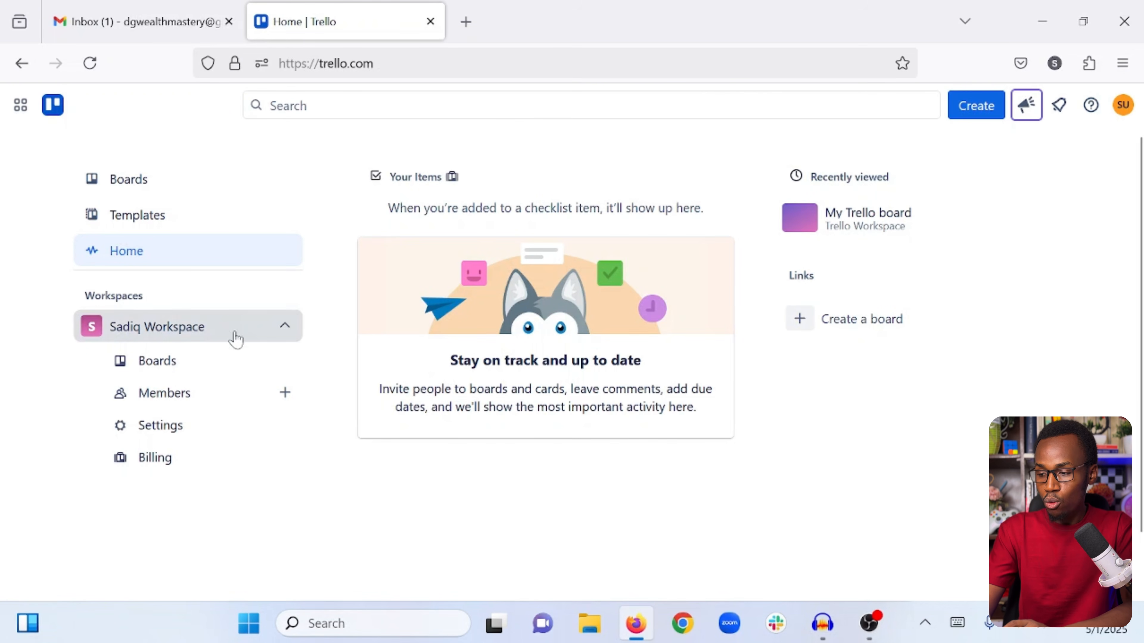
{"action": "left_click", "coordinate": [285, 327]}
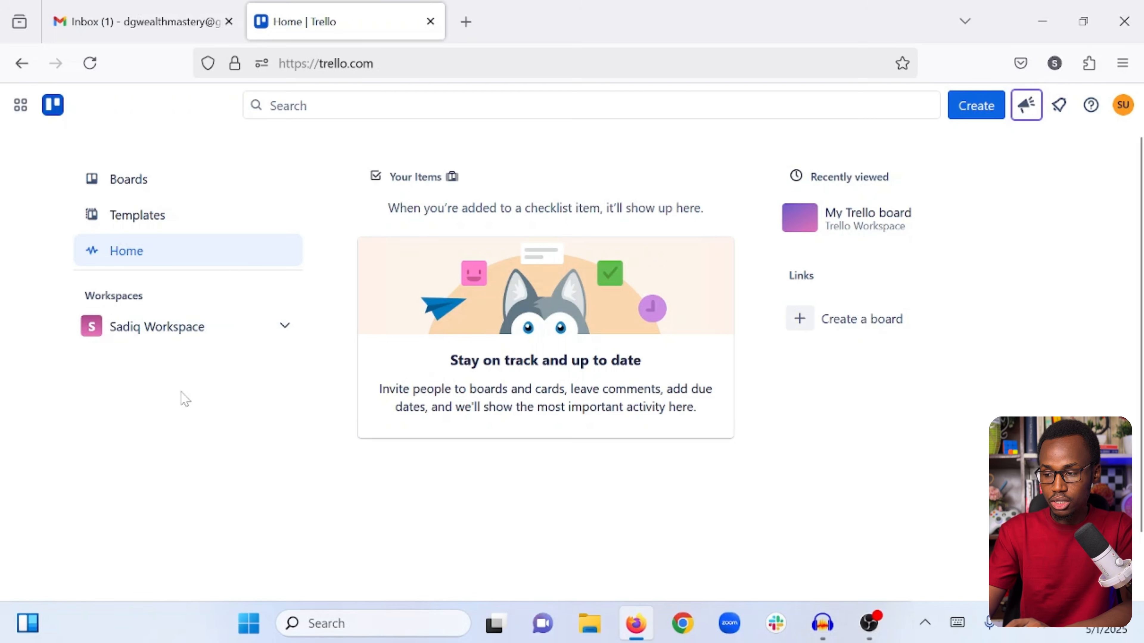
{"action": "left_click", "coordinate": [279, 338]}
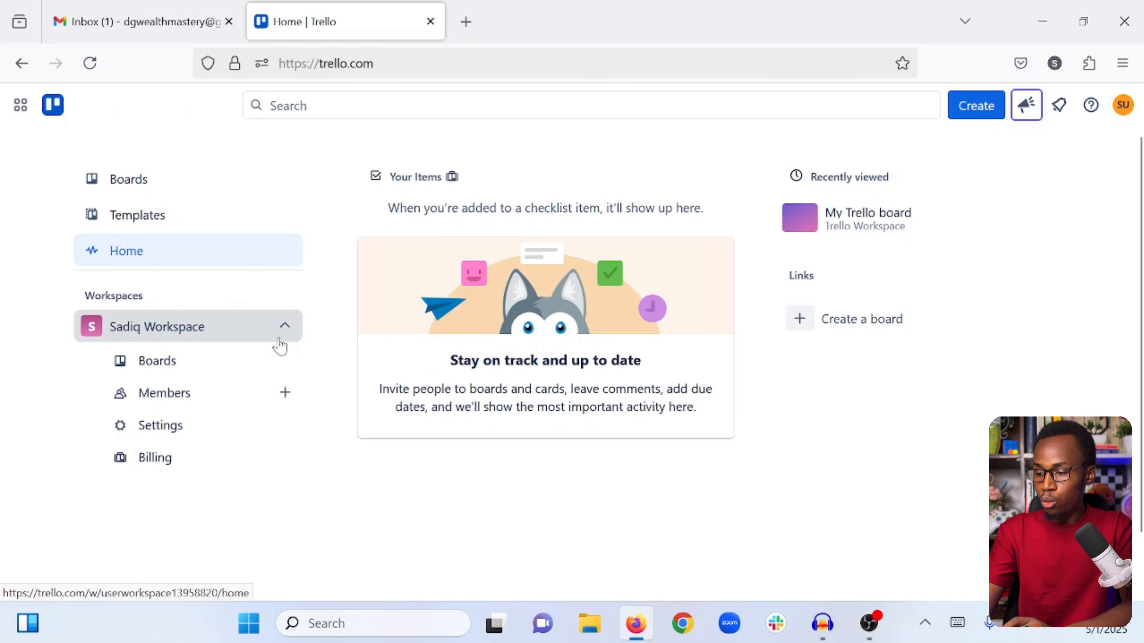
{"action": "left_click", "coordinate": [157, 367]}
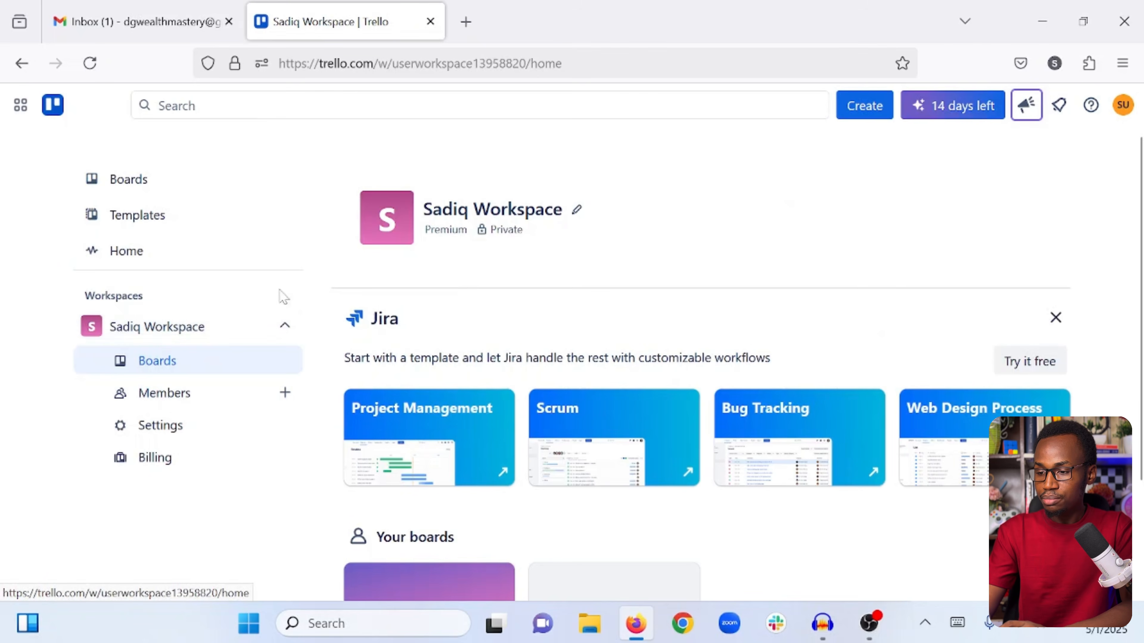
{"action": "scroll", "coordinate": [503, 340], "scroll_direction": "down", "scroll_amount": 2}
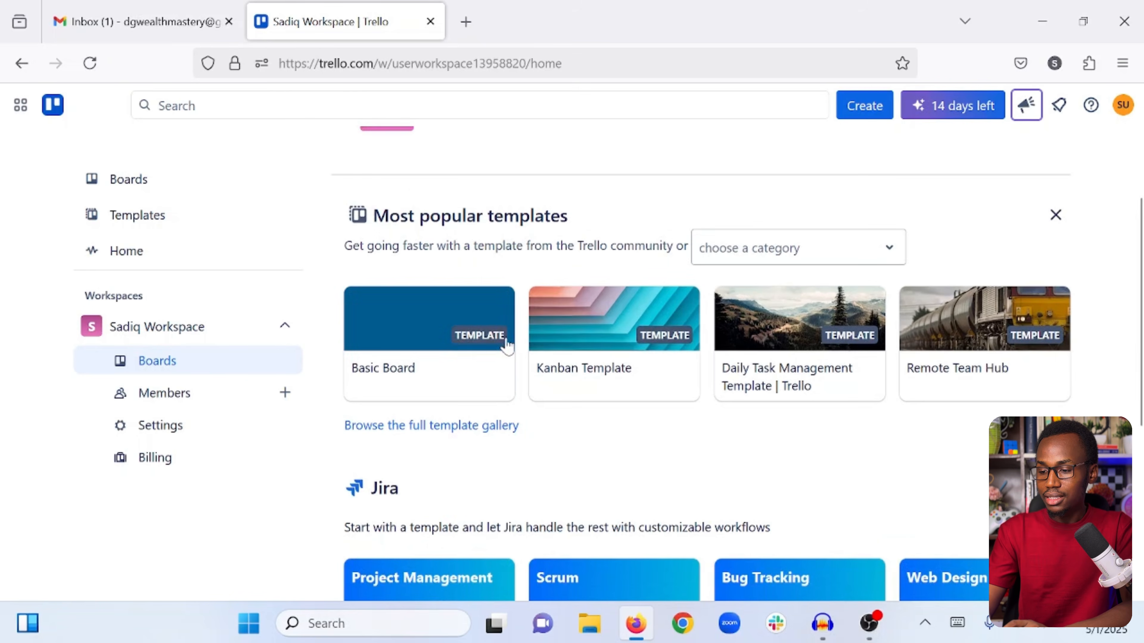
{"action": "scroll", "coordinate": [808, 367], "scroll_direction": "down", "scroll_amount": 6}
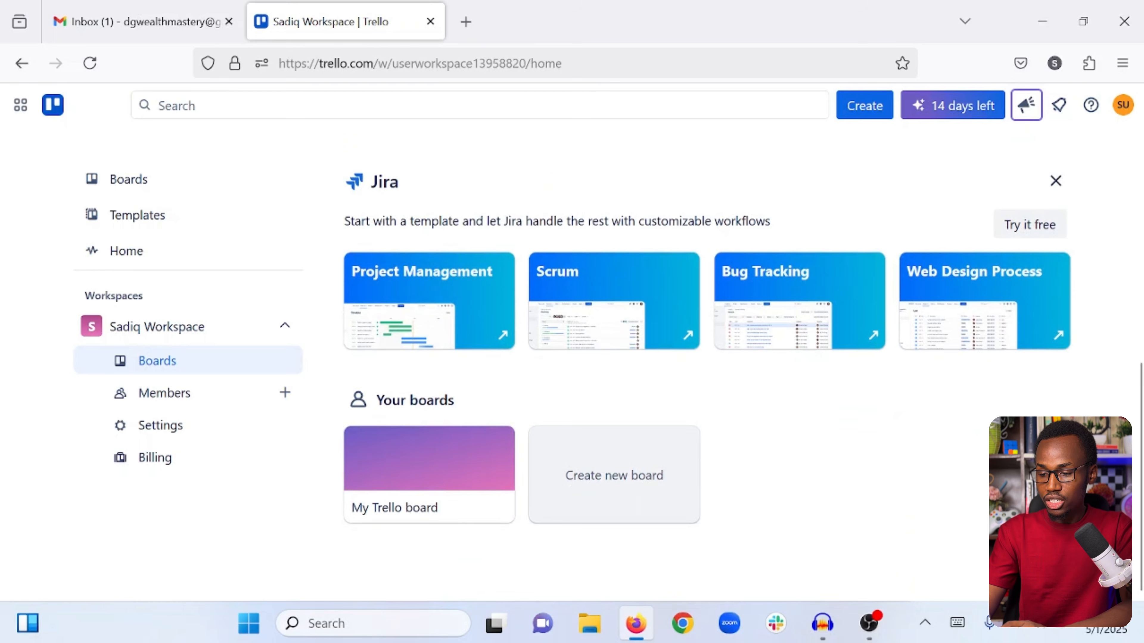
Step: Start a new board and title it with the owner's full name followed by "Project Management"
{"action": "left_click_drag", "start_coordinate": [391, 401], "coordinate": [459, 401]}
{"action": "left_click", "coordinate": [459, 401]}
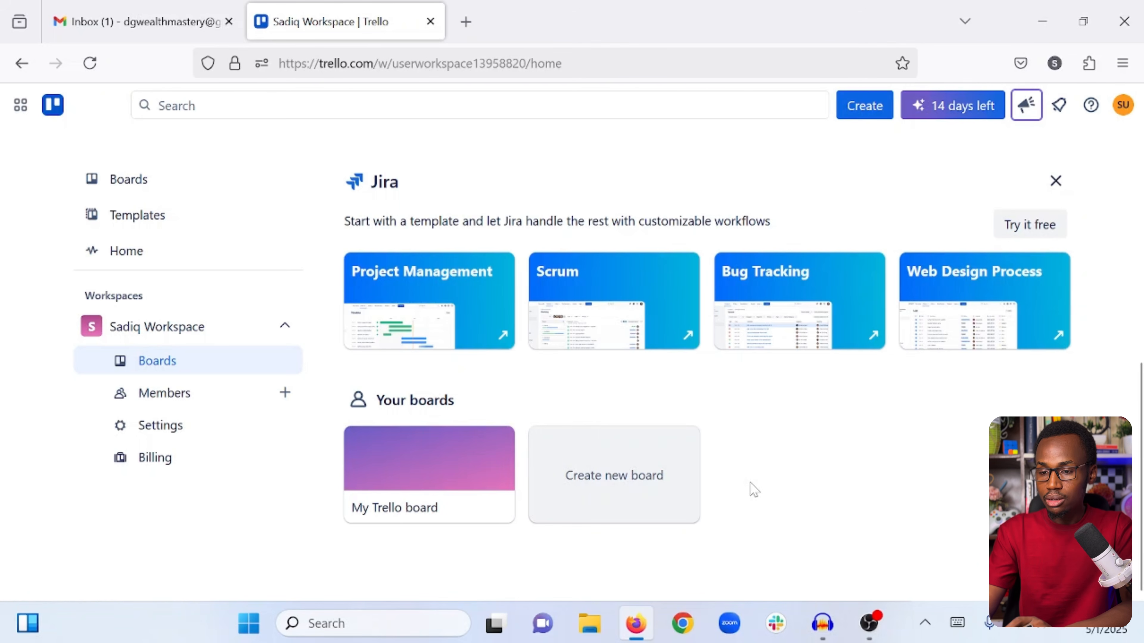
{"action": "left_click", "coordinate": [614, 491]}
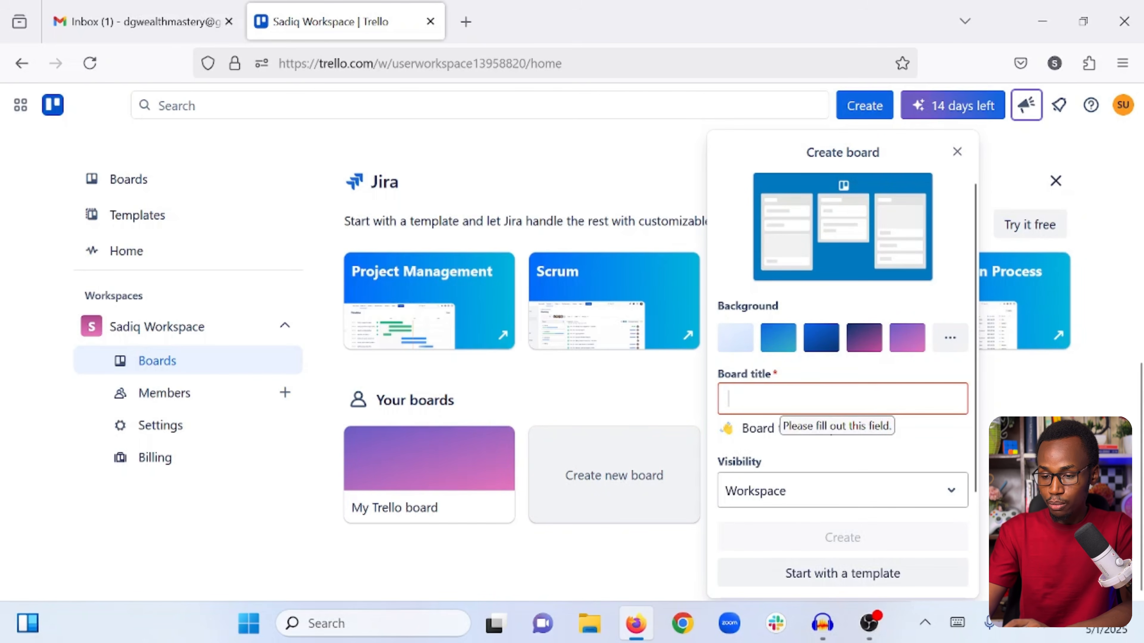
{"action": "type", "text": "Sad"}
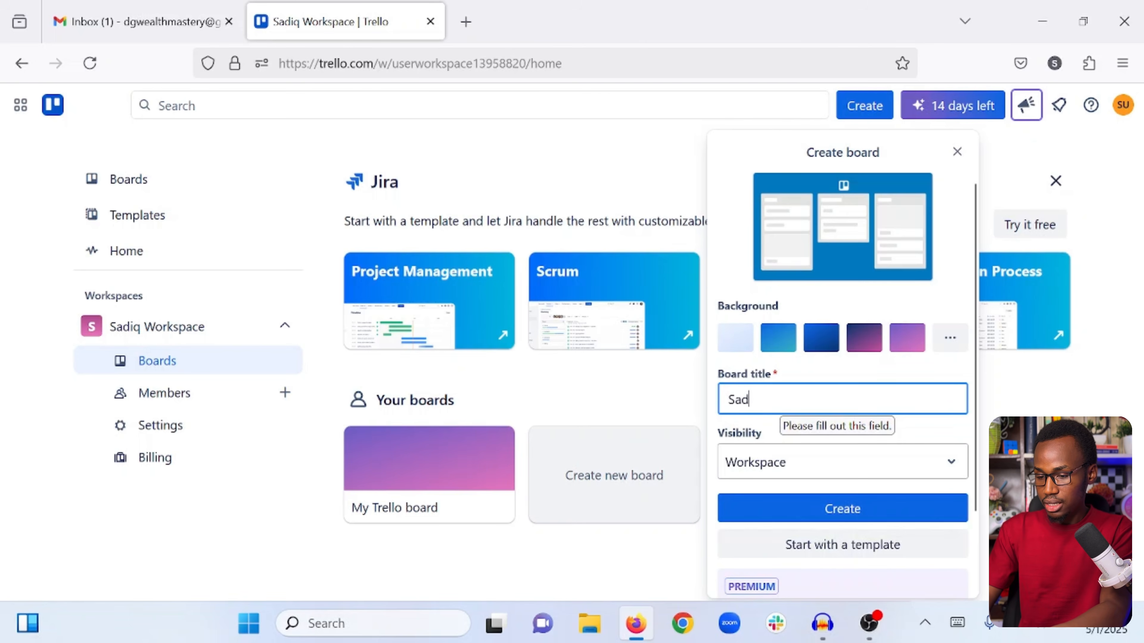
{"action": "type", "text": "iq Umar Pr"}
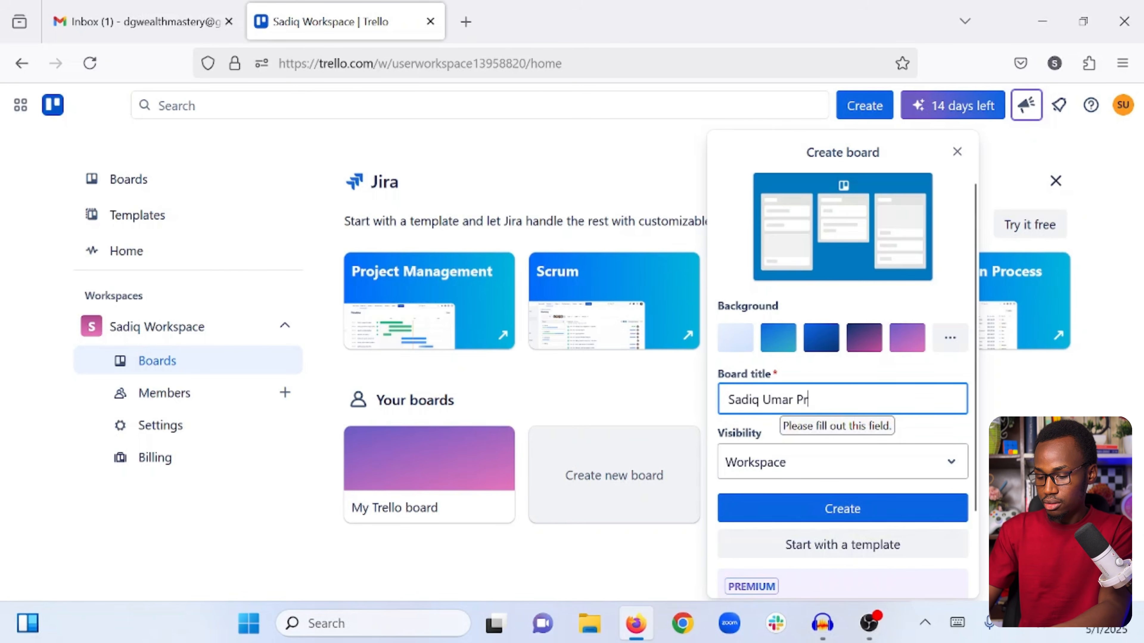
{"action": "type", "text": "oject Man"}
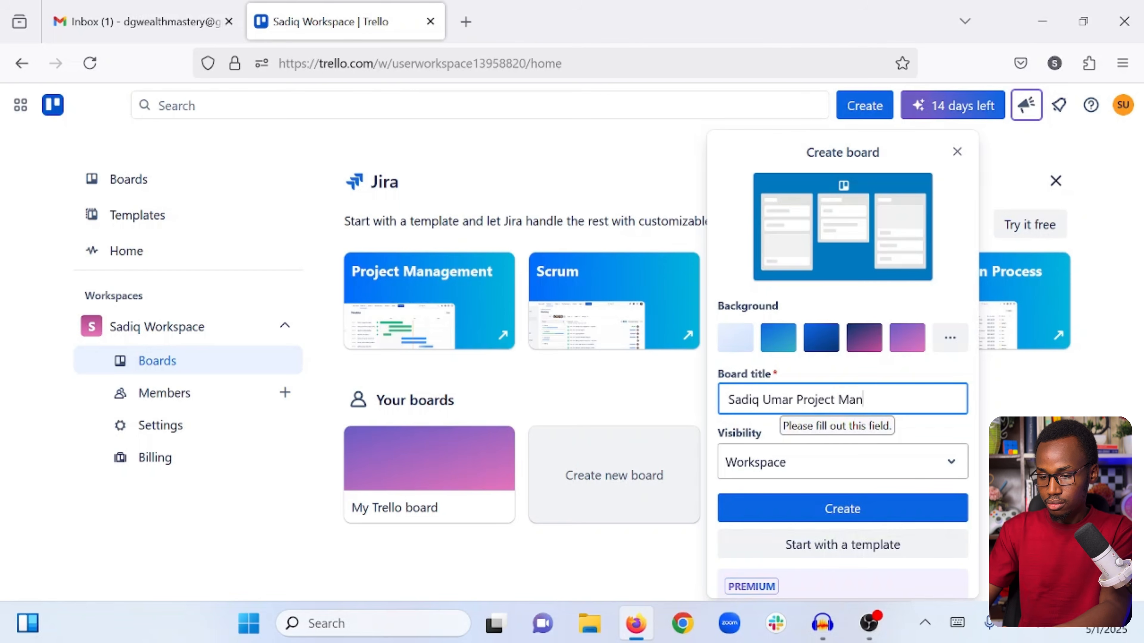
{"action": "type", "text": "agement"}
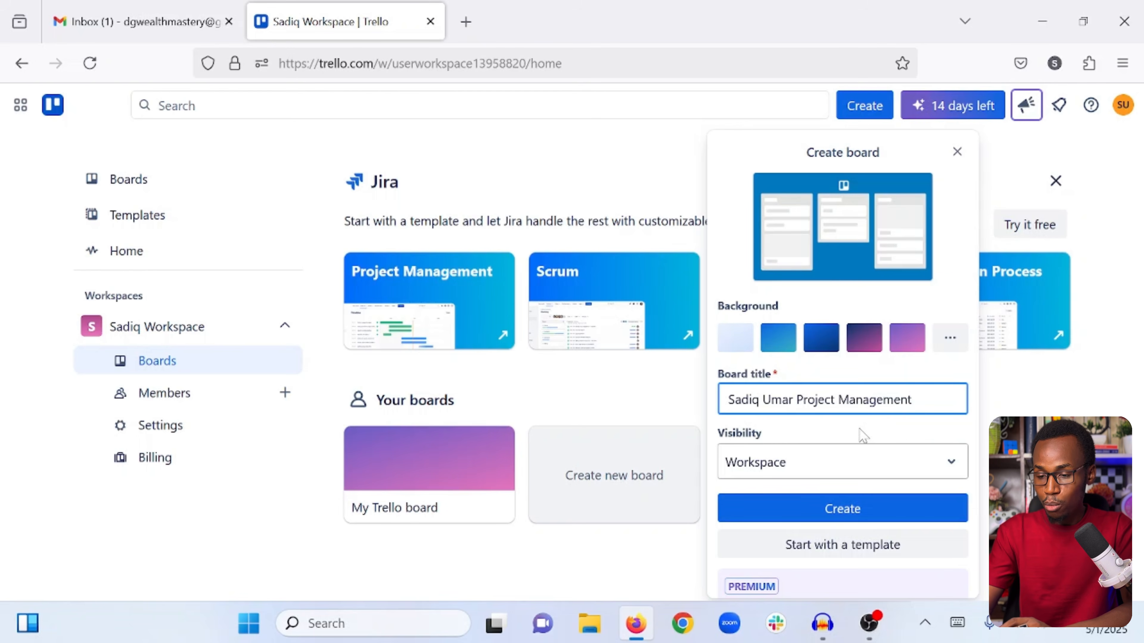
Step: Review the Private, Workspace and Public visibility options for the new board without changing the selection
{"action": "scroll", "coordinate": [862, 435], "scroll_direction": "down", "scroll_amount": 2}
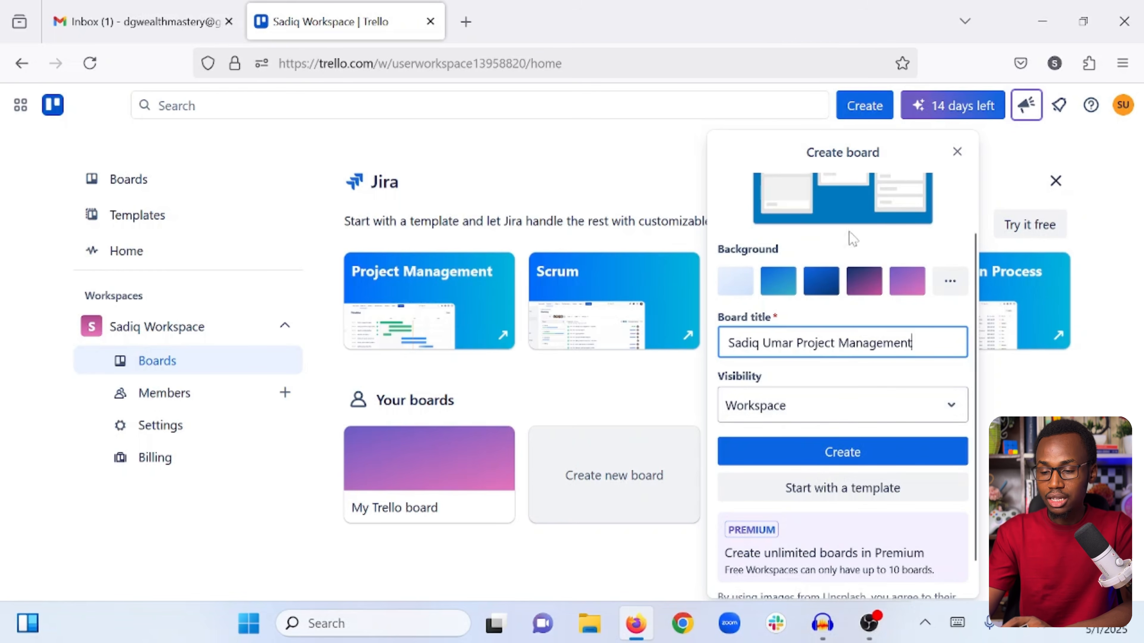
{"action": "left_click", "coordinate": [947, 409]}
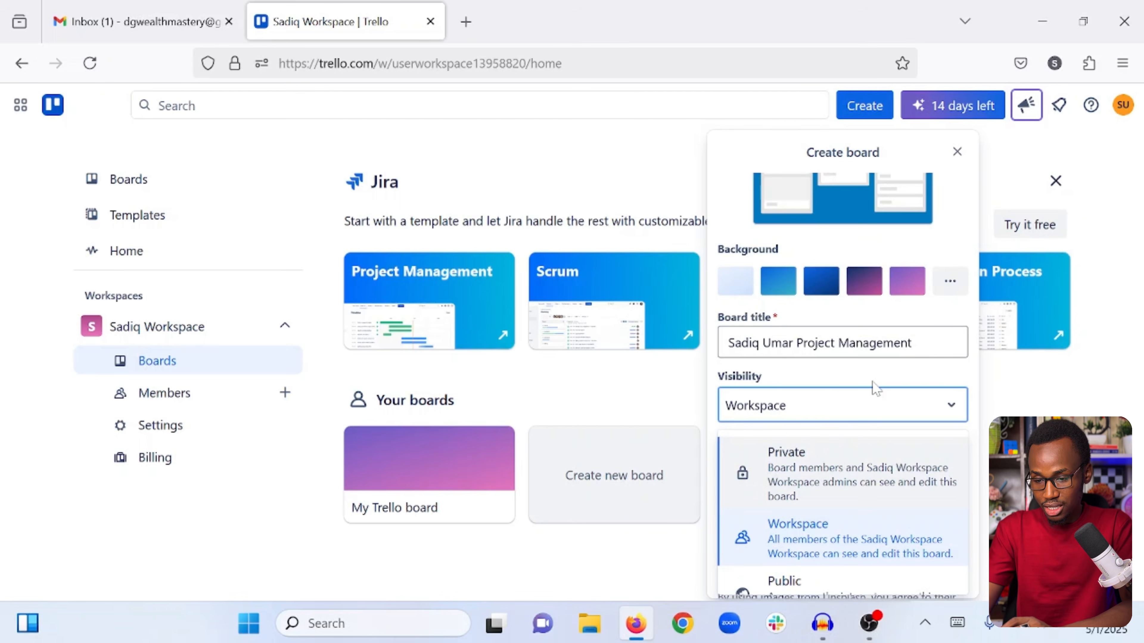
{"action": "scroll", "coordinate": [810, 498], "scroll_direction": "down", "scroll_amount": 1}
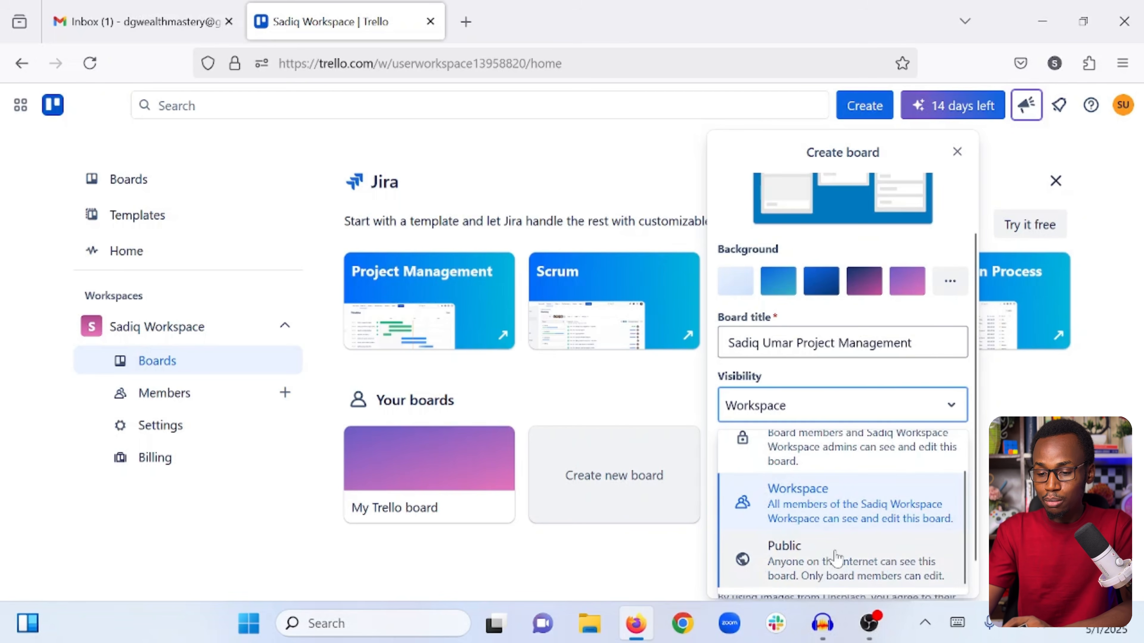
{"action": "left_click", "coordinate": [834, 379]}
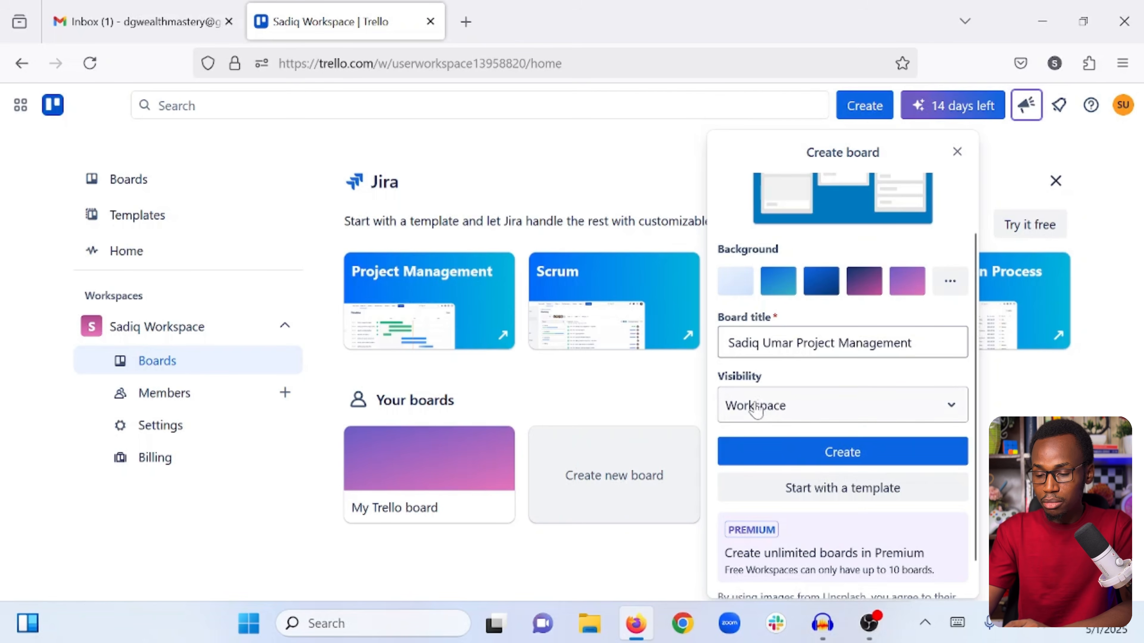
Step: Try the light blue-teal, dark blue, navy-pink and purple-pink gradient backgrounds, and open and close the Unsplash photo choices
{"action": "scroll", "coordinate": [812, 378], "scroll_direction": "up", "scroll_amount": 2}
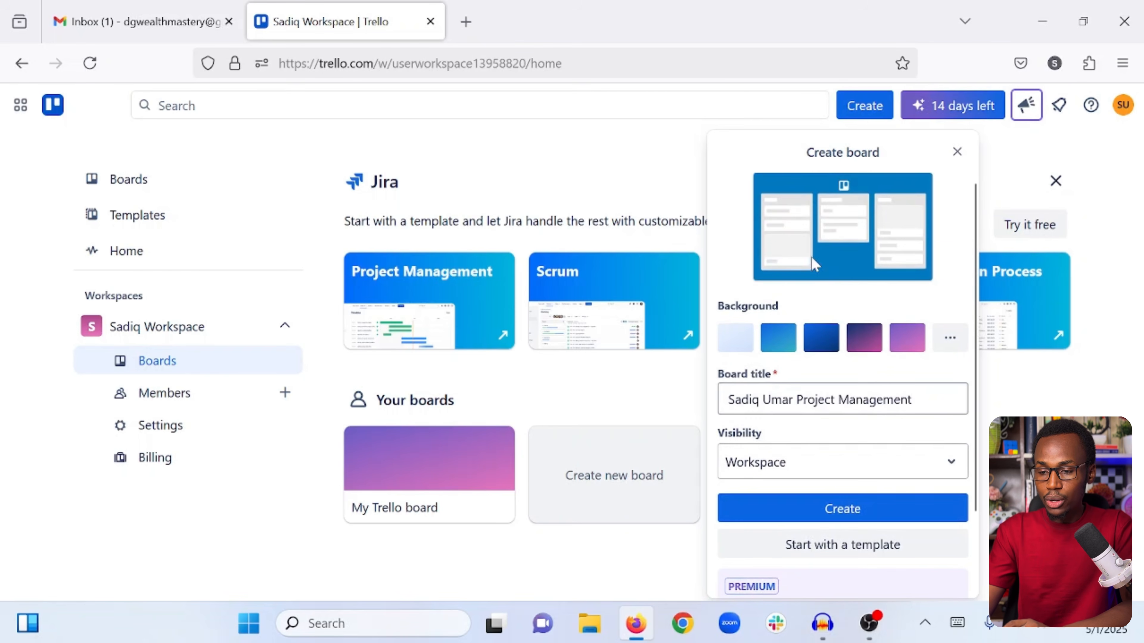
{"action": "left_click", "coordinate": [780, 337]}
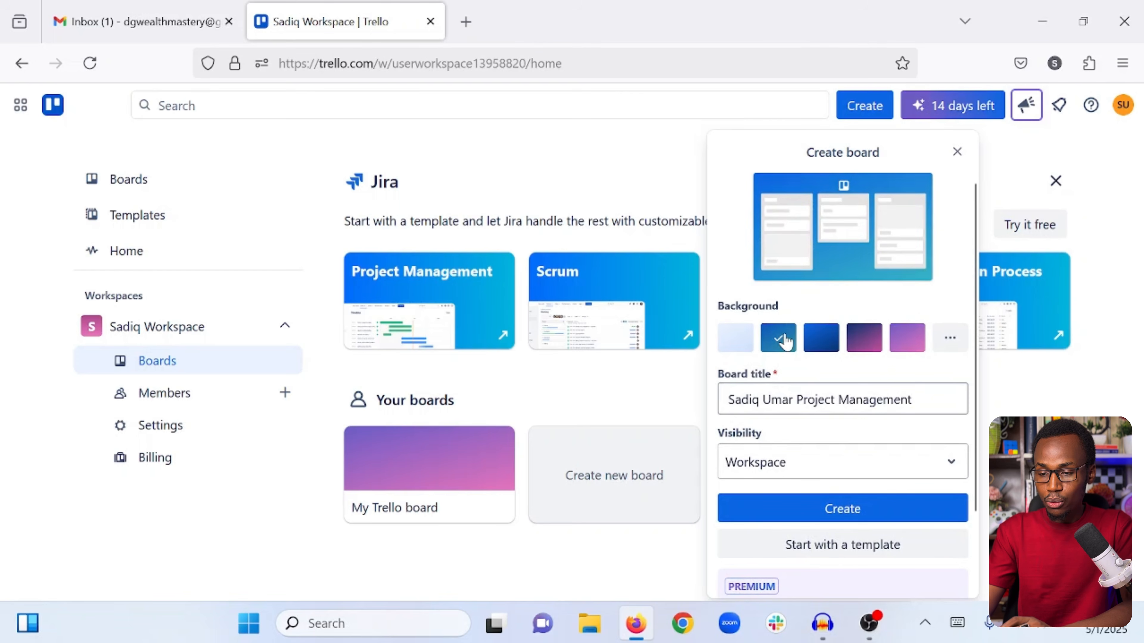
{"action": "left_click", "coordinate": [821, 351]}
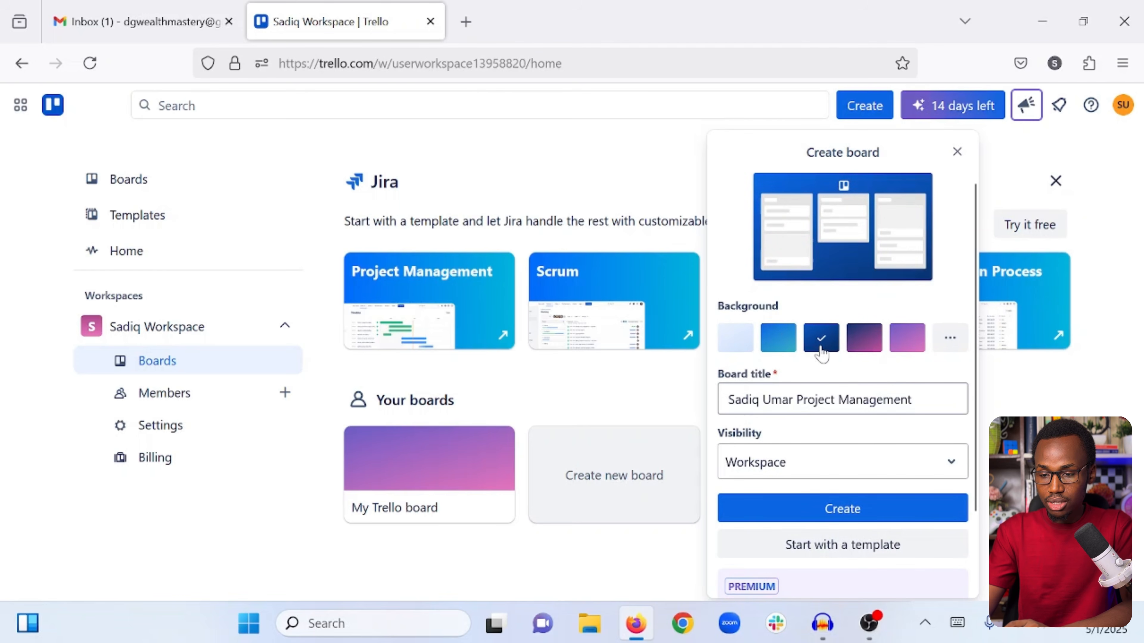
{"action": "left_click", "coordinate": [861, 352]}
{"action": "left_click", "coordinate": [899, 352]}
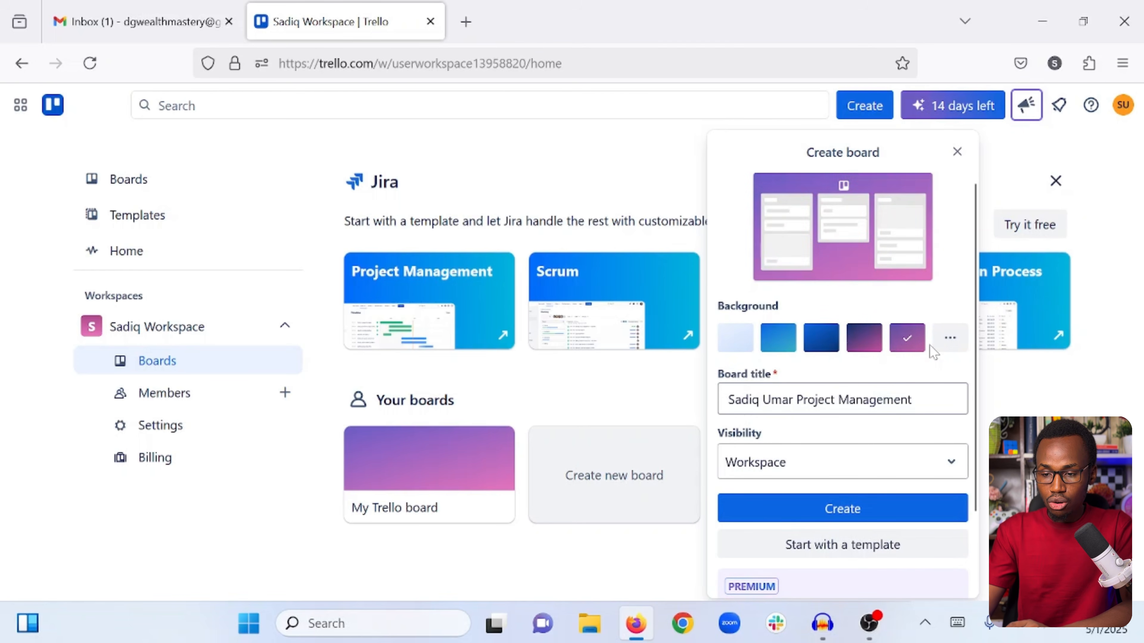
{"action": "left_click", "coordinate": [950, 344]}
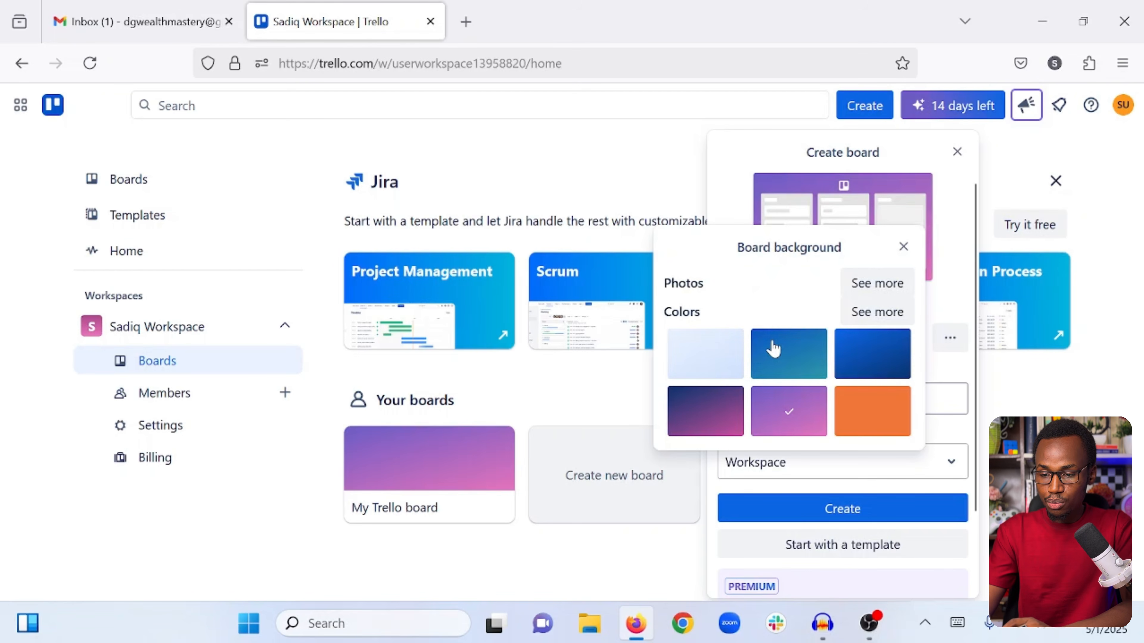
{"action": "left_click", "coordinate": [874, 285]}
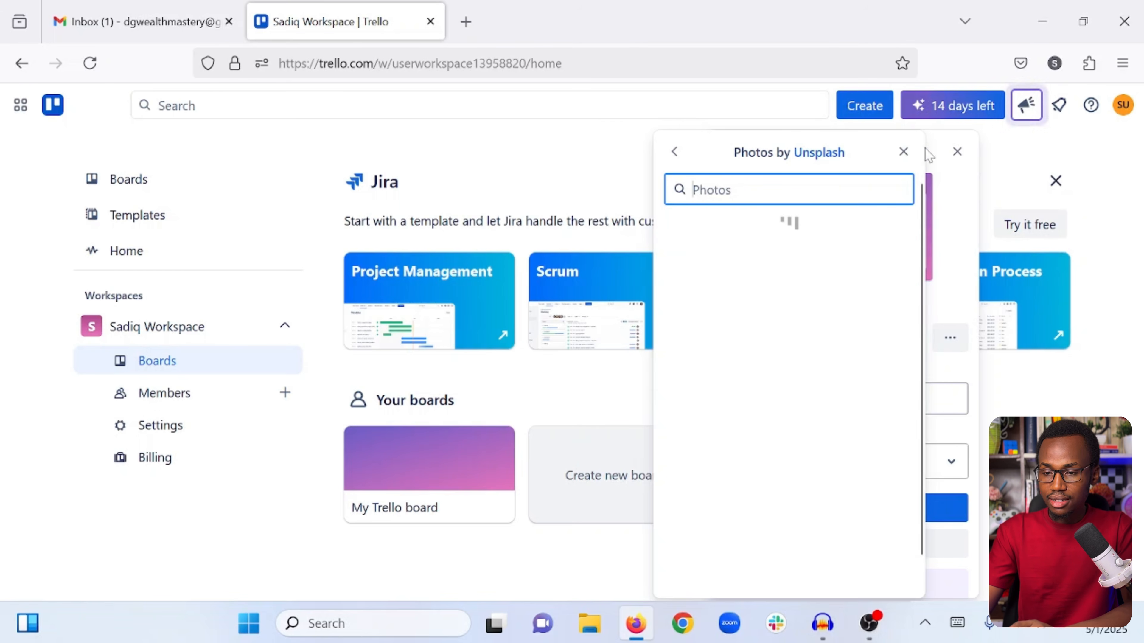
{"action": "left_click", "coordinate": [904, 153]}
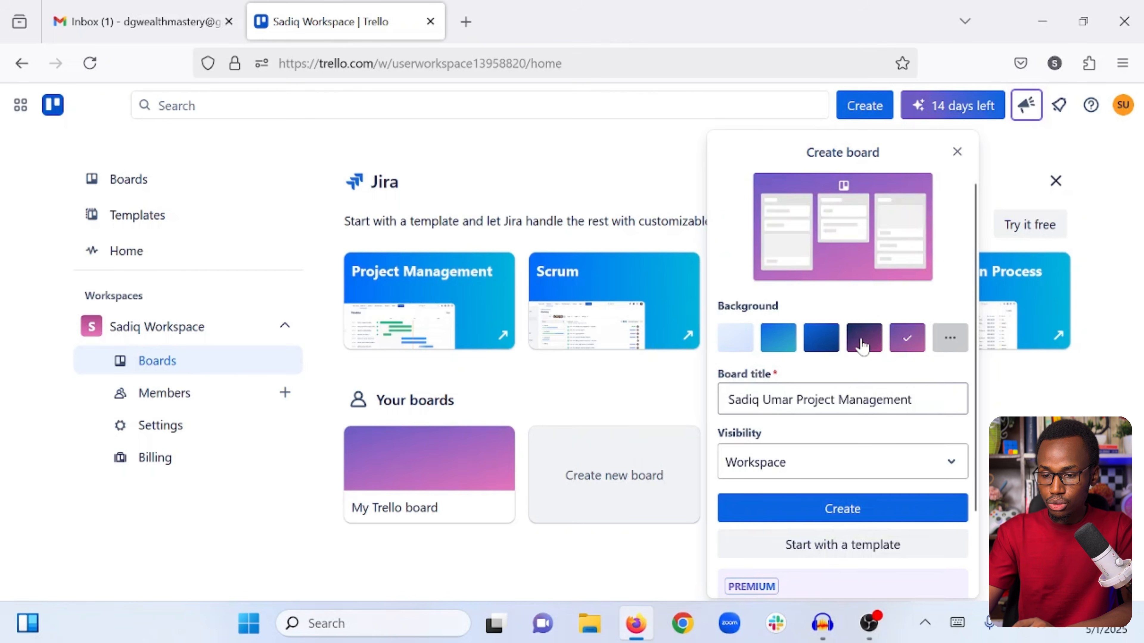
Step: Choose the dark blue gradient background and create the board with Workspace visibility
{"action": "left_click", "coordinate": [829, 346]}
{"action": "scroll", "coordinate": [829, 349], "scroll_direction": "down", "scroll_amount": 2}
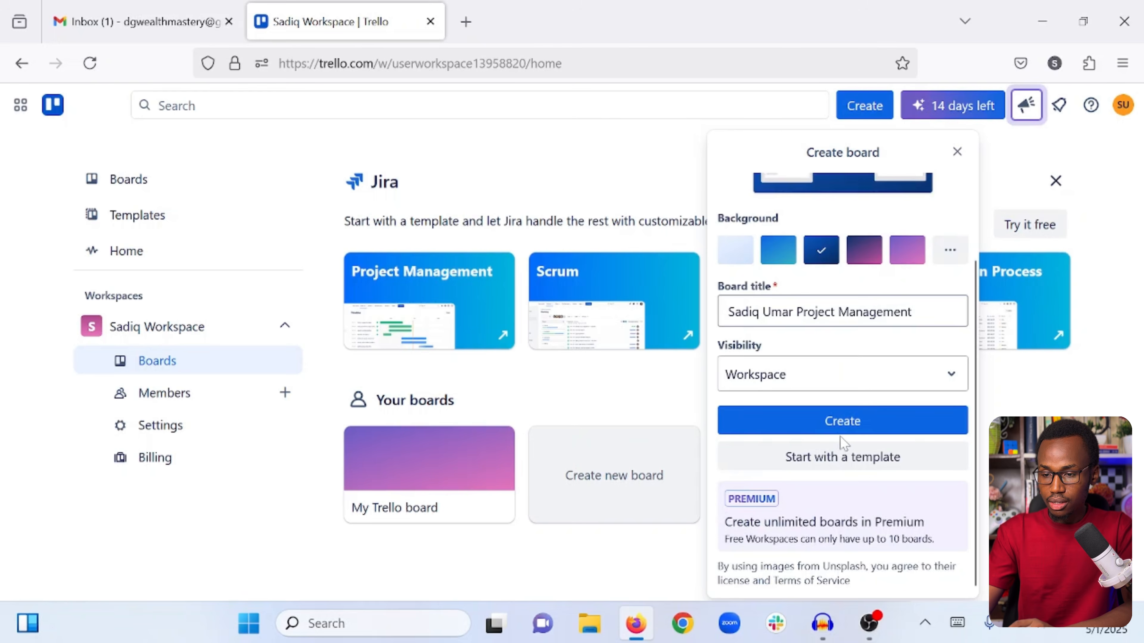
{"action": "left_click", "coordinate": [805, 419]}
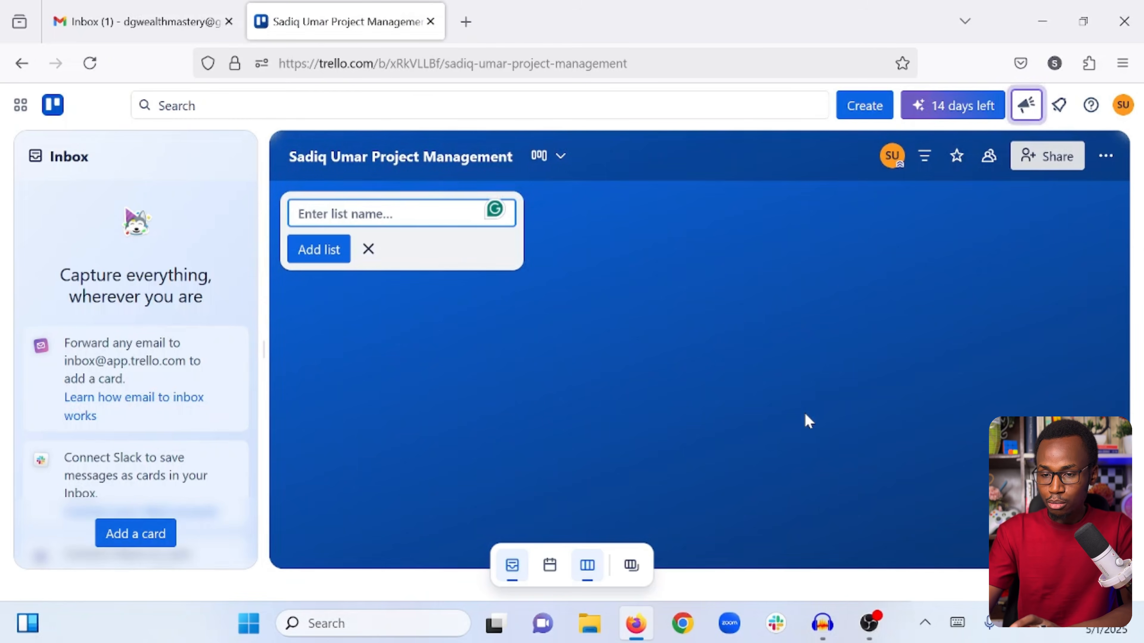
Step: Dismiss the empty list entry and look through the Inbox suggestions for capturing cards
{"action": "left_click", "coordinate": [722, 429]}
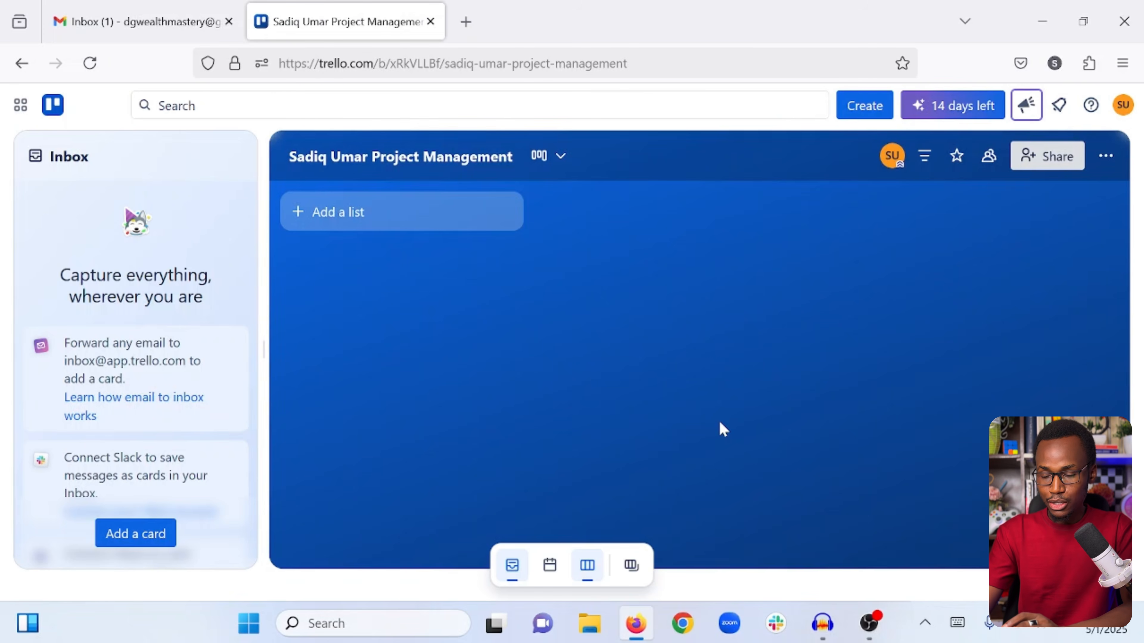
{"action": "scroll", "coordinate": [143, 393], "scroll_direction": "down", "scroll_amount": 3}
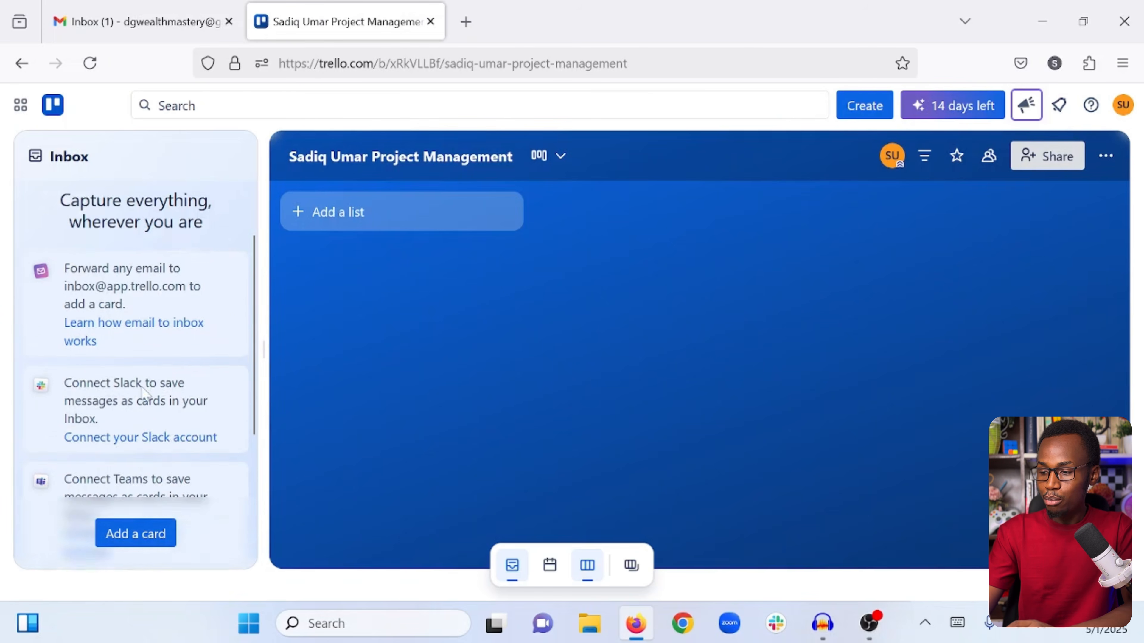
{"action": "scroll", "coordinate": [143, 393], "scroll_direction": "up", "scroll_amount": 4}
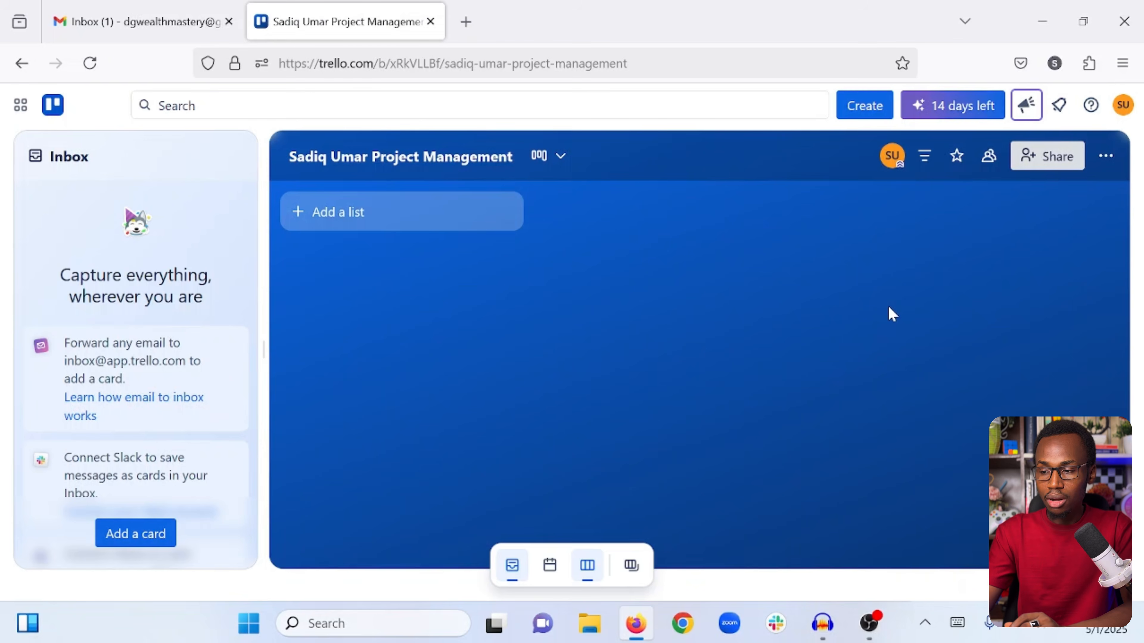
Step: Add two lists named "Todo" and "Doing" to the board
{"action": "left_click", "coordinate": [386, 214]}
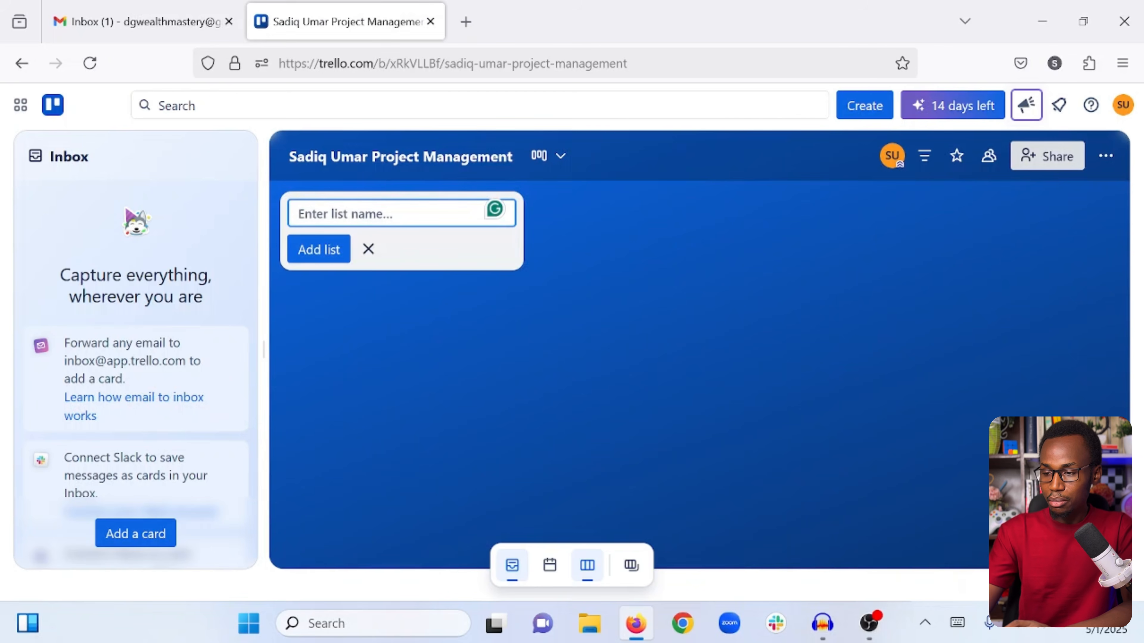
{"action": "type", "text": "Todo"}
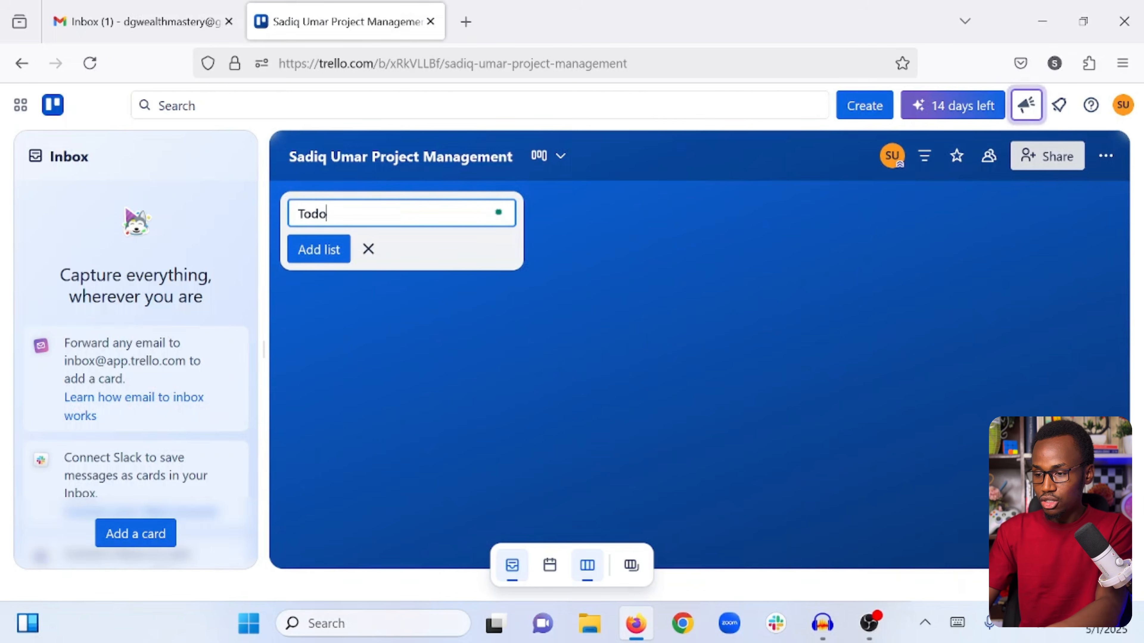
{"action": "left_click", "coordinate": [319, 249]}
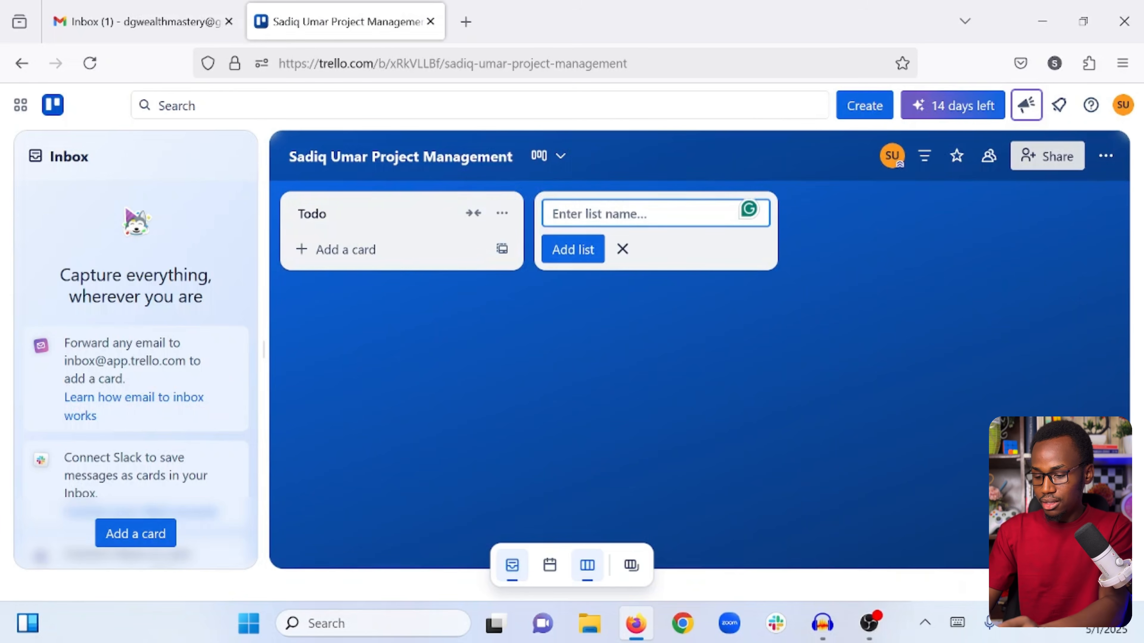
{"action": "type", "text": "Doing"}
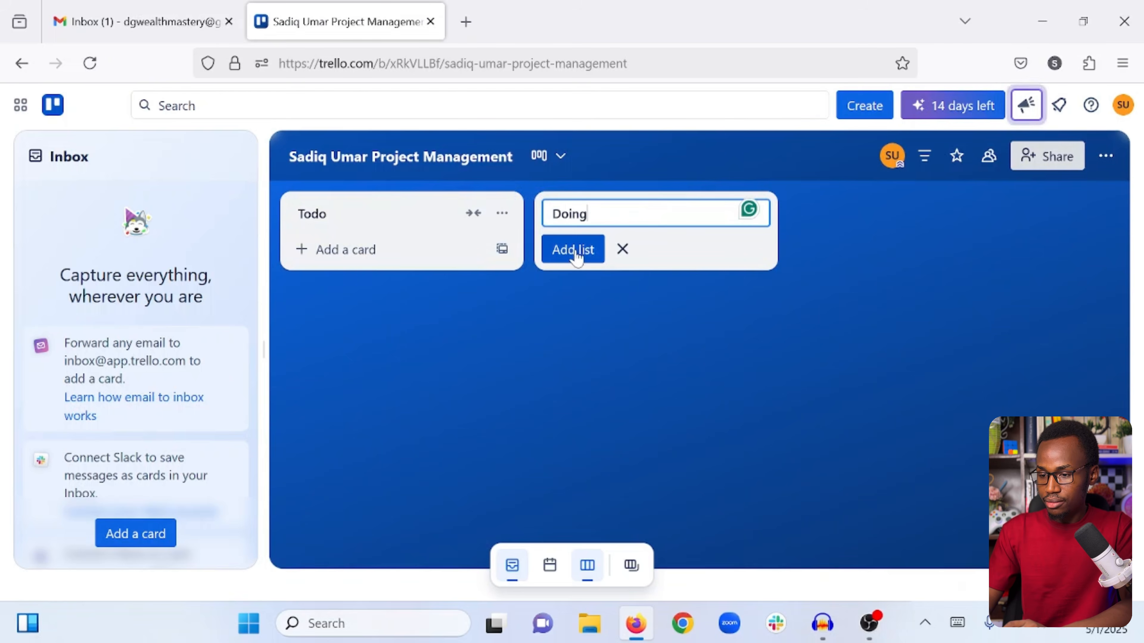
{"action": "left_click", "coordinate": [574, 249]}
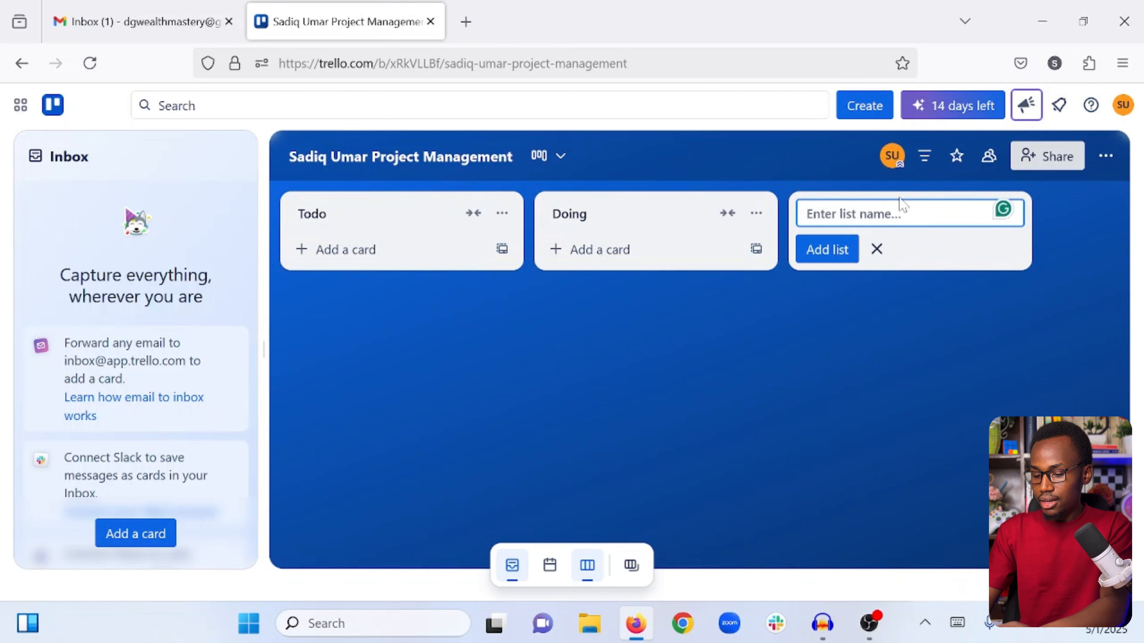
Step: Add two more lists named "Awaiting Review" and "Completed", and hide the Inbox so the board fills the page
{"action": "type", "text": "Awaiting Review"}
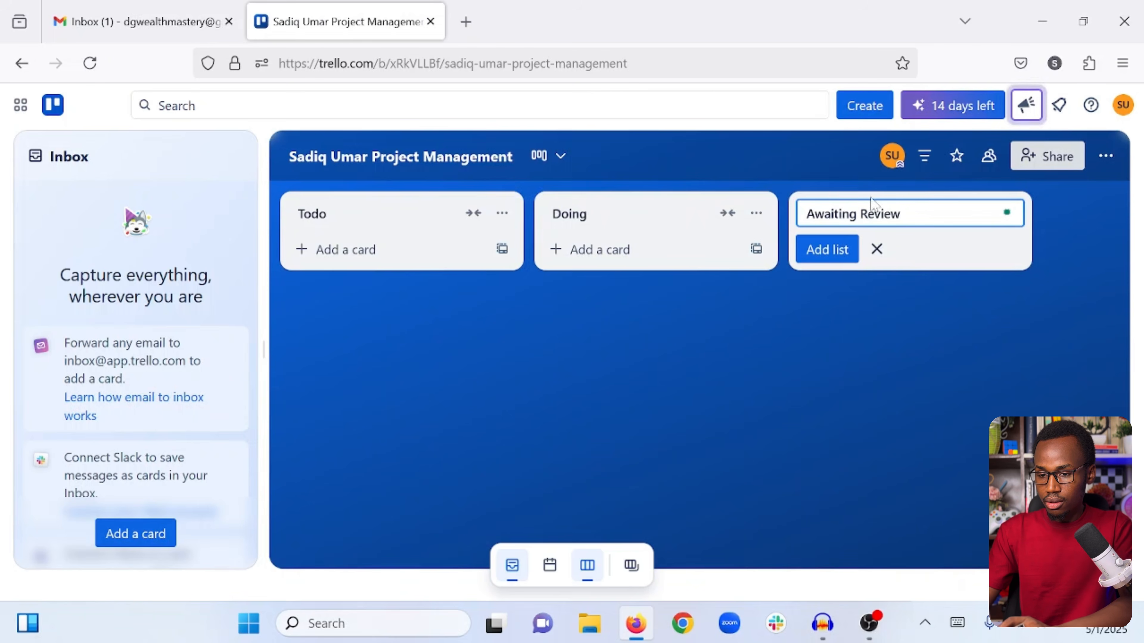
{"action": "left_click", "coordinate": [839, 252]}
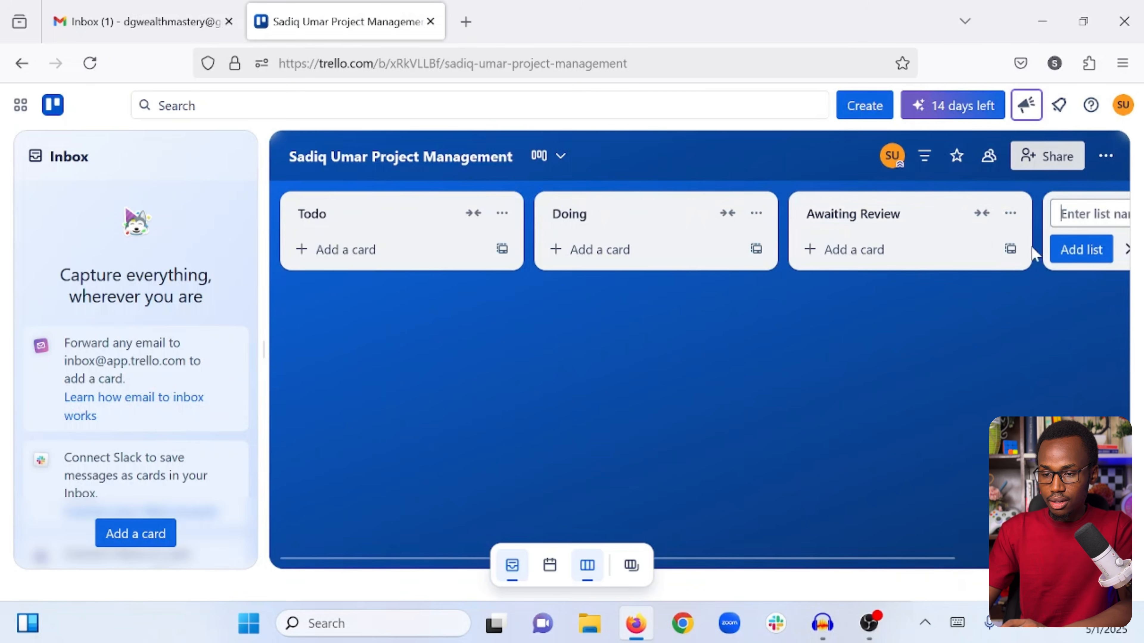
{"action": "type", "text": "Co"}
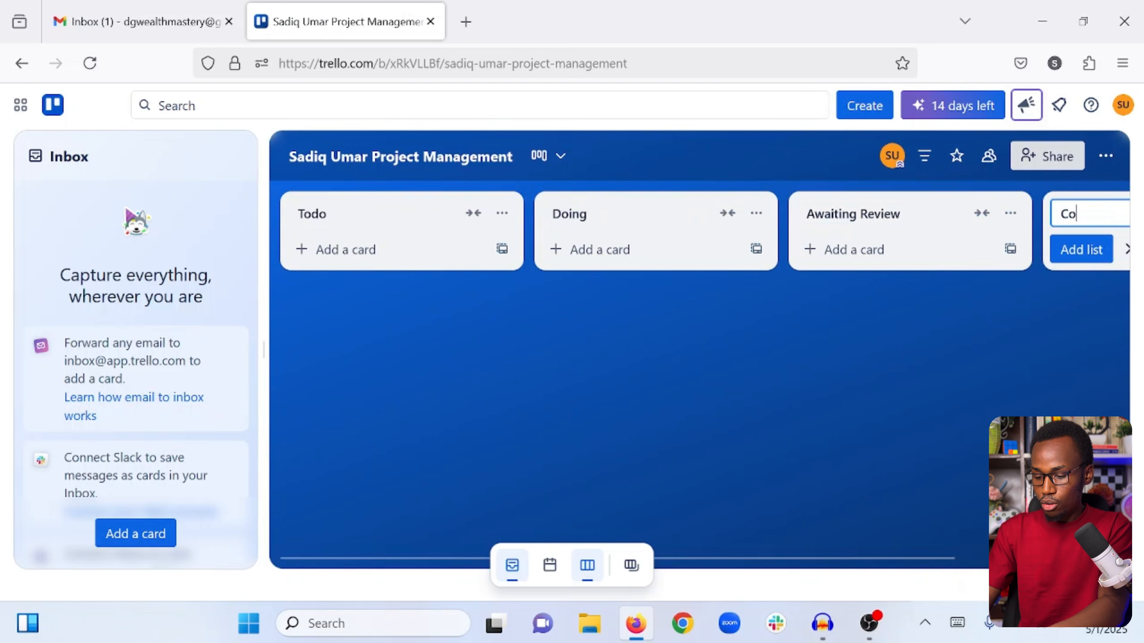
{"action": "type", "text": "mpleted"}
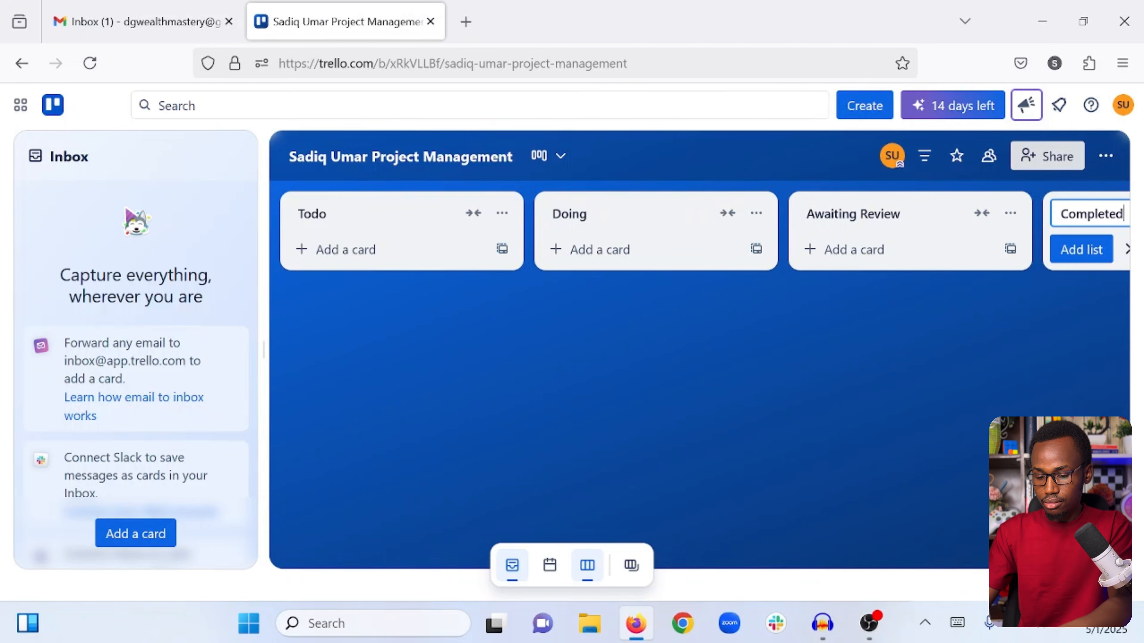
{"action": "key", "text": "Return"}
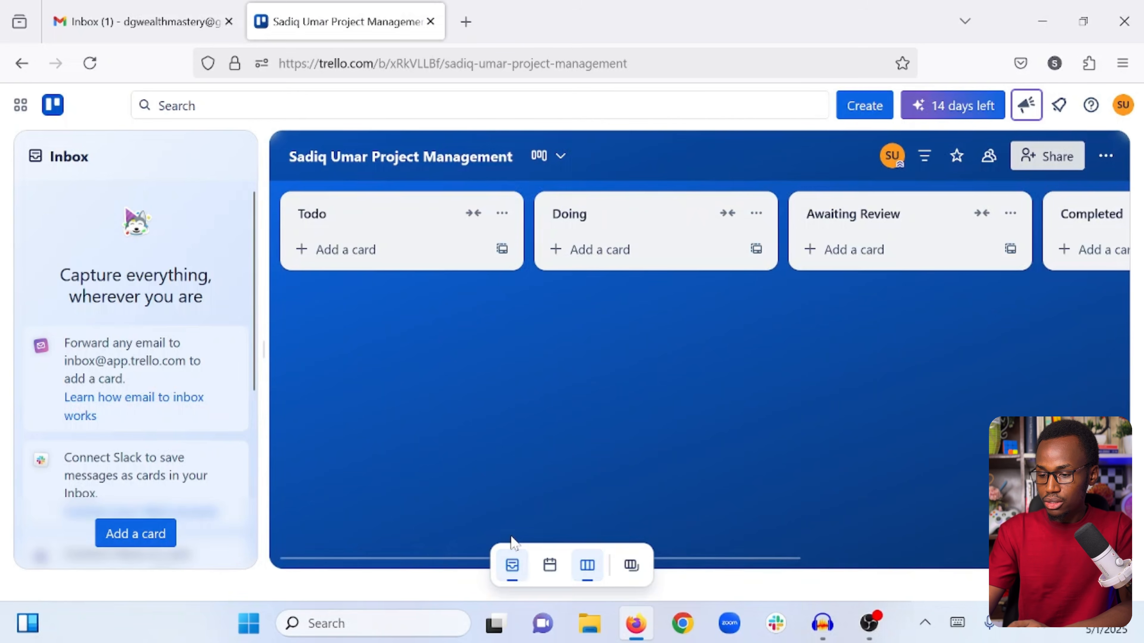
{"action": "left_click", "coordinate": [512, 567]}
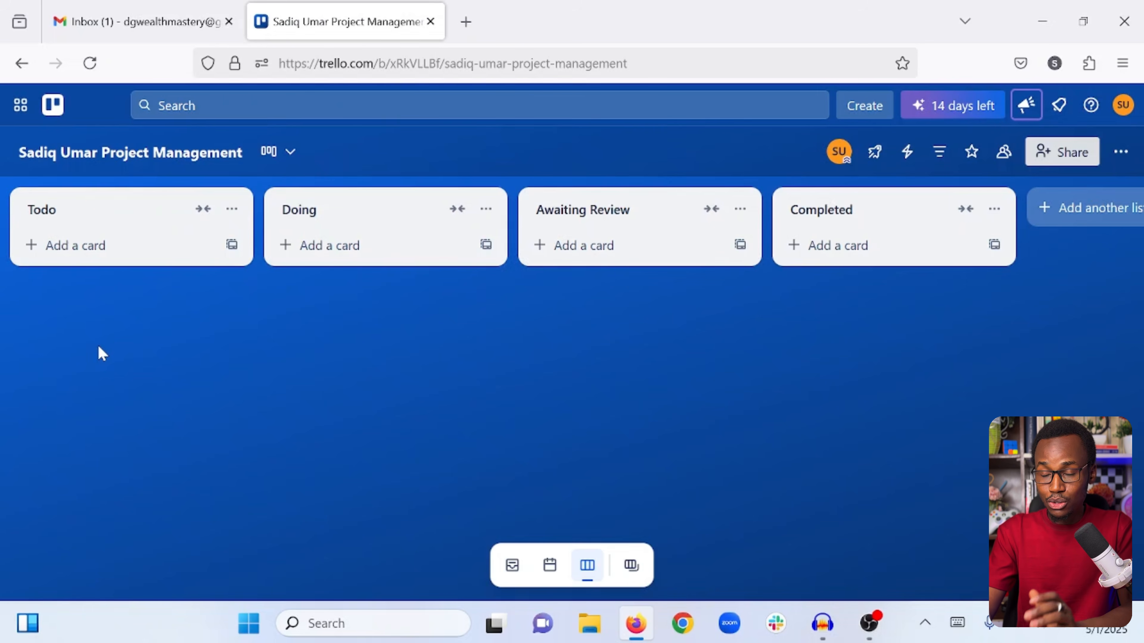
Step: Add a card titled "Create Thumbnail for YT" to the Todo list
{"action": "left_click", "coordinate": [81, 253]}
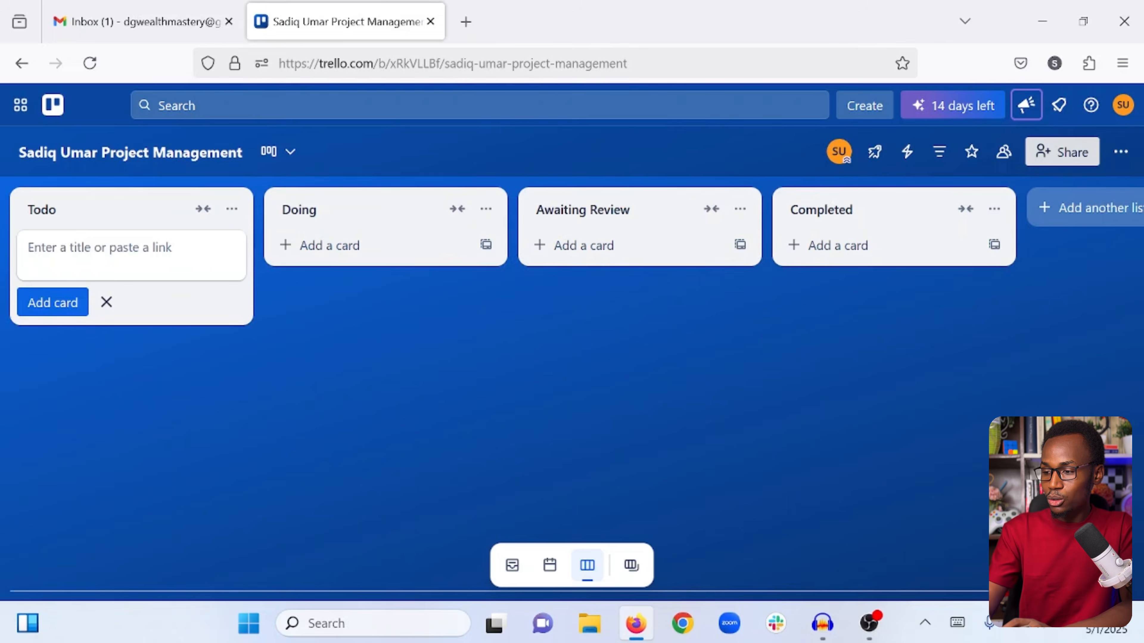
{"action": "type", "text": "C"}
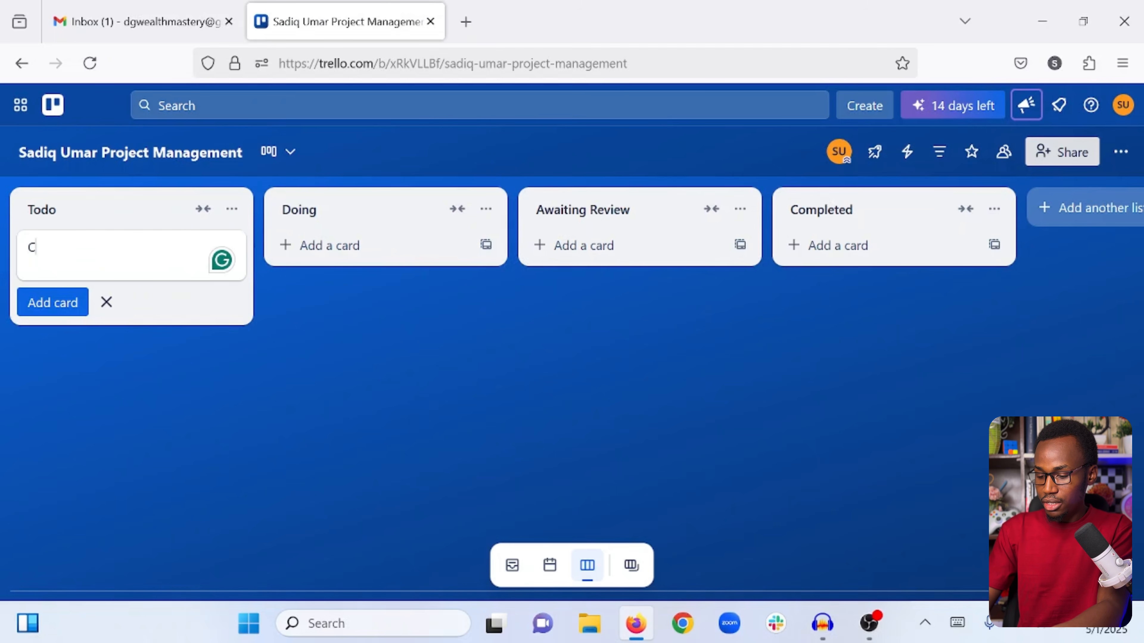
{"action": "type", "text": "reate "}
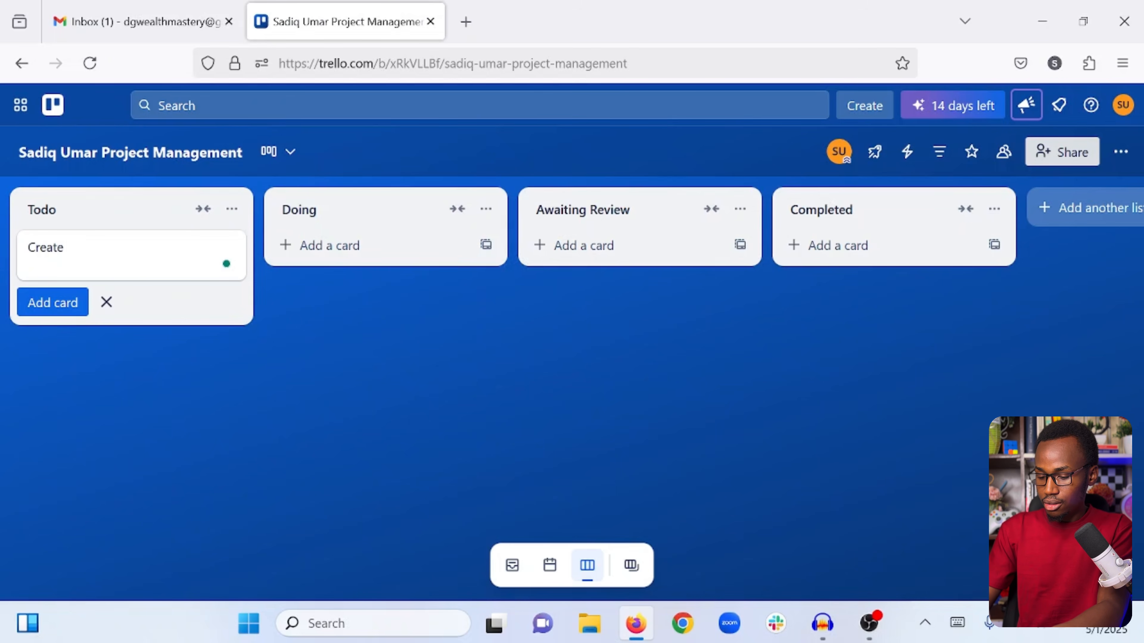
{"action": "type", "text": "Thumb"}
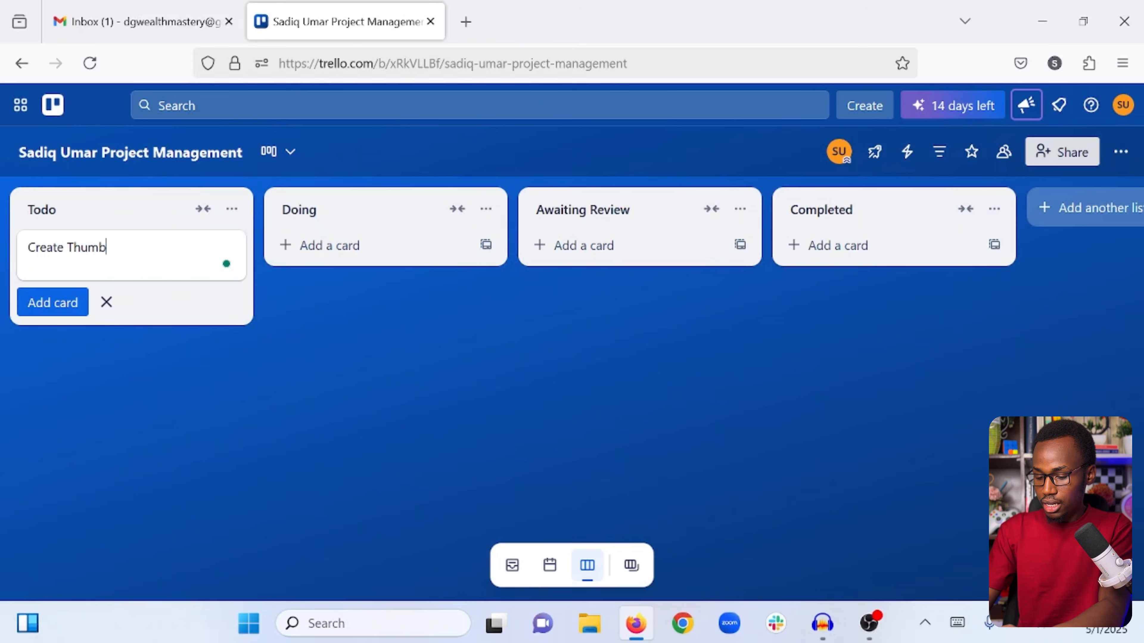
{"action": "type", "text": "nail for YT"}
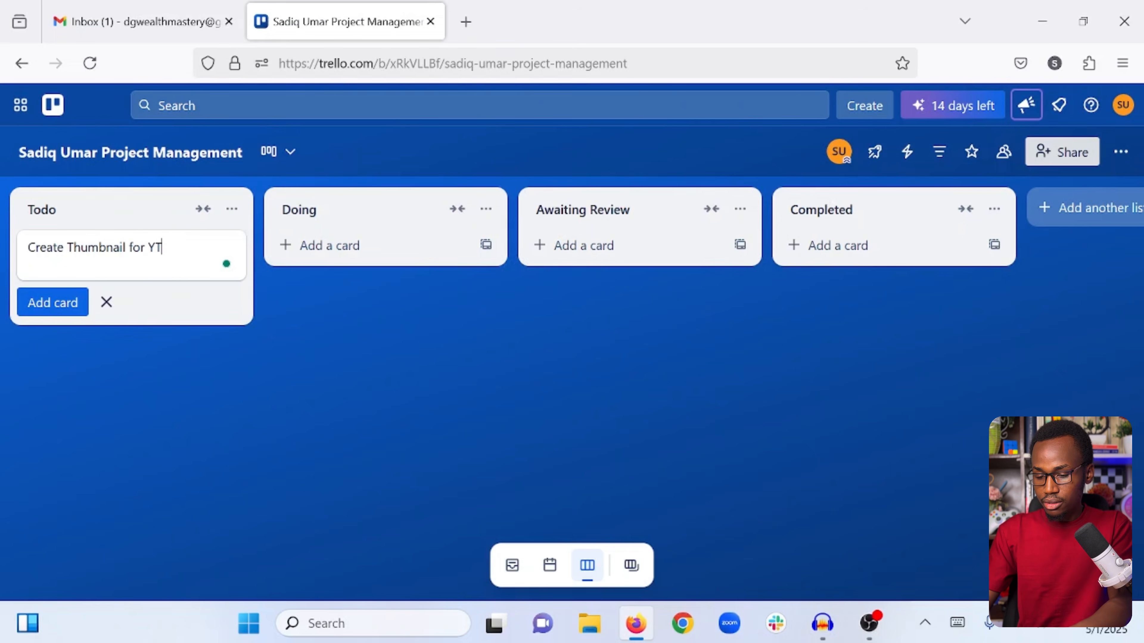
{"action": "key", "text": "Return"}
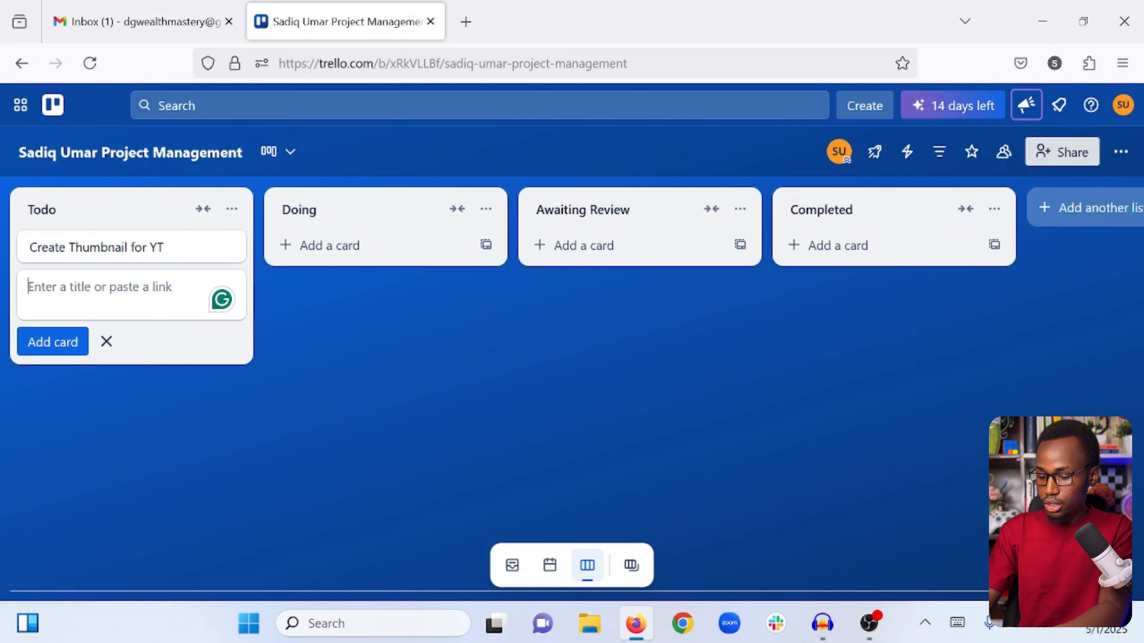
Step: Add a second Todo card titled "Edit a New Video"
{"action": "type", "text": "Edit a "}
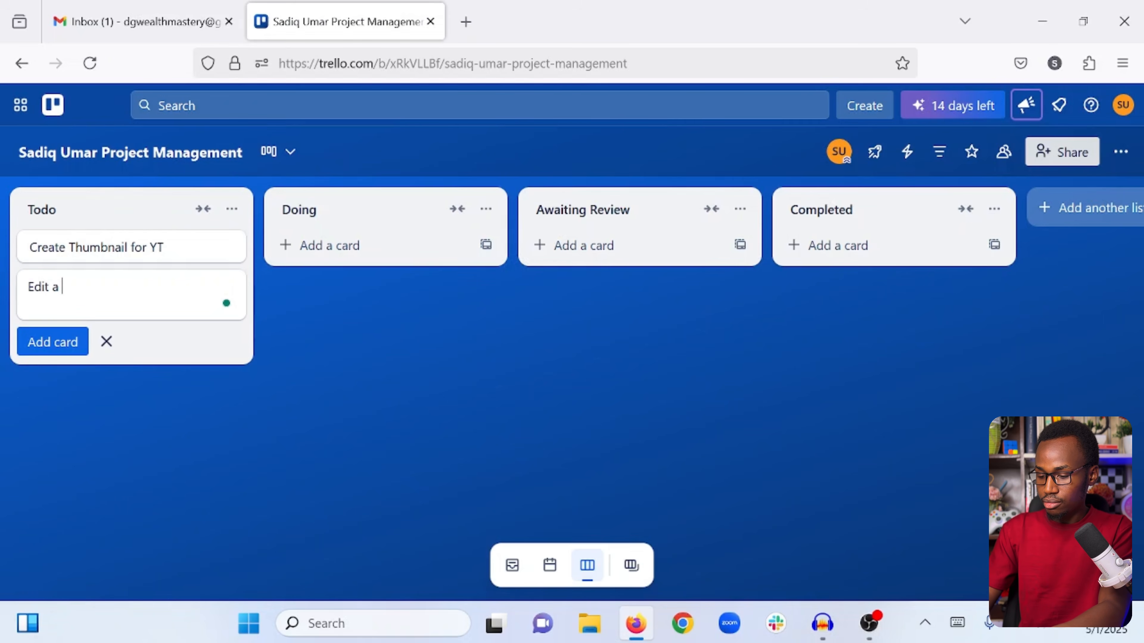
{"action": "type", "text": "New Vide"}
{"action": "type", "text": "o"}
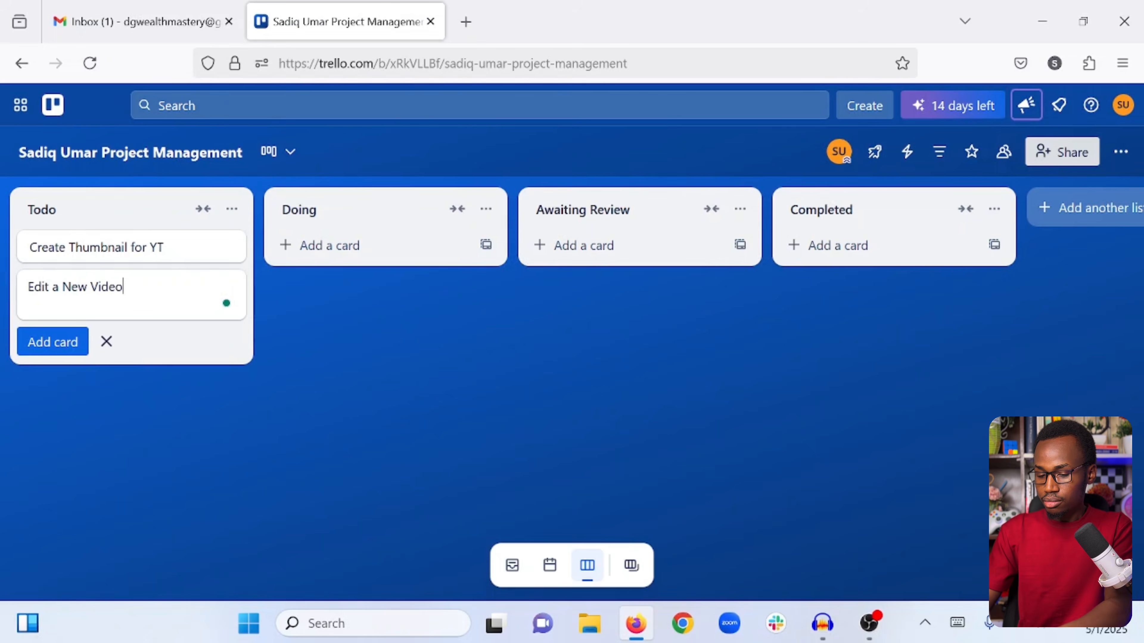
{"action": "key", "text": "Return"}
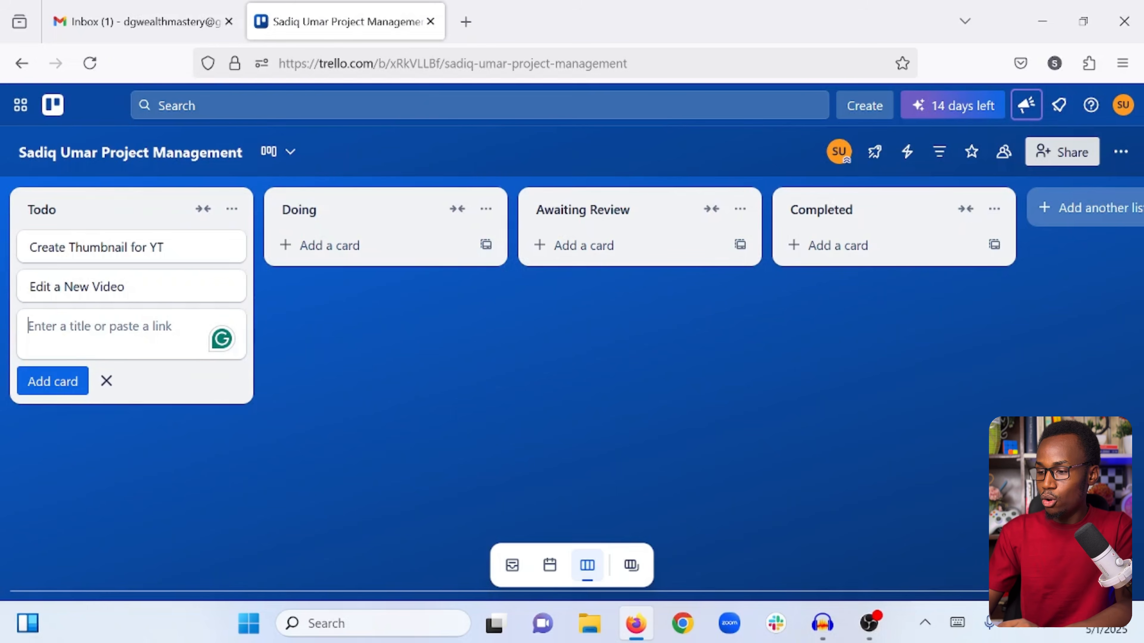
Step: Add a third Todo card titled "Create Shorts for Long Video" and dismiss the empty card entry
{"action": "type", "text": "Creat"}
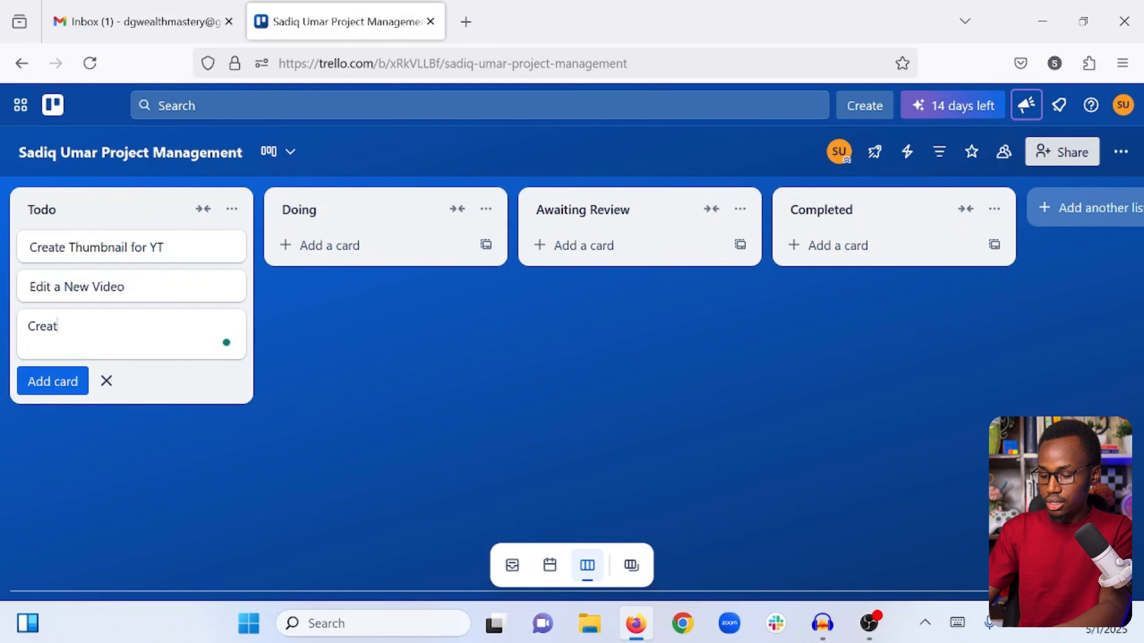
{"action": "type", "text": "e Sh"}
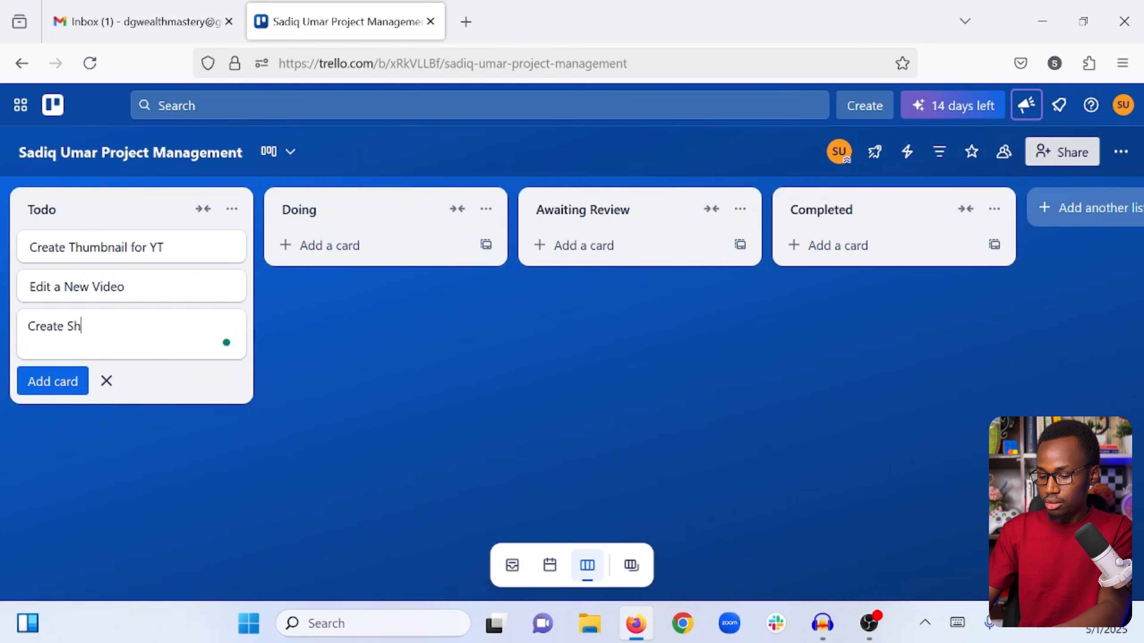
{"action": "type", "text": "orts f"}
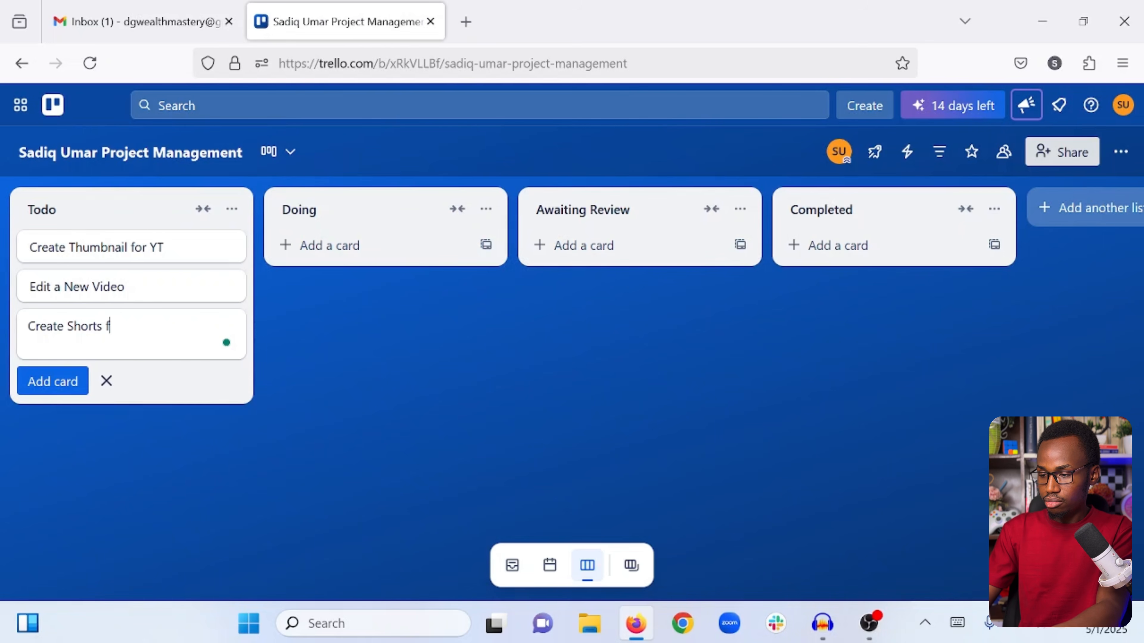
{"action": "type", "text": "or Long"}
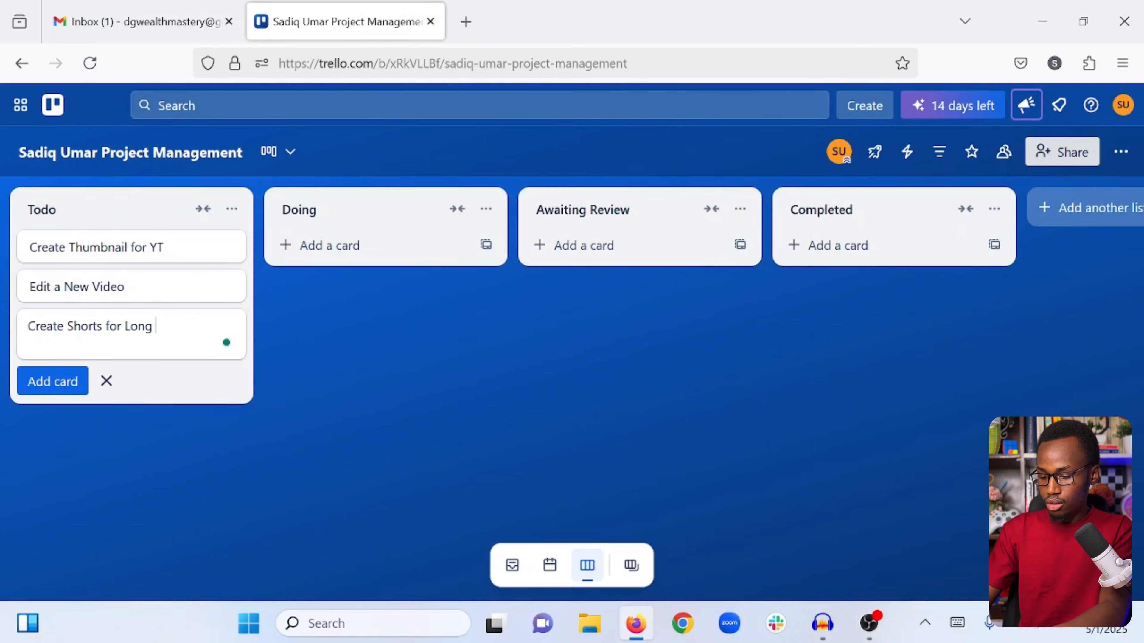
{"action": "type", "text": " Video"}
{"action": "key", "text": "Return"}
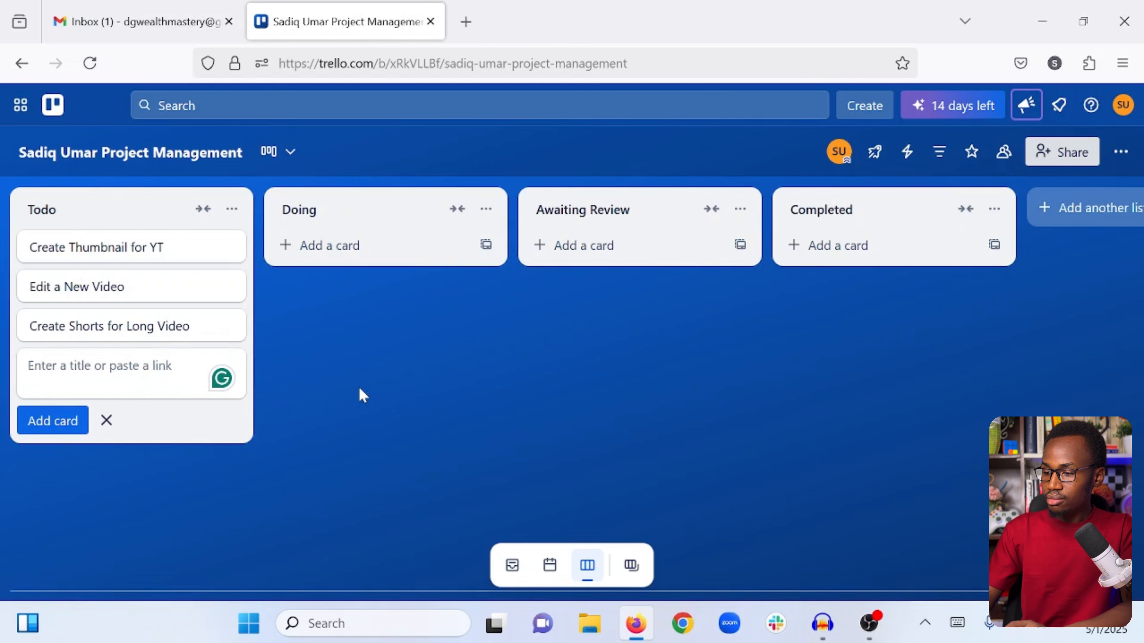
{"action": "left_click", "coordinate": [360, 389]}
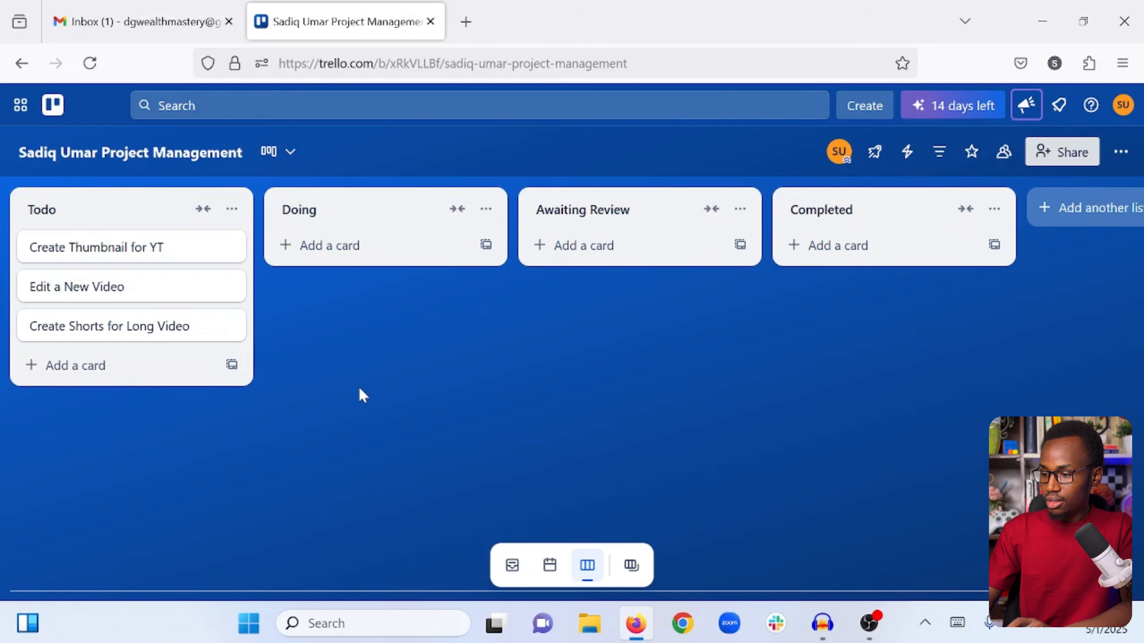
Step: Add a fourth Todo card titled "Write Titles & Description for Video" and dismiss the empty card entry
{"action": "left_click", "coordinate": [100, 365]}
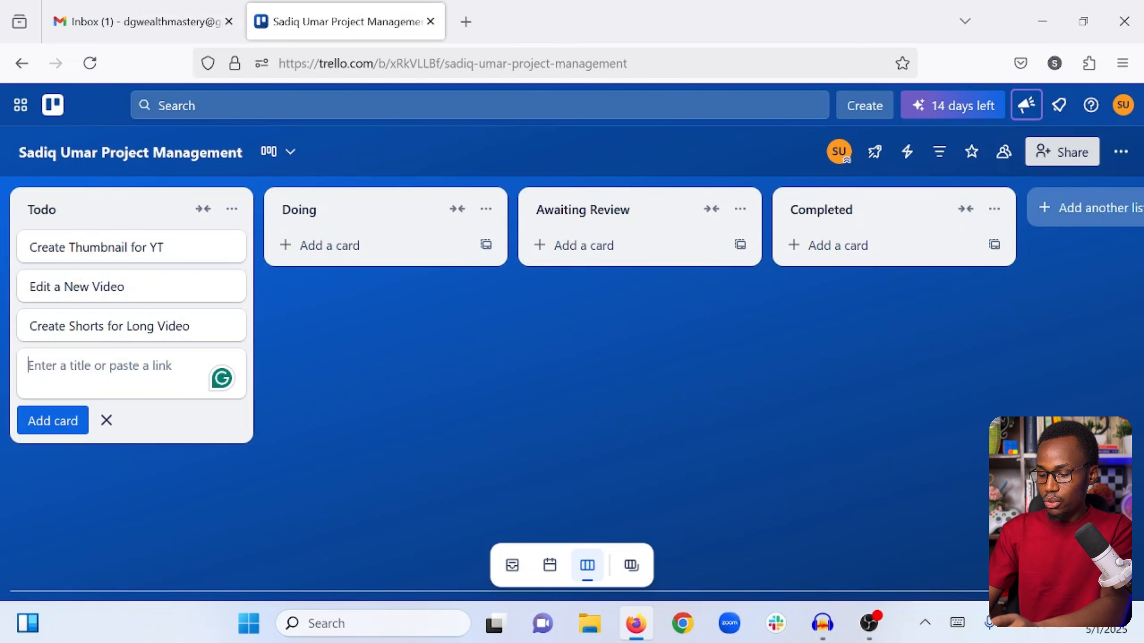
{"action": "type", "text": "Write "}
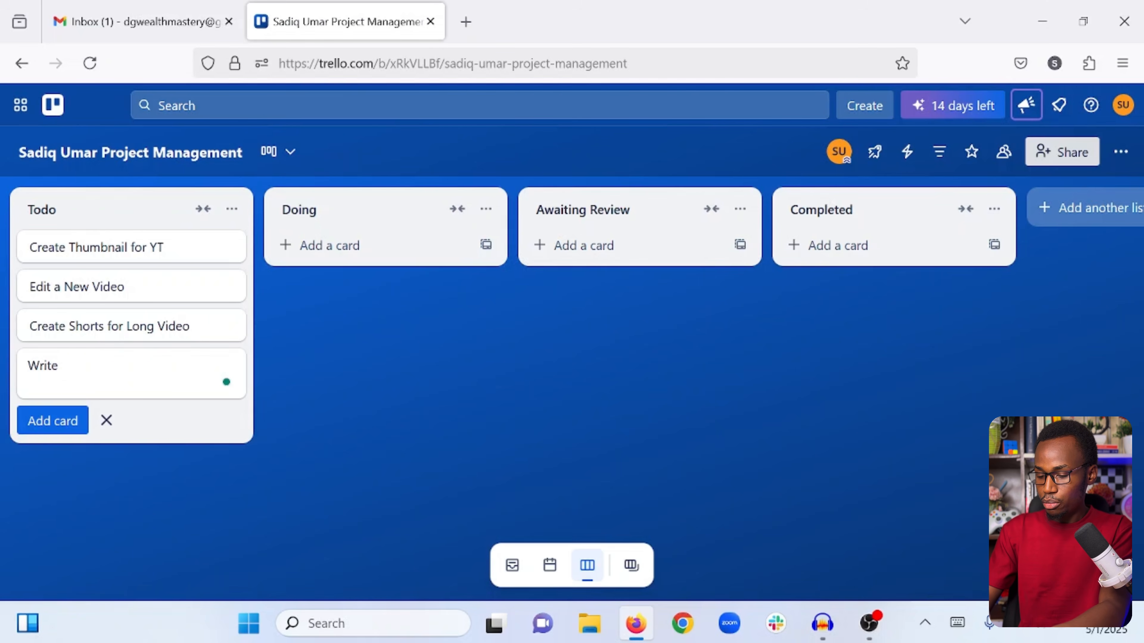
{"action": "type", "text": "Titles & D"}
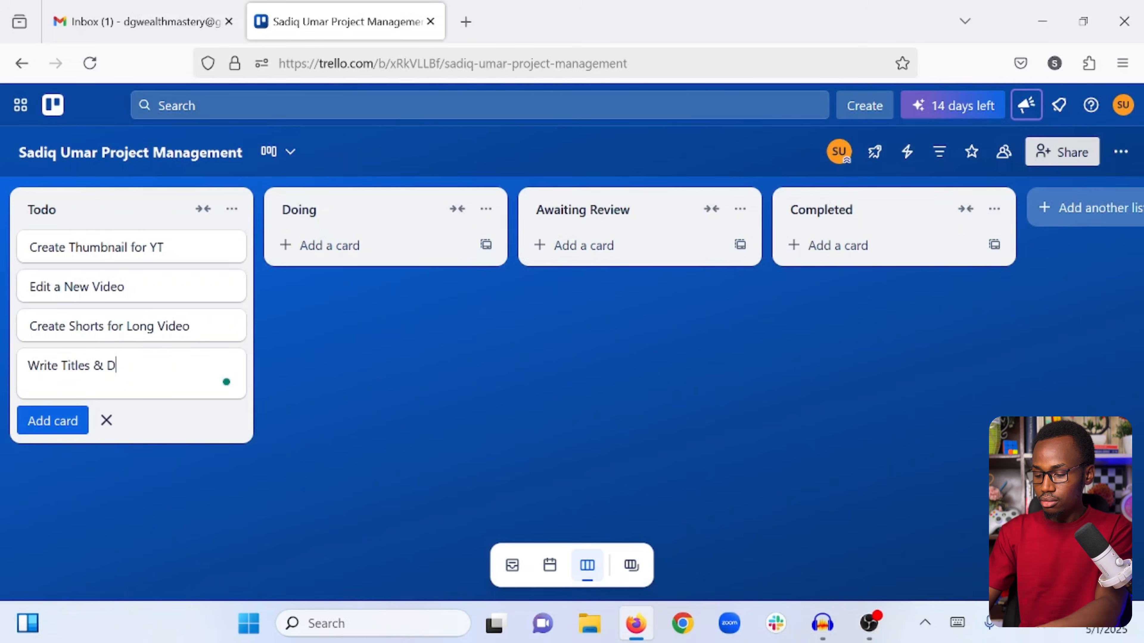
{"action": "type", "text": "escription for Video"}
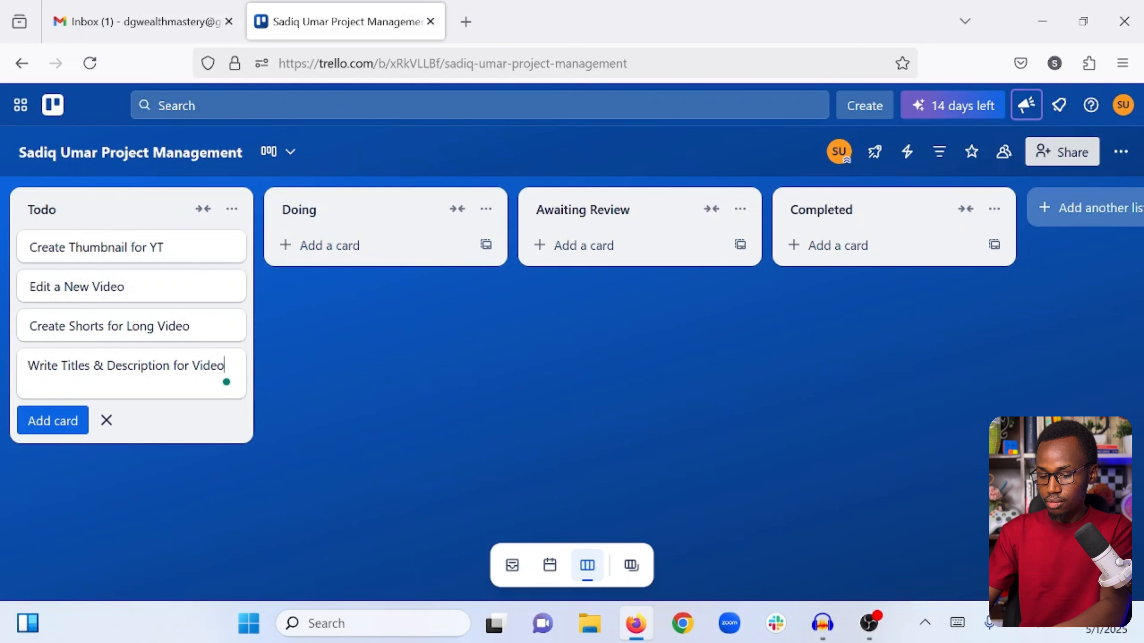
{"action": "key", "text": "Return"}
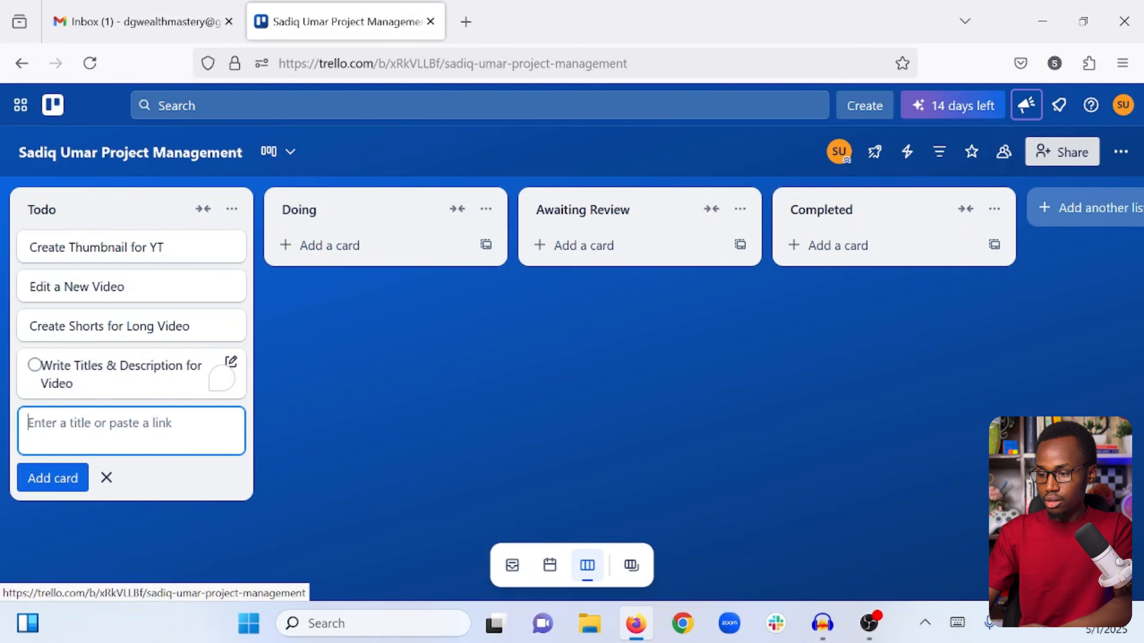
{"action": "left_click", "coordinate": [434, 391]}
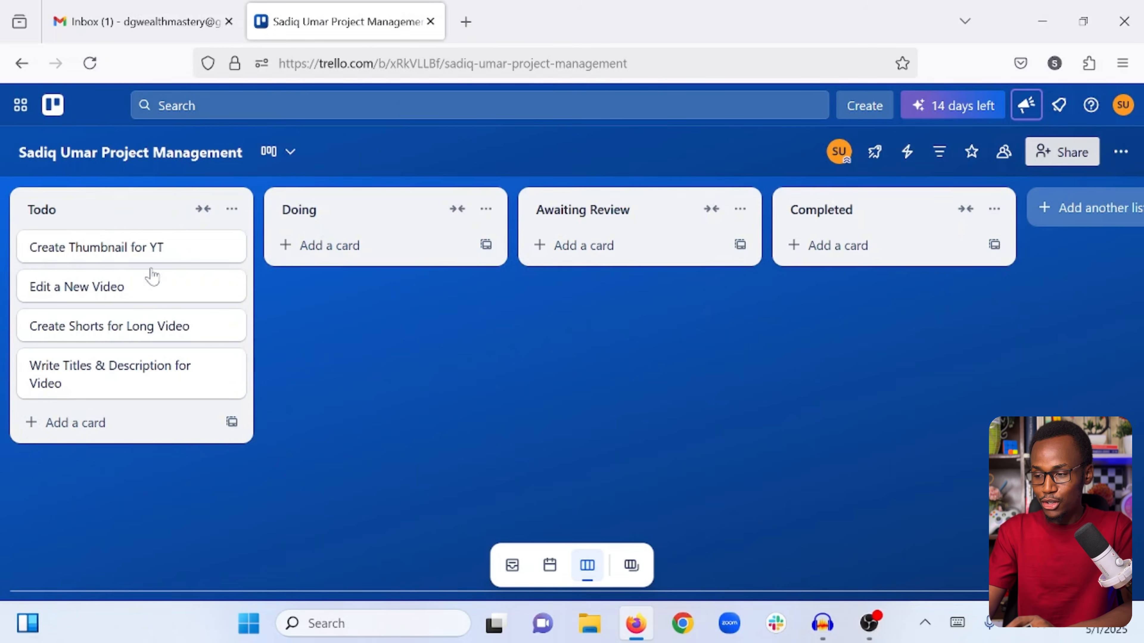
Step: In the "Create Thumbnail for YT" card's description, request a simple, engaging thumbnail for the new video and add "Video title: Trello for Project Management"
{"action": "left_click", "coordinate": [77, 248]}
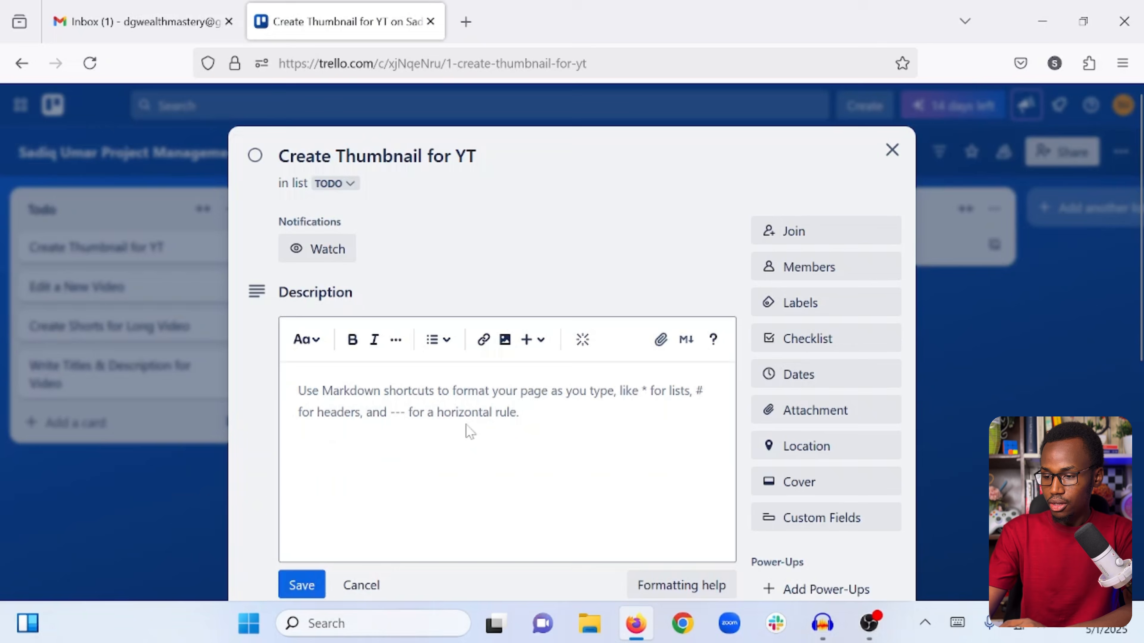
{"action": "left_click", "coordinate": [468, 430]}
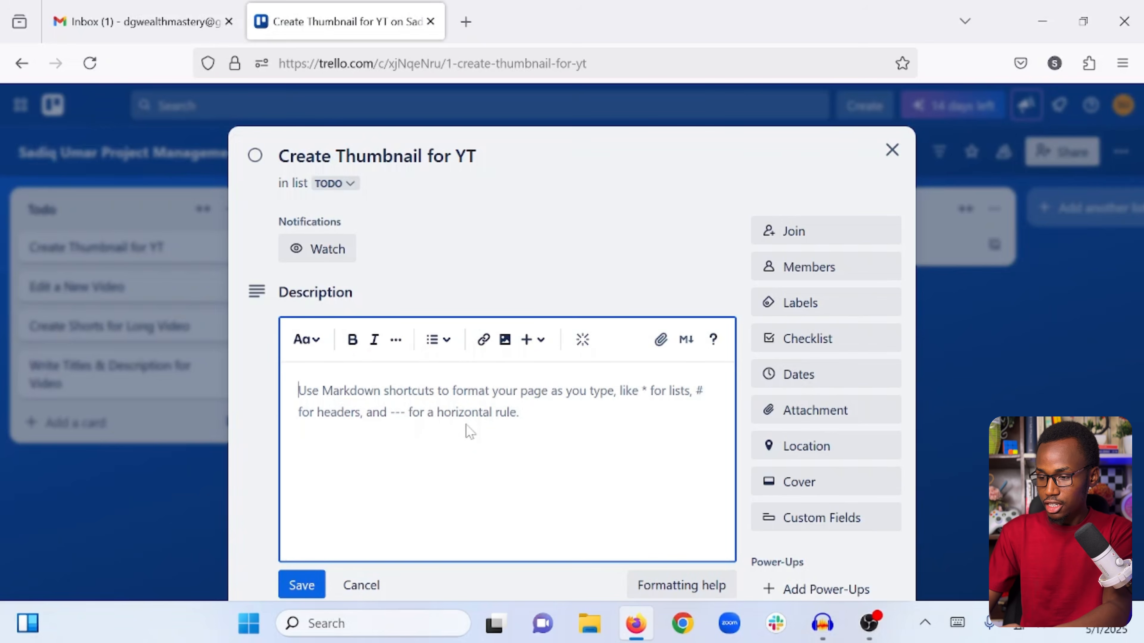
{"action": "type", "text": "Create a simple and engagin thi"}
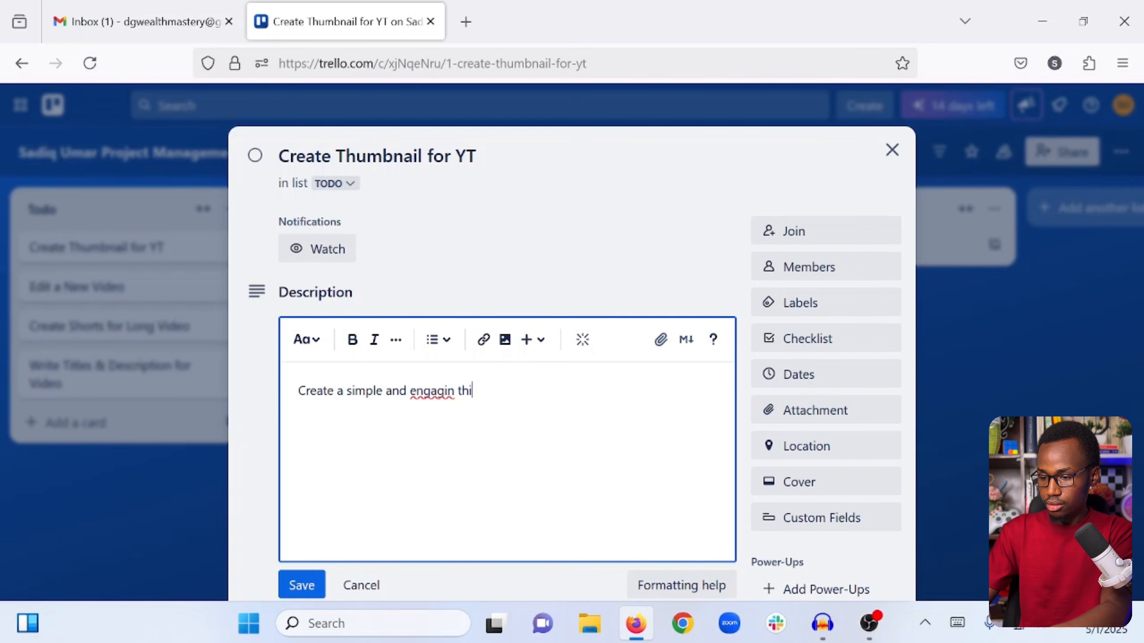
{"action": "type", "text": "mbnail for the new video."}
{"action": "key", "text": "Return"}
{"action": "key", "text": "Return"}
{"action": "type", "text": "Video title: Trello for Project Management"}
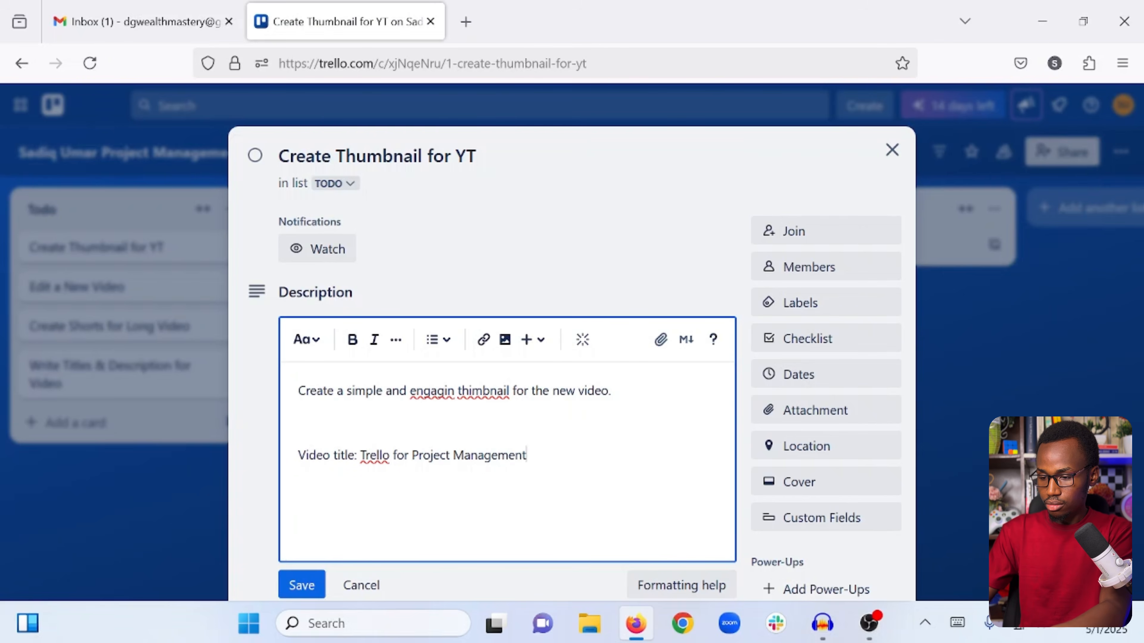
Step: Add the line "Publish date: 2nd May 22025" below the video title in the card description
{"action": "key", "text": "Return"}
{"action": "type", "text": "Publish date"}
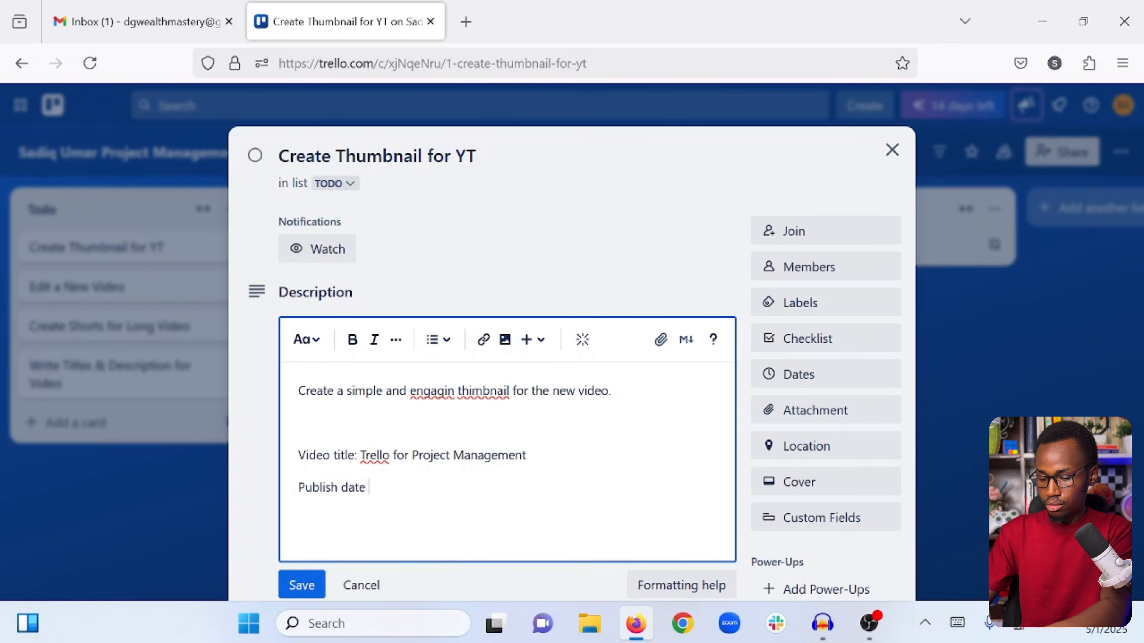
{"action": "type", "text": ": 2nd May 22025"}
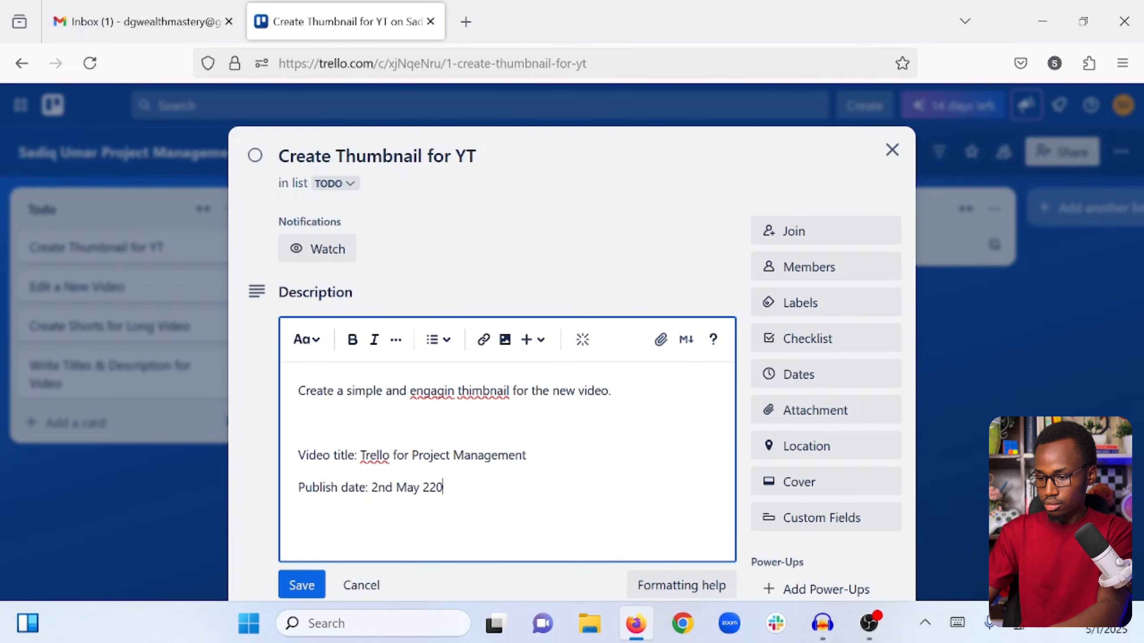
{"action": "key", "text": "Return"}
{"action": "key", "text": "BackSpace"}
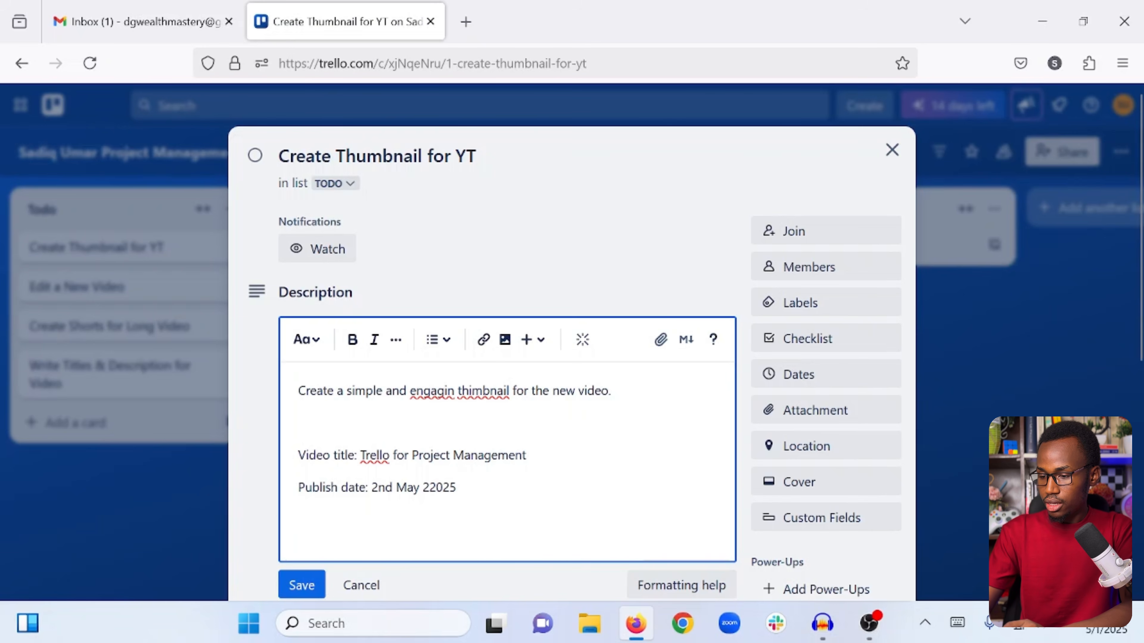
{"action": "key", "text": "shift+Left"}
{"action": "key", "text": "shift+Left"}
{"action": "key", "text": "shift+Left"}
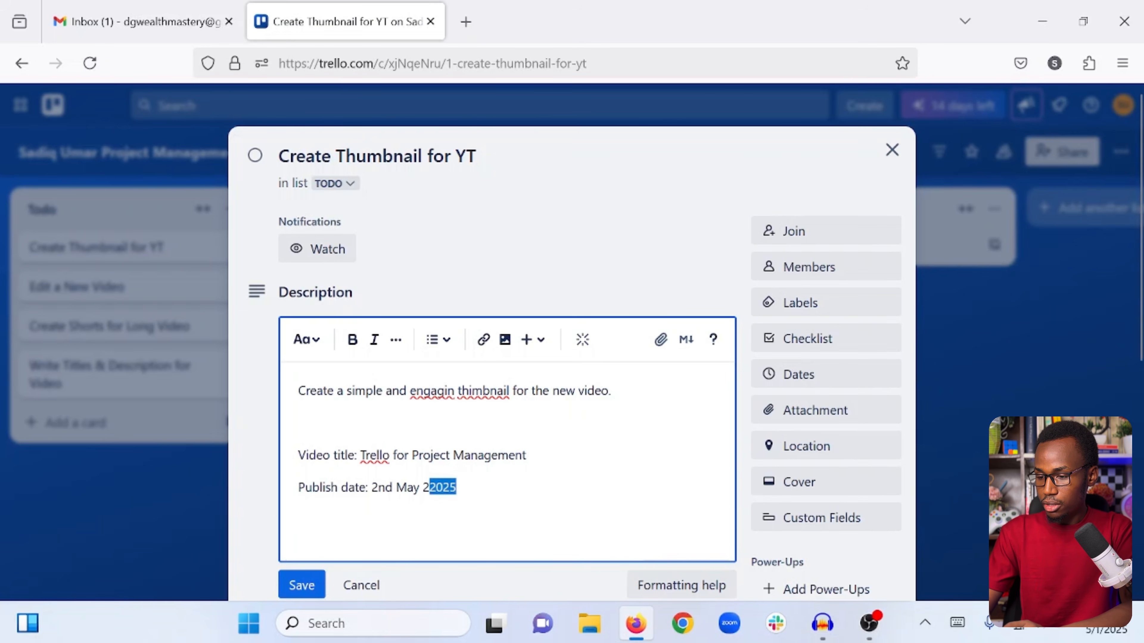
Step: Correct the misspelled words to "engaging" and "thumbnail" and remove the blank line above the video title
{"action": "left_click", "coordinate": [432, 391]}
{"action": "right_click", "coordinate": [432, 391]}
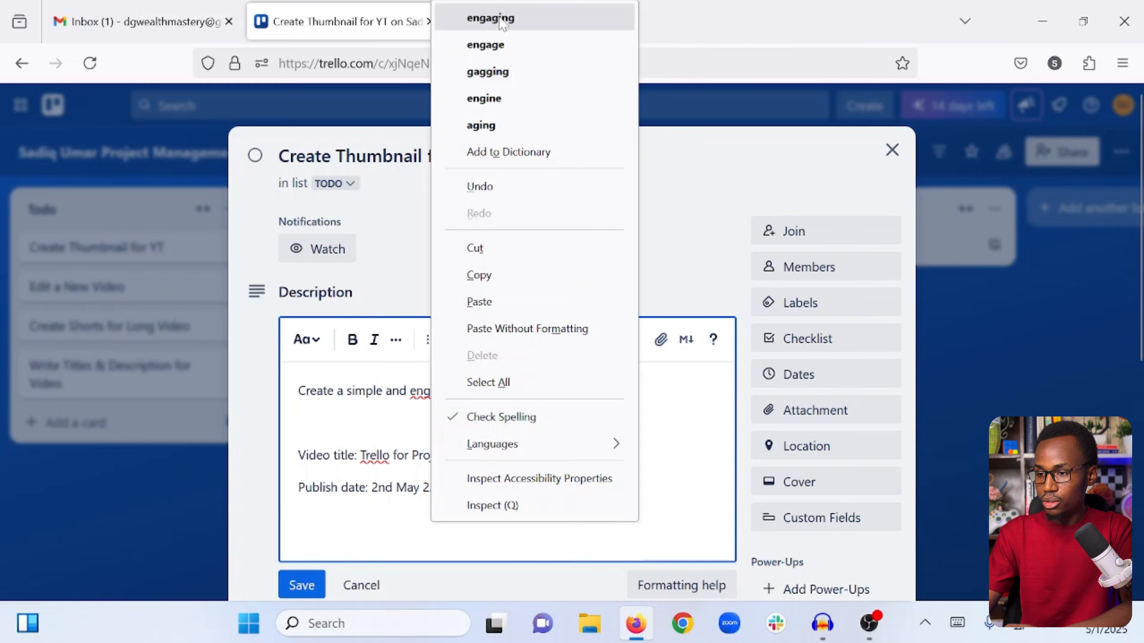
{"action": "left_click", "coordinate": [490, 17]}
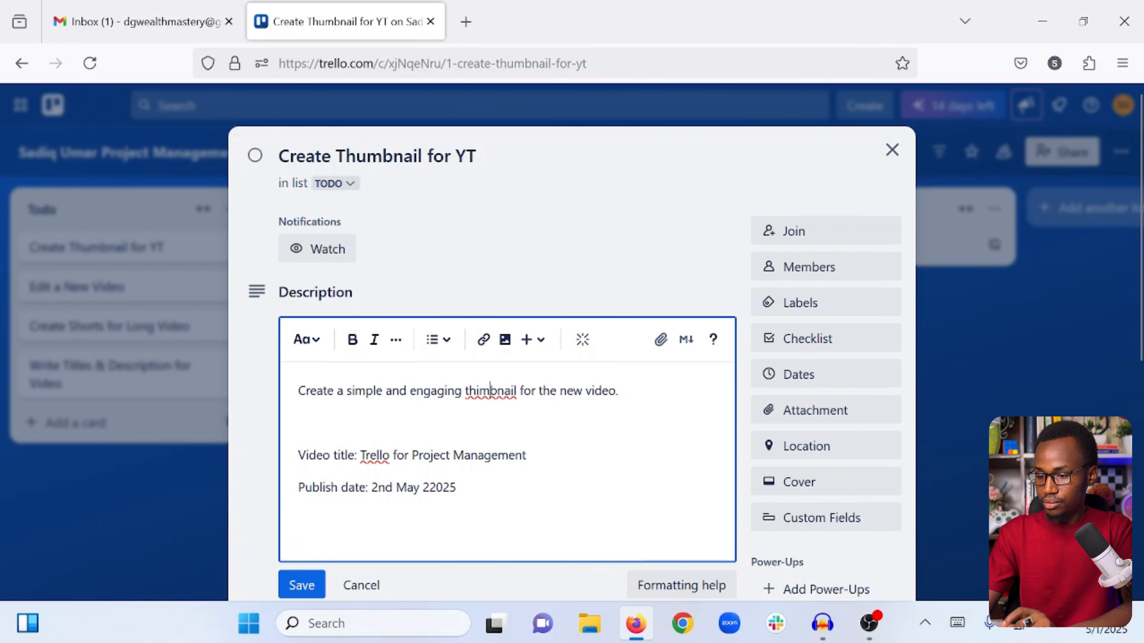
{"action": "right_click", "coordinate": [490, 390]}
{"action": "left_click", "coordinate": [550, 16]}
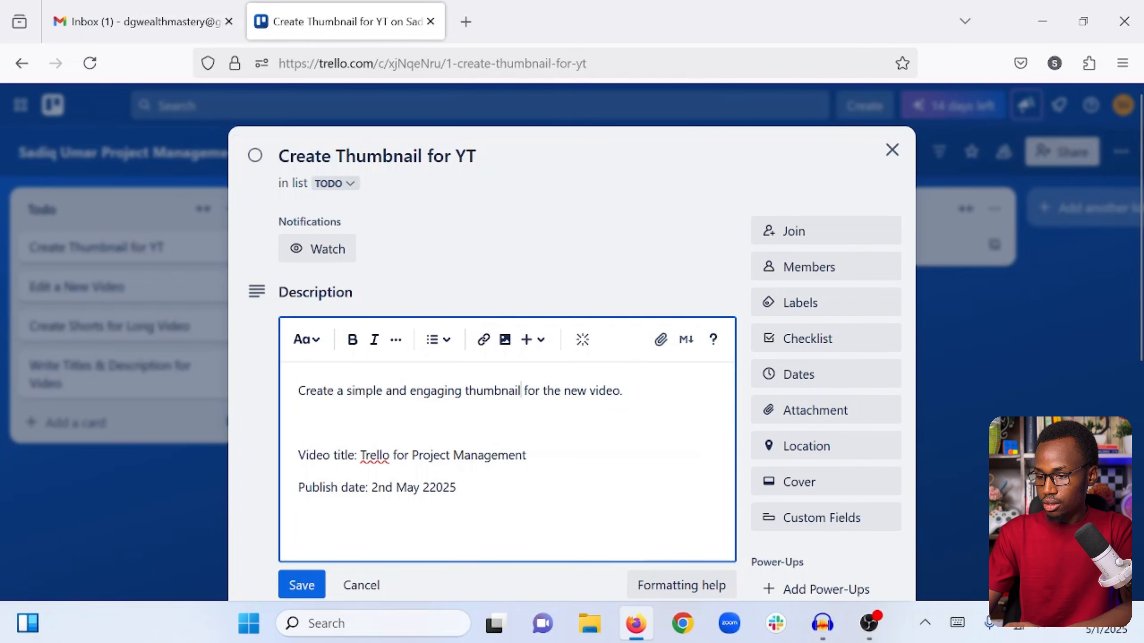
{"action": "key", "text": "BackSpace"}
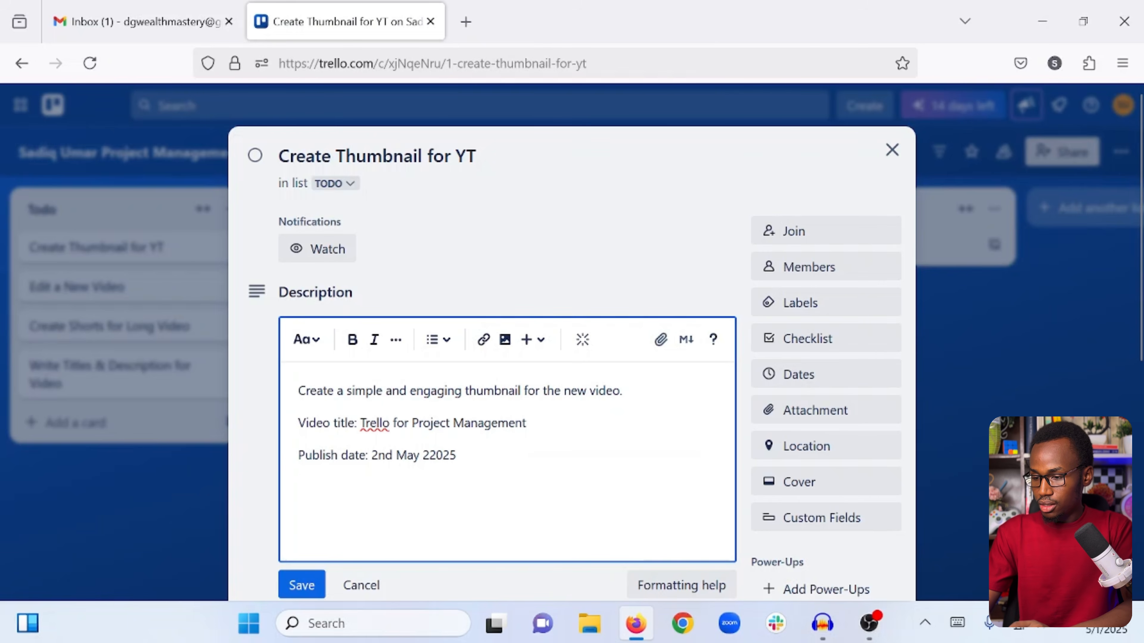
Step: Make the description's opening sentence about the thumbnail bold
{"action": "triple_click", "coordinate": [466, 390]}
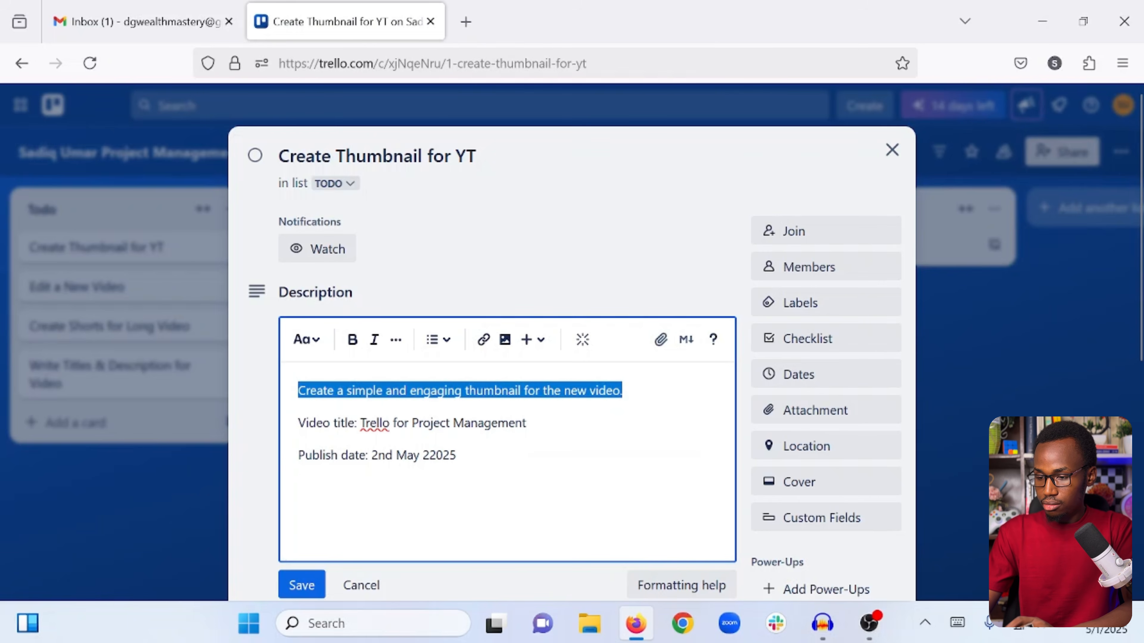
{"action": "left_click", "coordinate": [352, 339]}
{"action": "left_click", "coordinate": [465, 423]}
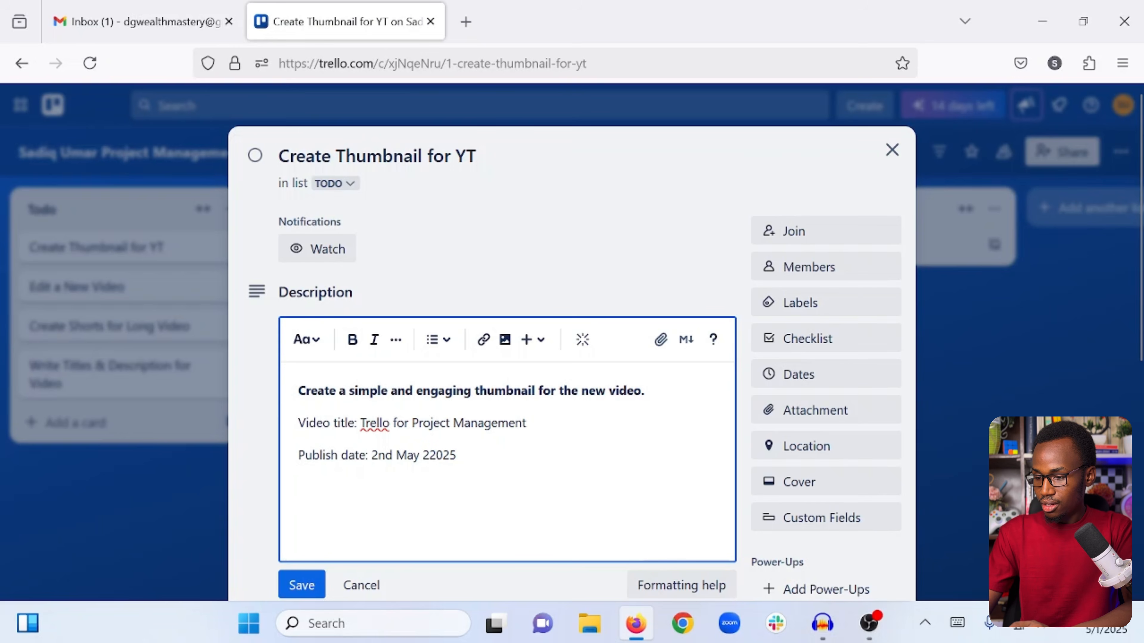
Step: Make the "Video title:" and "Publish date:" prefixes bold in the card description and save the description
{"action": "left_click_drag", "start_coordinate": [357, 422], "coordinate": [278, 423]}
{"action": "left_click", "coordinate": [352, 339]}
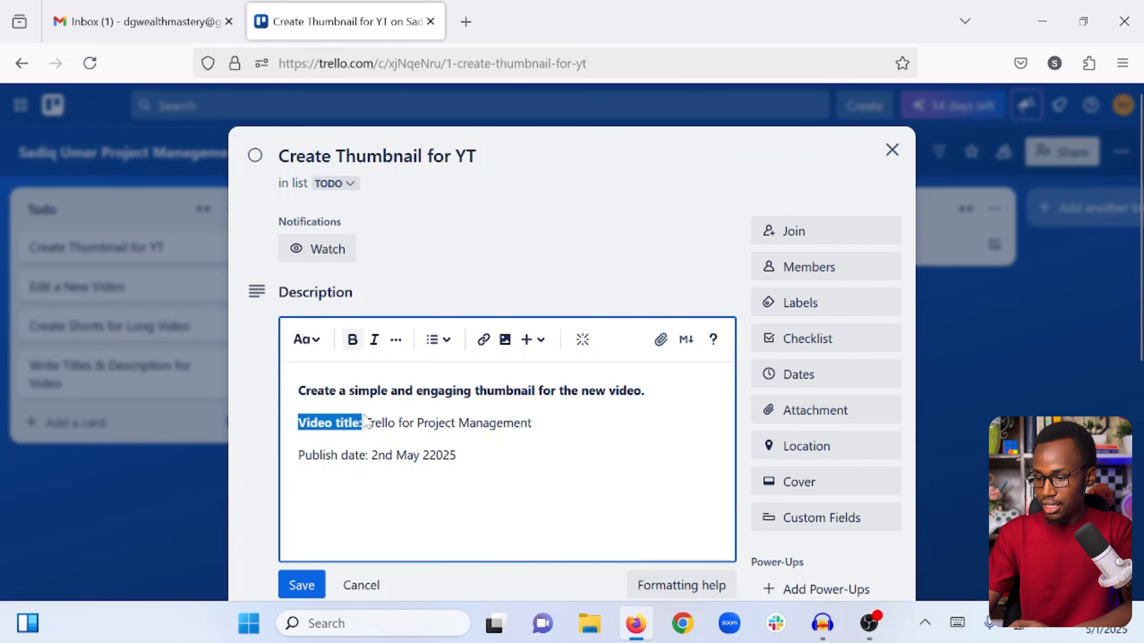
{"action": "left_click", "coordinate": [359, 454]}
{"action": "left_click_drag", "start_coordinate": [368, 454], "coordinate": [296, 456]}
{"action": "left_click", "coordinate": [353, 339]}
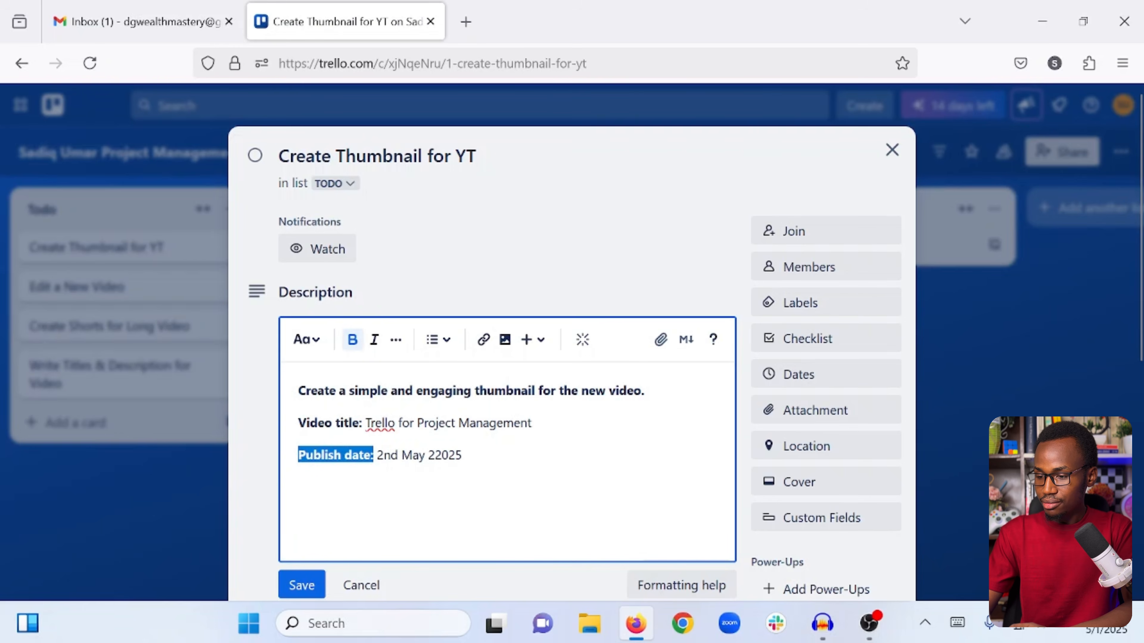
{"action": "left_click", "coordinate": [424, 422]}
{"action": "left_click", "coordinate": [287, 582]}
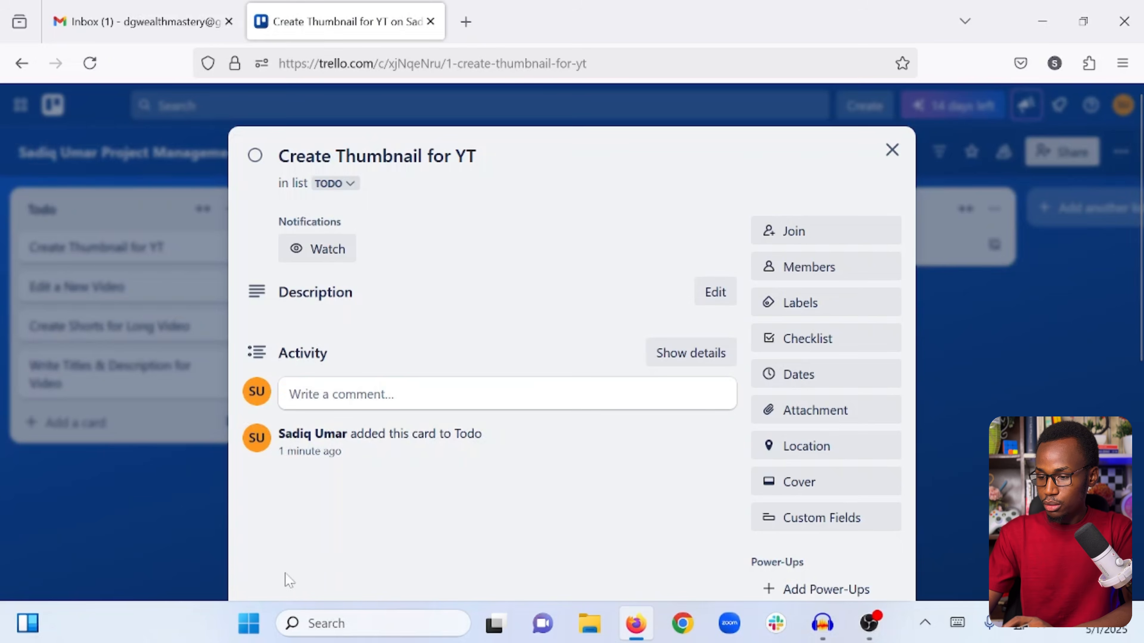
Step: Add a checklist titled "Checklist" to the "Create Thumbnail for YT" card
{"action": "scroll", "coordinate": [390, 512], "scroll_direction": "down", "scroll_amount": 3}
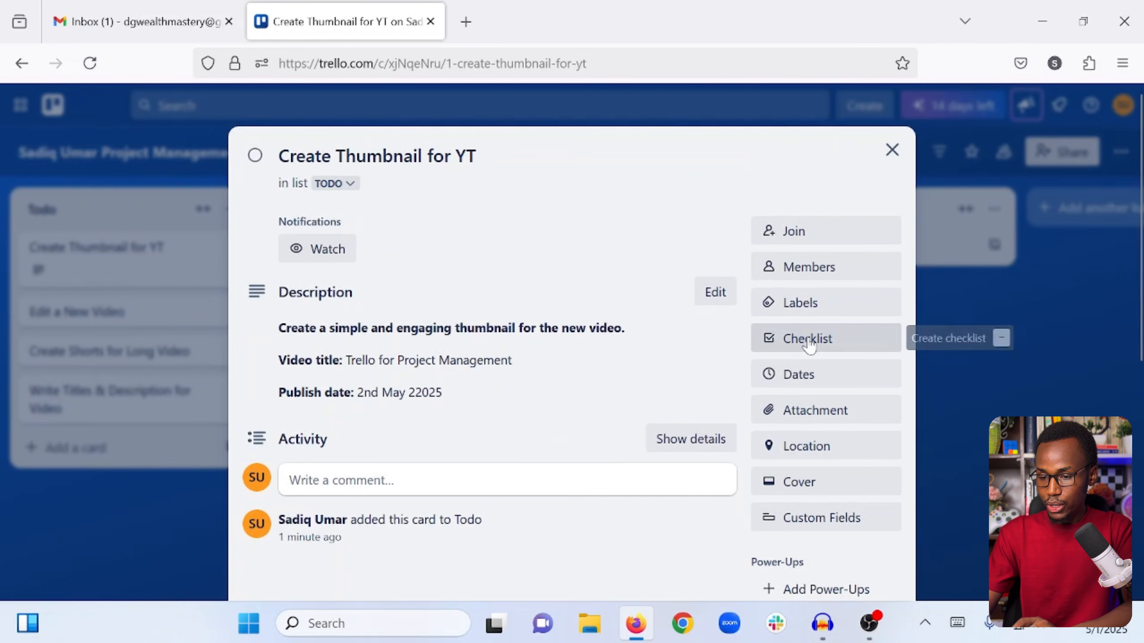
{"action": "left_click", "coordinate": [807, 344]}
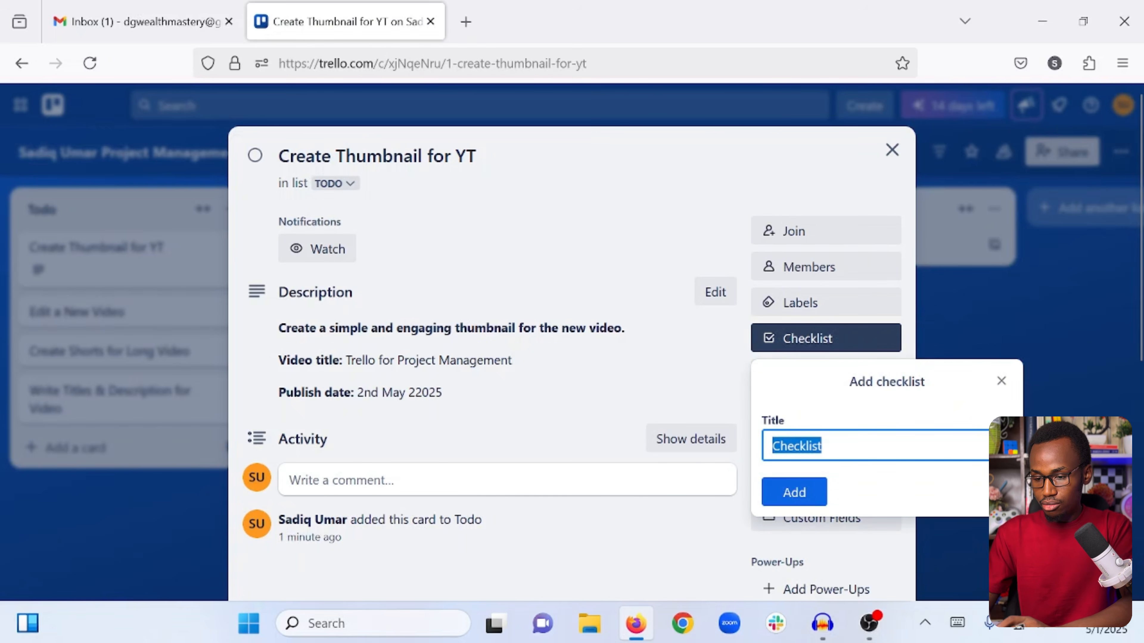
{"action": "left_click", "coordinate": [822, 445]}
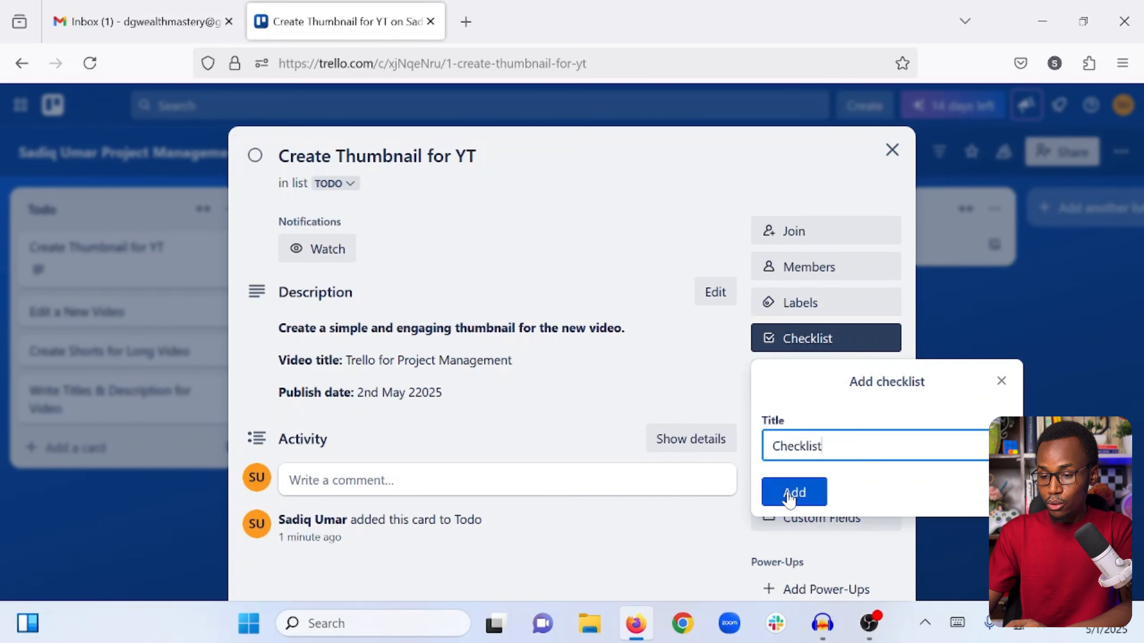
{"action": "left_click", "coordinate": [787, 491]}
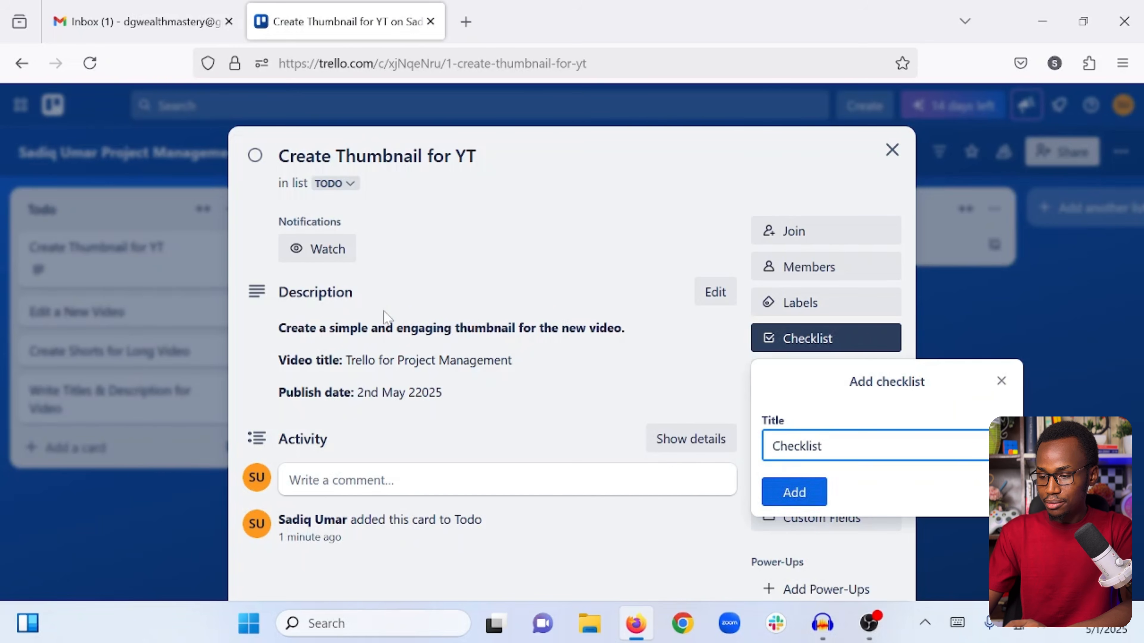
Step: Add the item "Get the video's info" to the card's checklist
{"action": "scroll", "coordinate": [384, 317], "scroll_direction": "down", "scroll_amount": 4}
{"action": "left_click", "coordinate": [362, 255]}
{"action": "scroll", "coordinate": [405, 263], "scroll_direction": "up", "scroll_amount": 1}
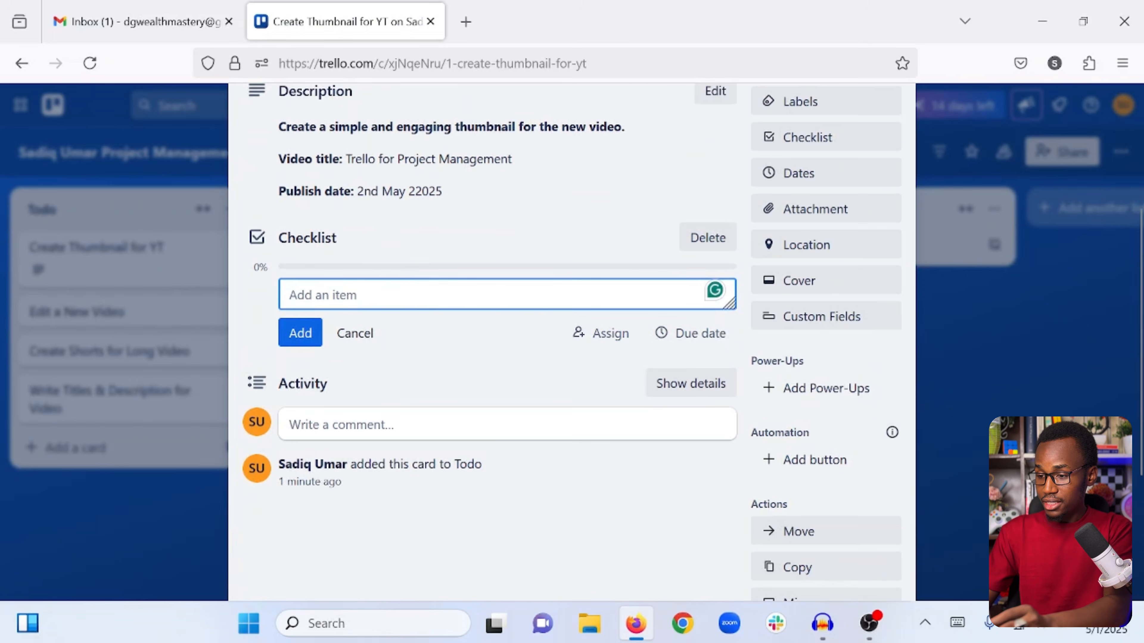
{"action": "type", "text": "Get "}
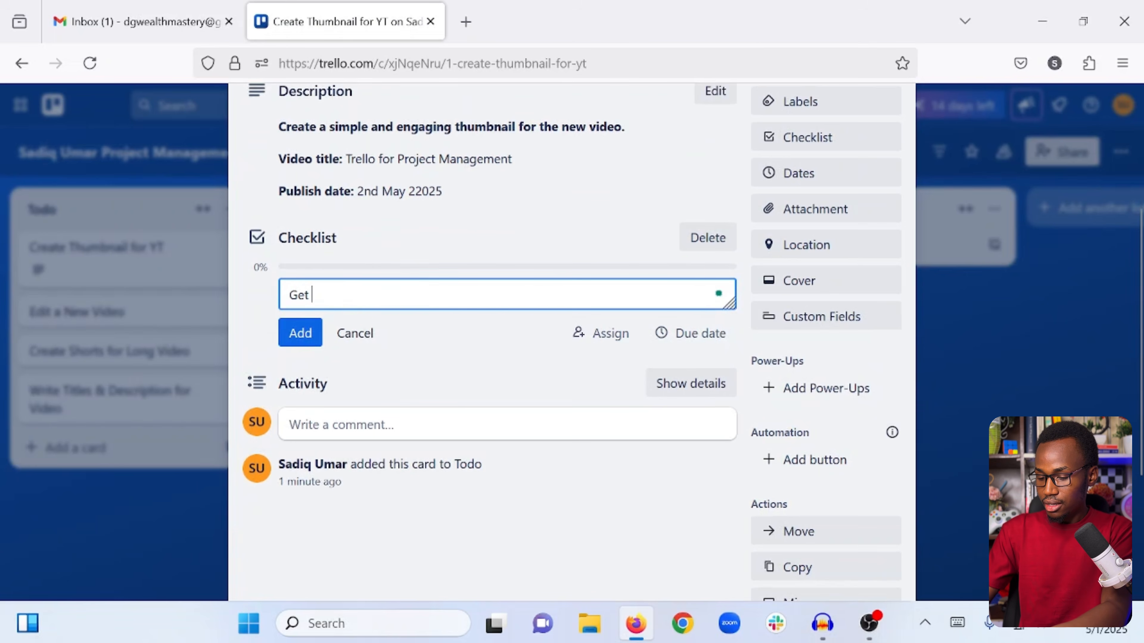
{"action": "type", "text": "the video's"}
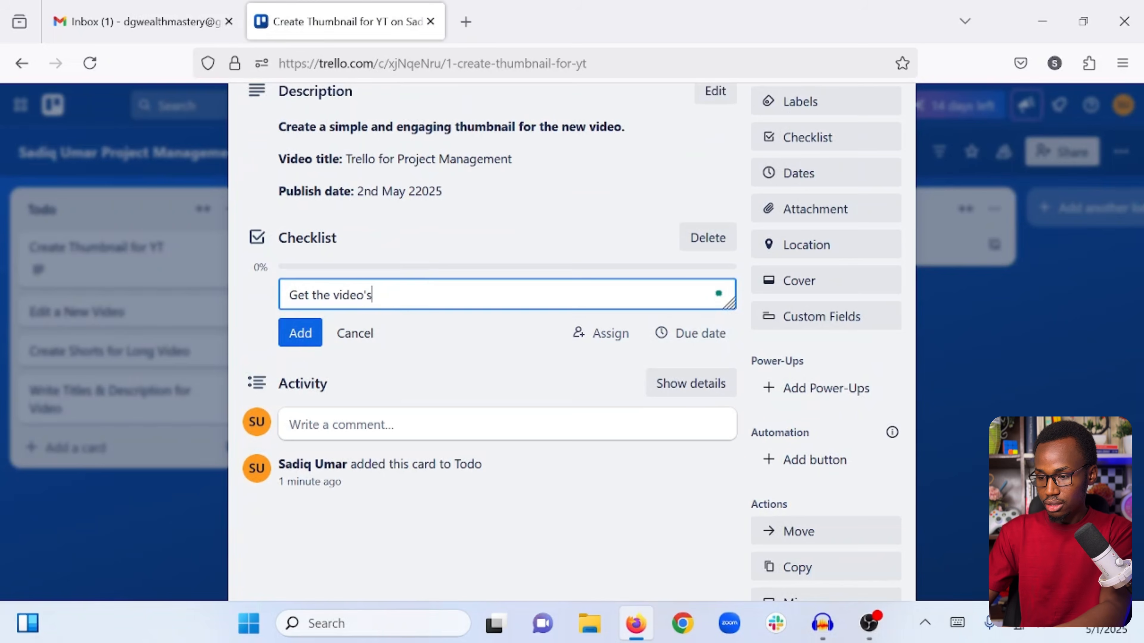
{"action": "type", "text": " in"}
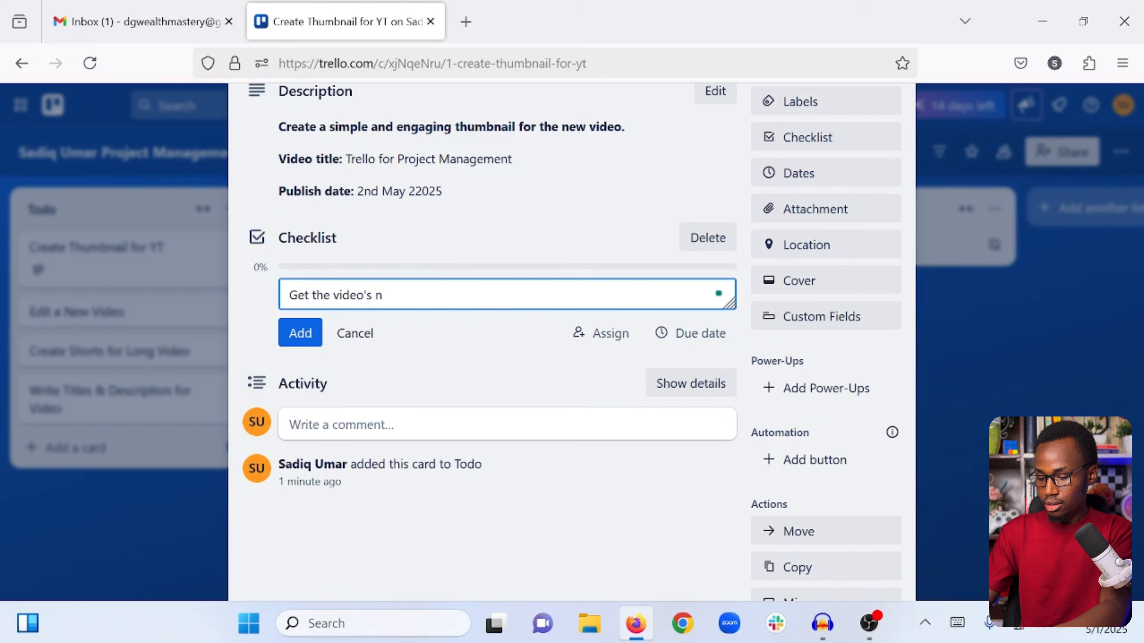
{"action": "key", "text": "BackSpace"}
{"action": "type", "text": "info"}
{"action": "key", "text": "Return"}
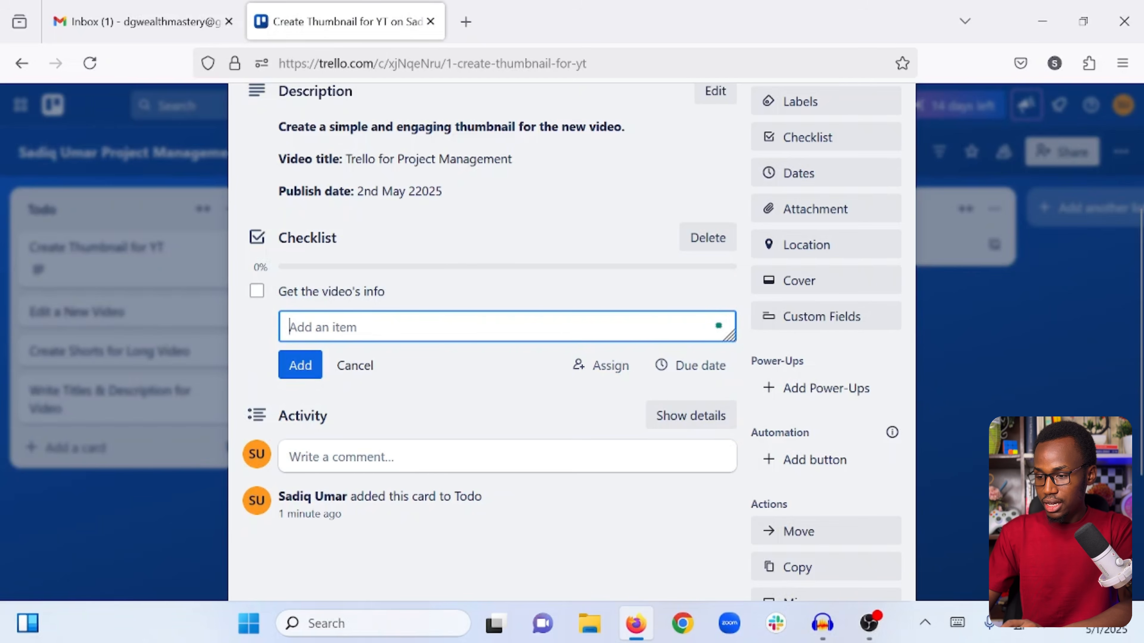
Step: Add the checklist items "Create the first draft" and "Send the first draft for revision", then finish item entry
{"action": "type", "text": "Creat"}
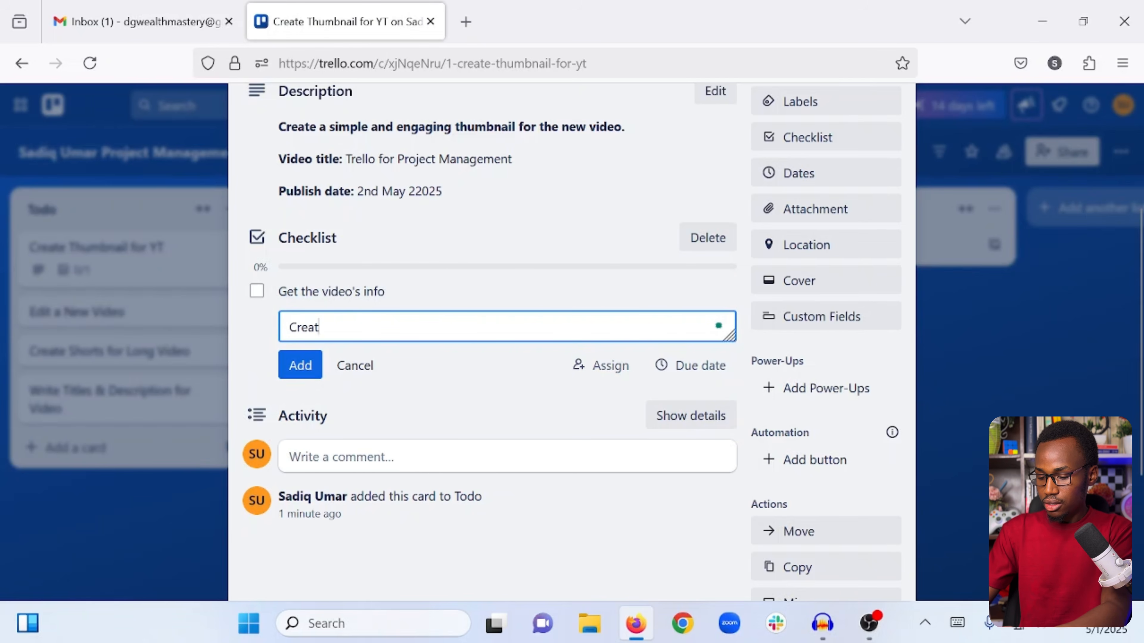
{"action": "type", "text": "e the first dra"}
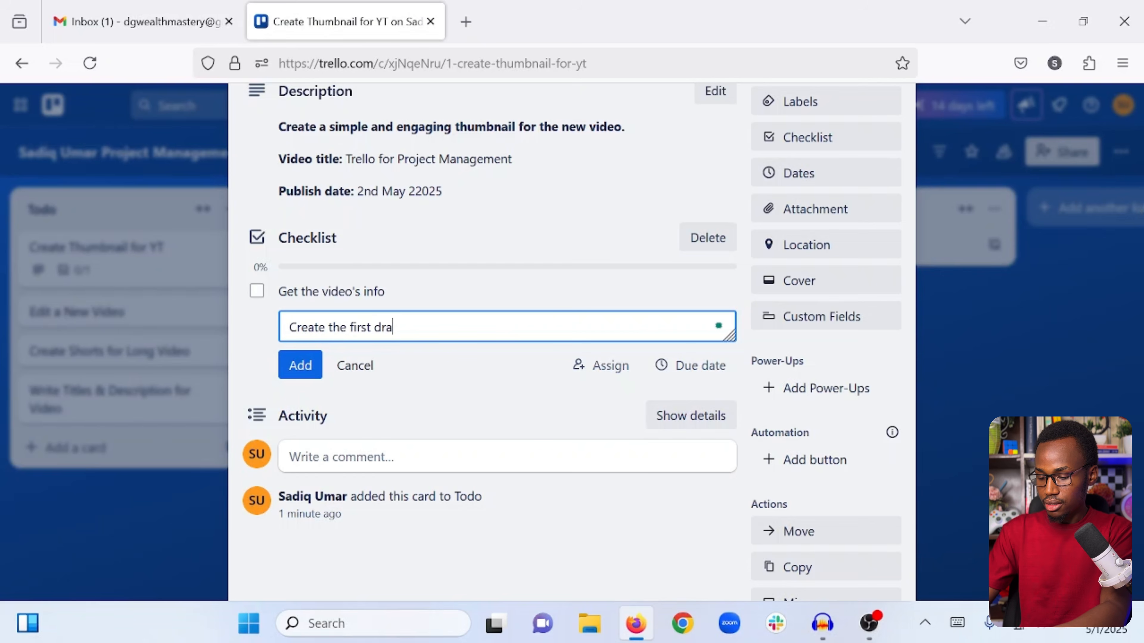
{"action": "type", "text": "ft"}
{"action": "key", "text": "Return"}
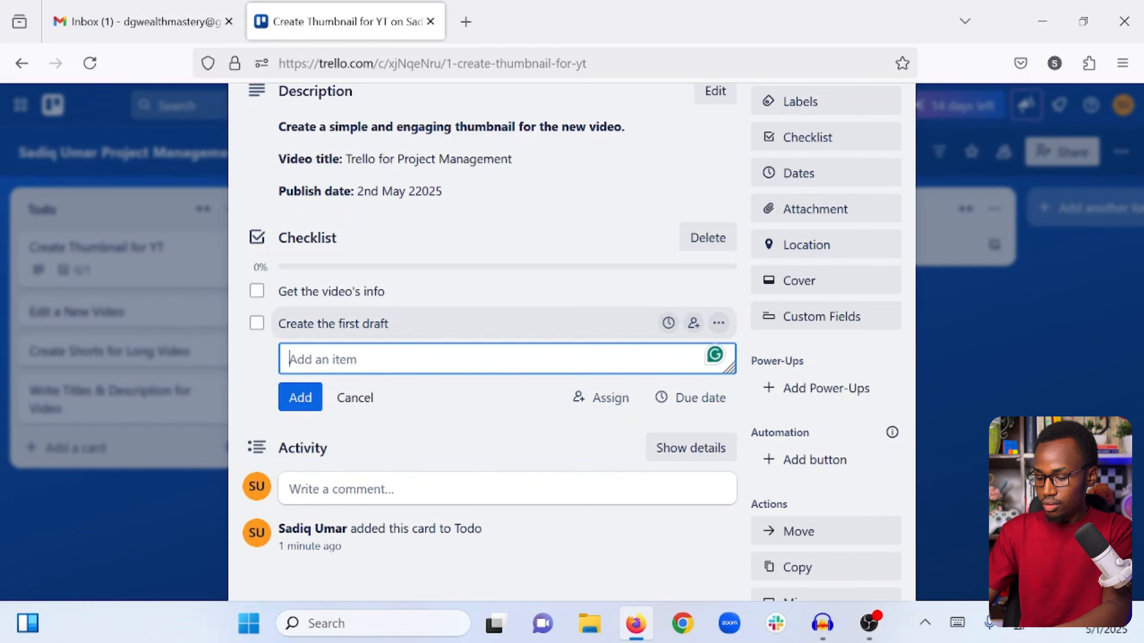
{"action": "type", "text": "Send the first draft for revision"}
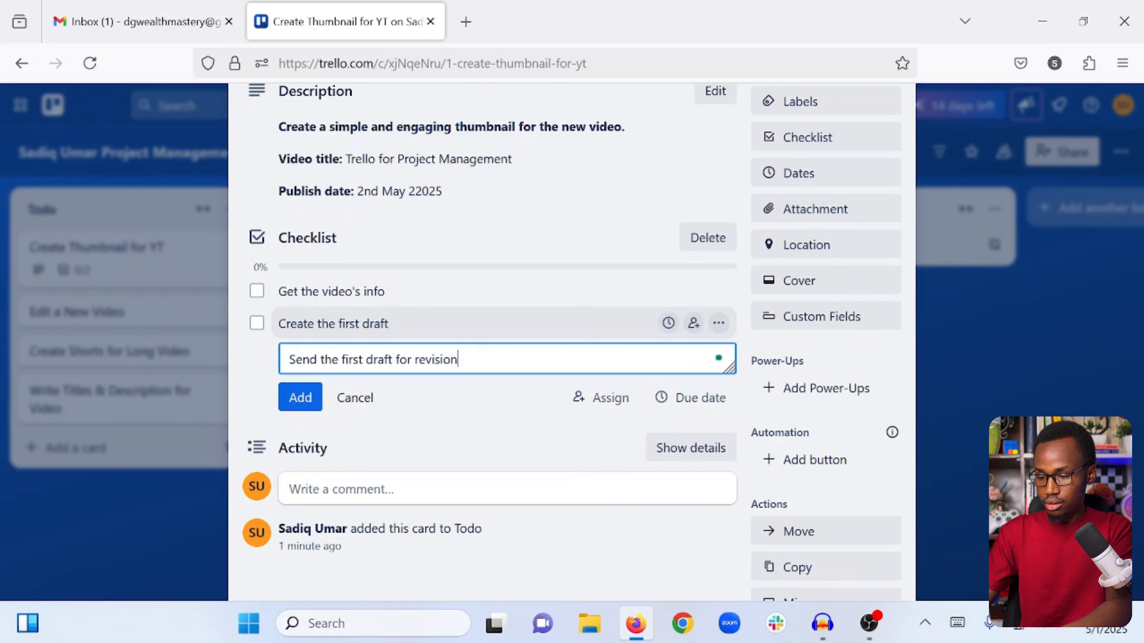
{"action": "key", "text": "Return"}
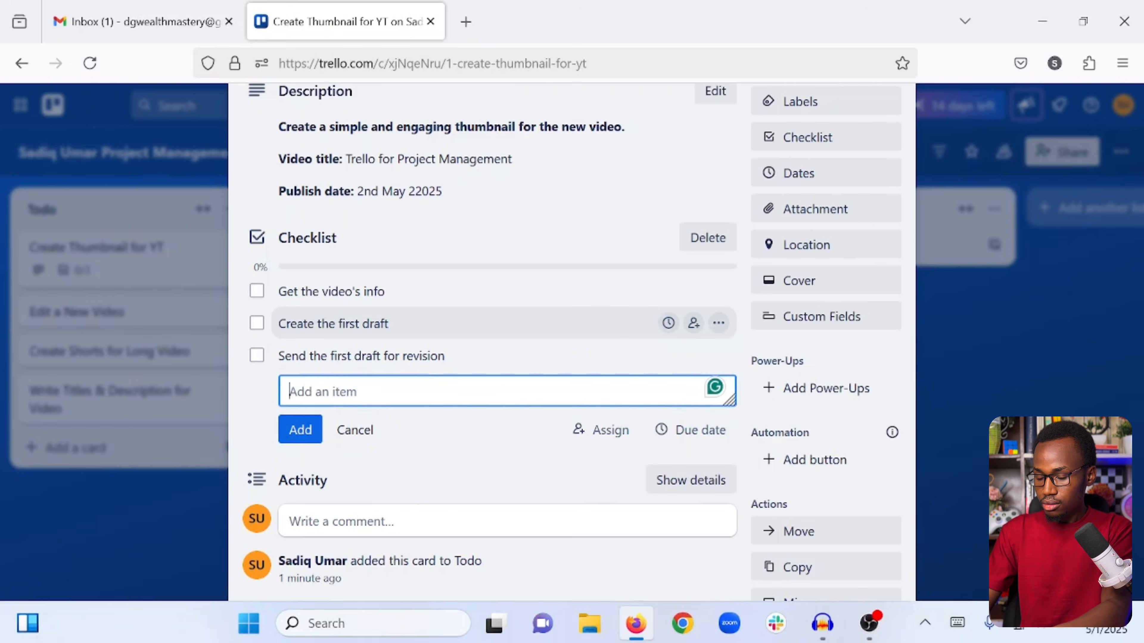
{"action": "left_click", "coordinate": [434, 468]}
Step: Assign the only listed board member to the card and turn on watching for its notifications
{"action": "scroll", "coordinate": [432, 468], "scroll_direction": "up", "scroll_amount": 5}
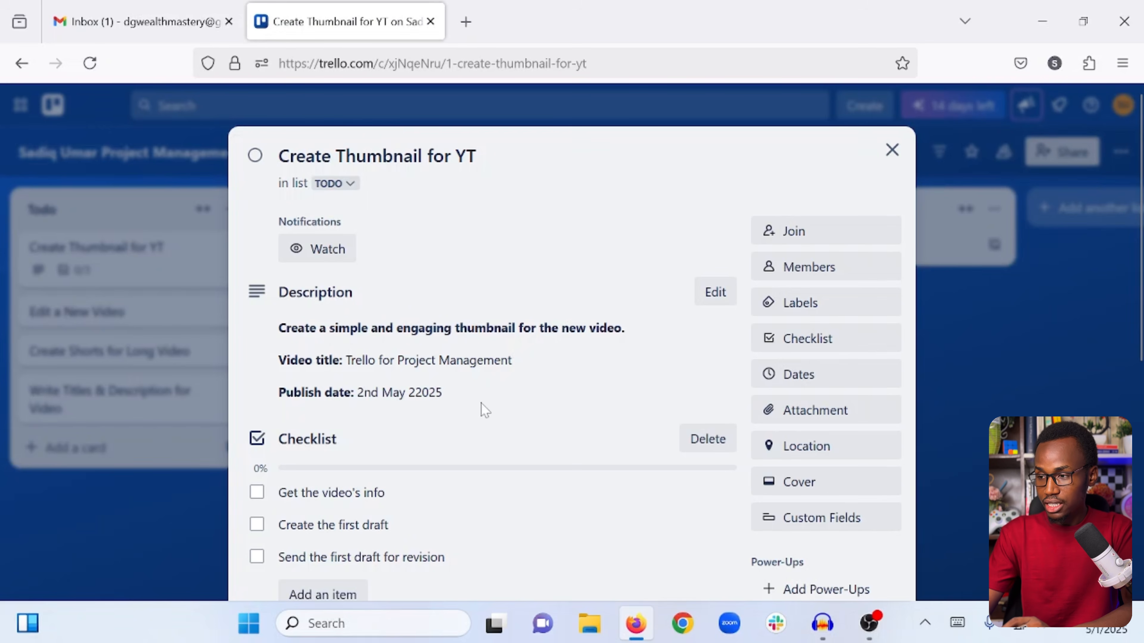
{"action": "scroll", "coordinate": [482, 408], "scroll_direction": "down", "scroll_amount": 2}
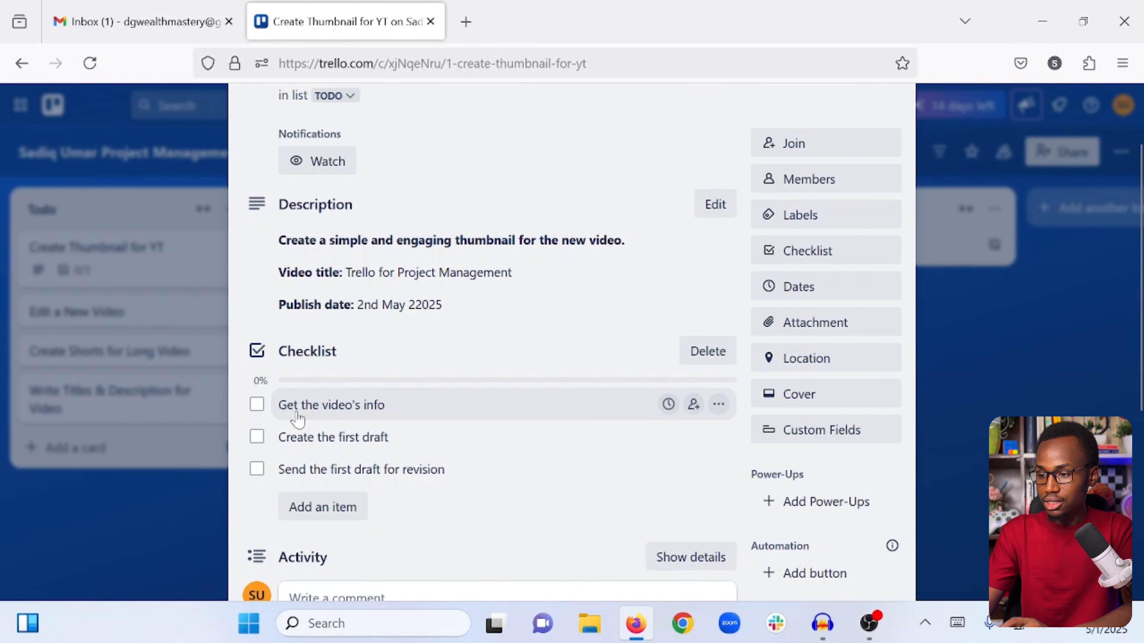
{"action": "scroll", "coordinate": [297, 418], "scroll_direction": "up", "scroll_amount": 2}
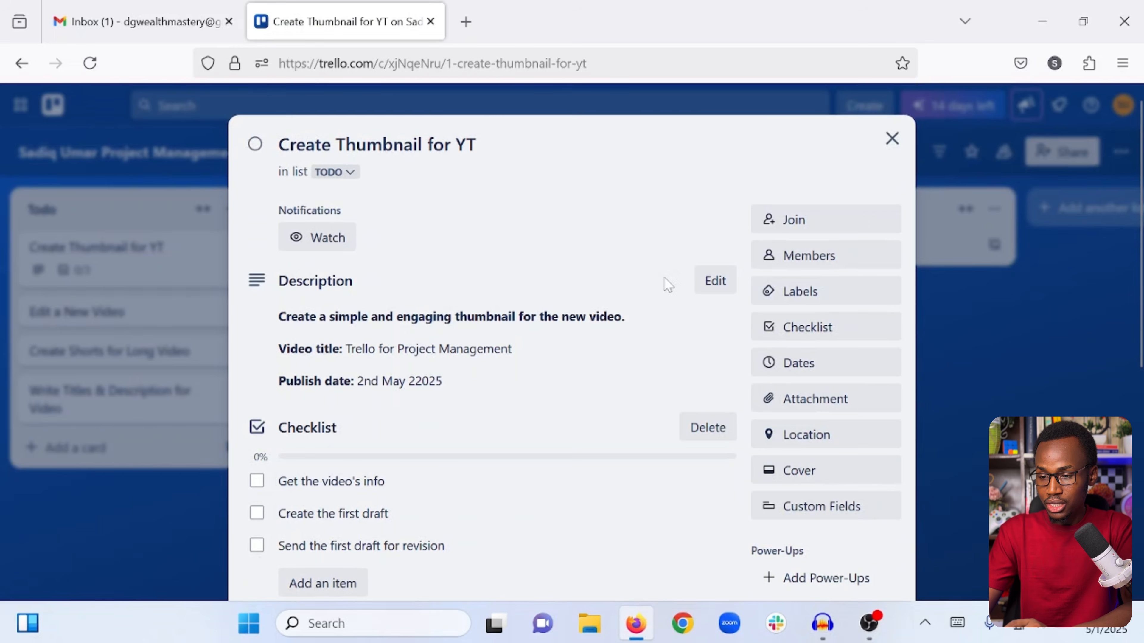
{"action": "left_click", "coordinate": [805, 259]}
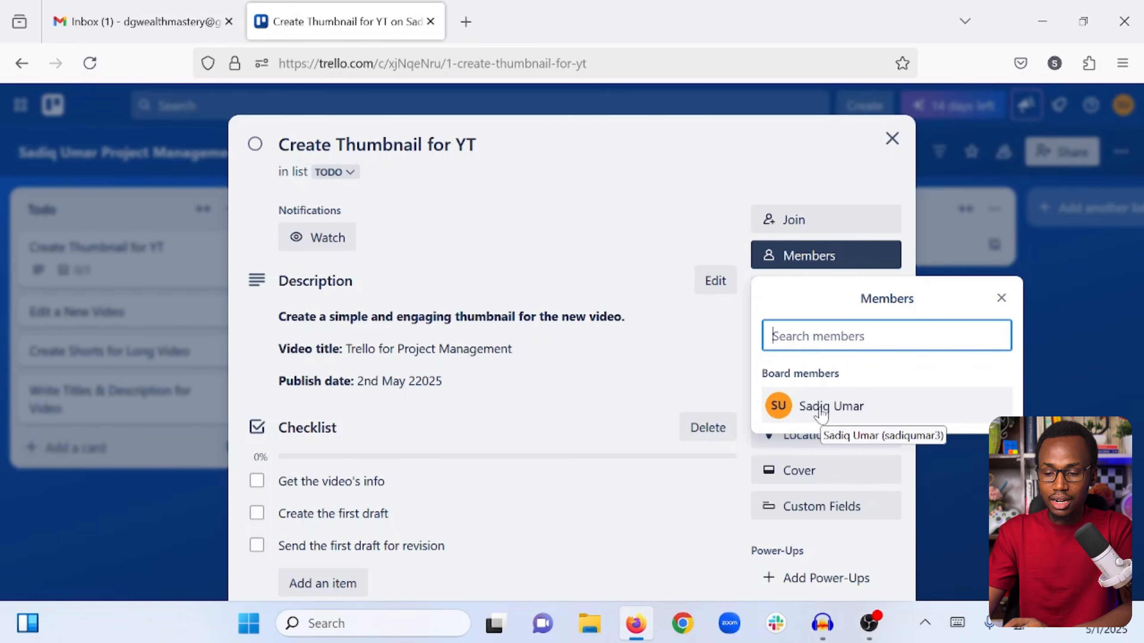
{"action": "left_click", "coordinate": [862, 414]}
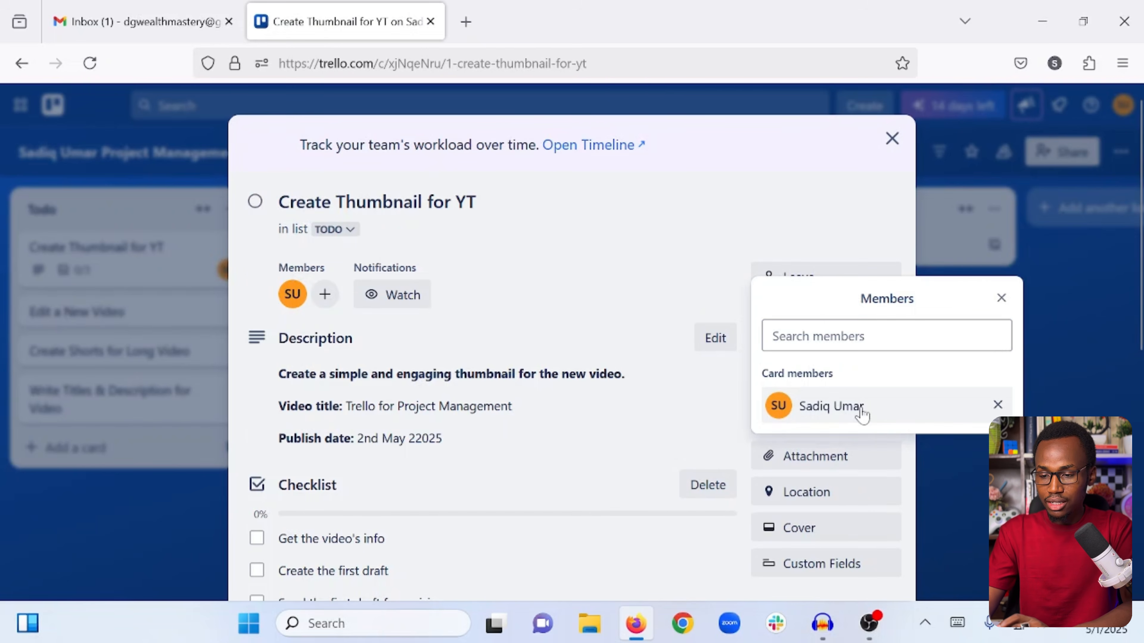
{"action": "left_click", "coordinate": [644, 289]}
{"action": "left_click", "coordinate": [391, 295]}
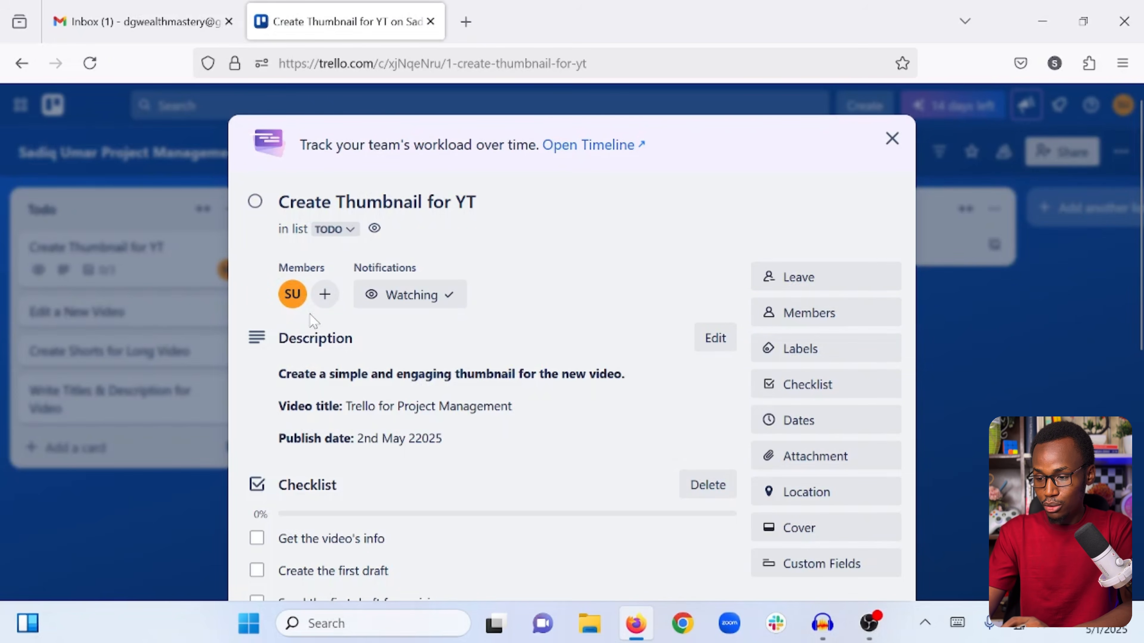
{"action": "scroll", "coordinate": [314, 321], "scroll_direction": "down", "scroll_amount": 3}
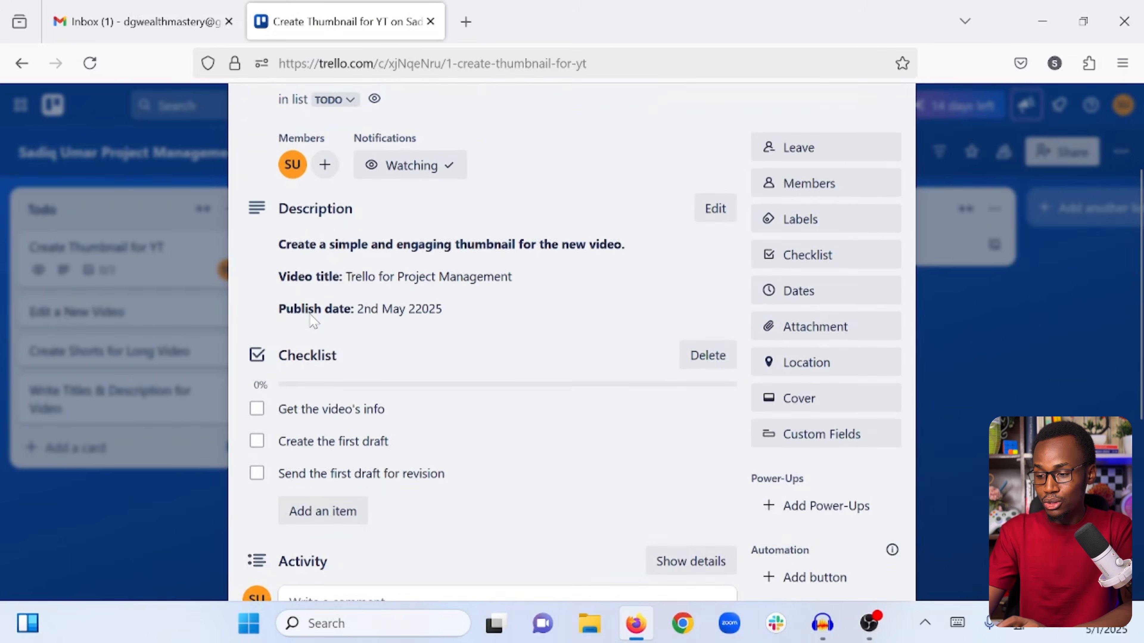
{"action": "scroll", "coordinate": [313, 321], "scroll_direction": "down", "scroll_amount": 4}
{"action": "scroll", "coordinate": [314, 321], "scroll_direction": "up", "scroll_amount": 5}
{"action": "scroll", "coordinate": [313, 321], "scroll_direction": "up", "scroll_amount": 1}
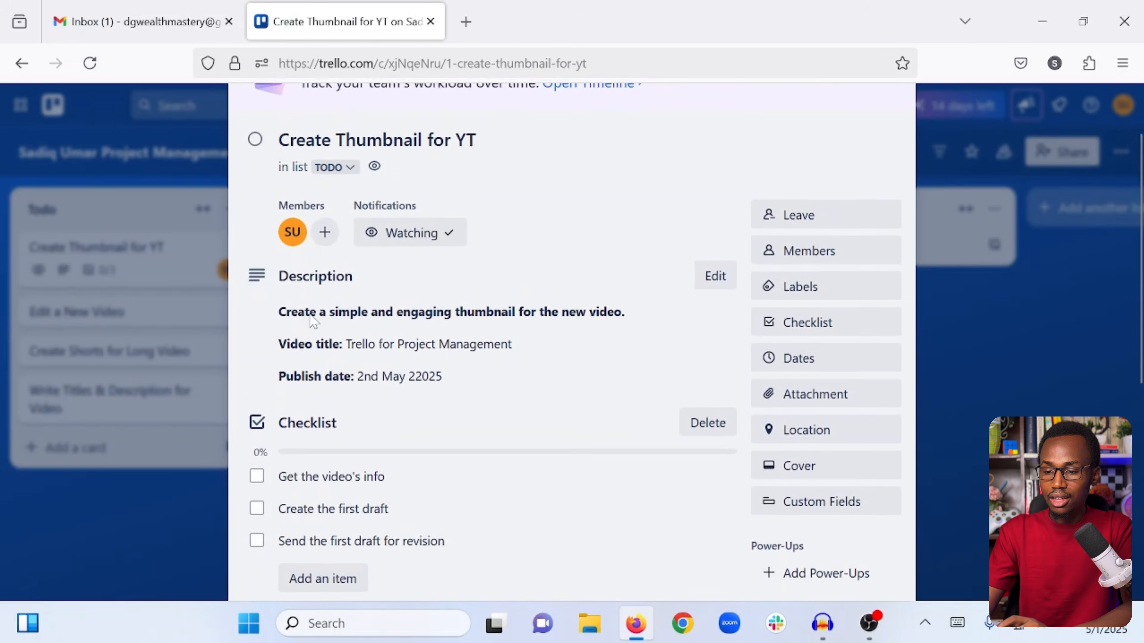
{"action": "scroll", "coordinate": [314, 321], "scroll_direction": "up", "scroll_amount": 2}
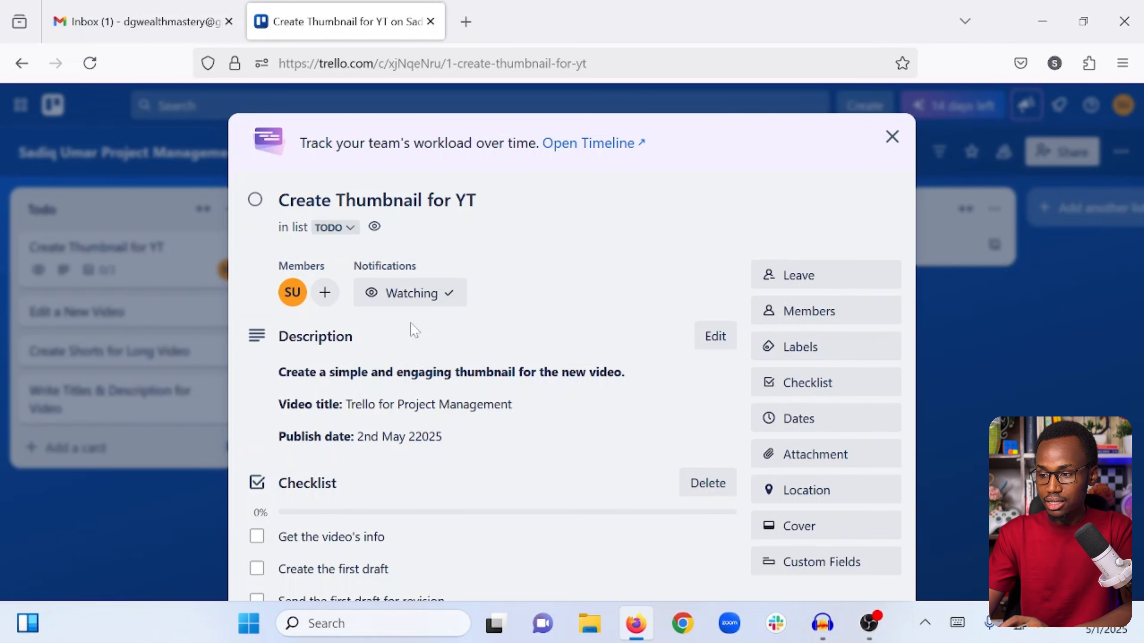
Step: Give the red label the title "Urgent", keeping its color, and save it
{"action": "scroll", "coordinate": [531, 314], "scroll_direction": "down", "scroll_amount": 1}
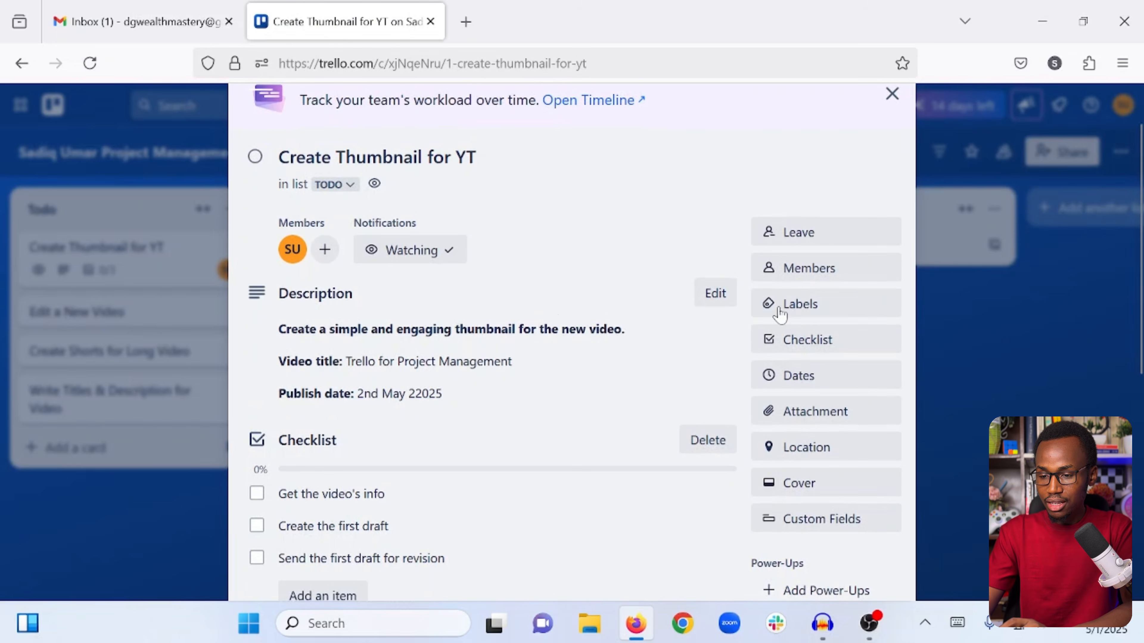
{"action": "left_click", "coordinate": [820, 306]}
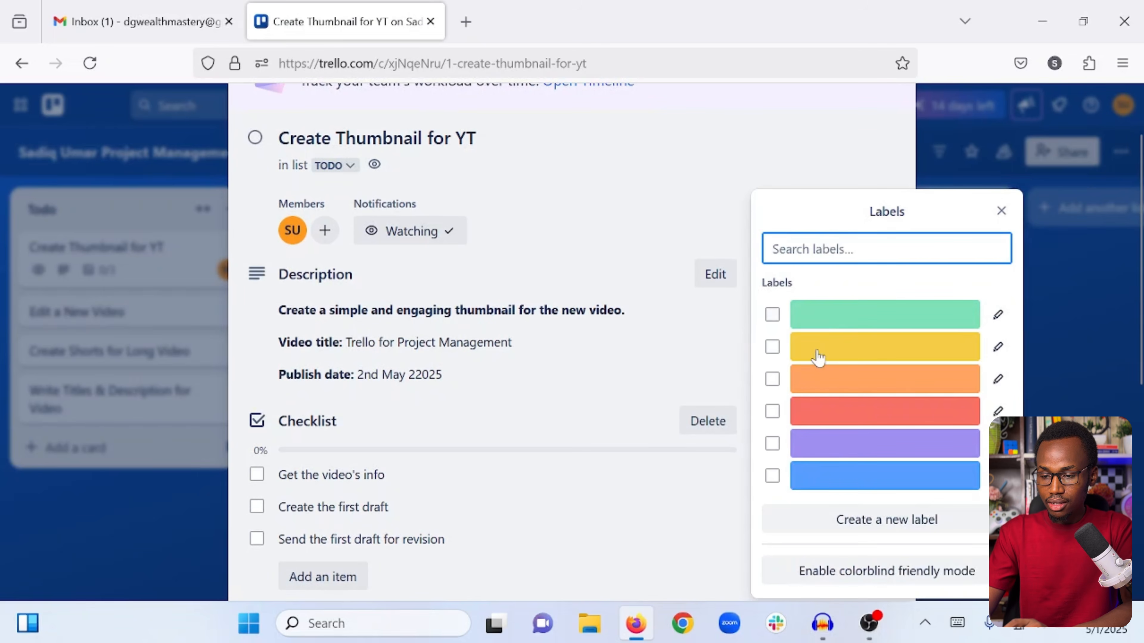
{"action": "left_click", "coordinate": [997, 411]}
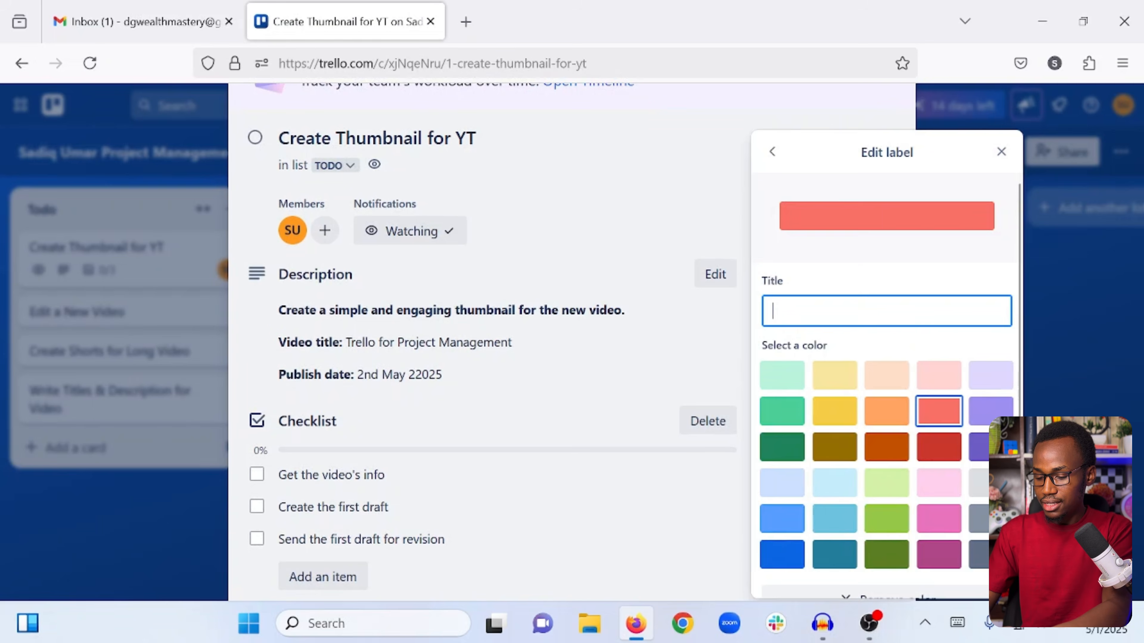
{"action": "type", "text": "Urgent"}
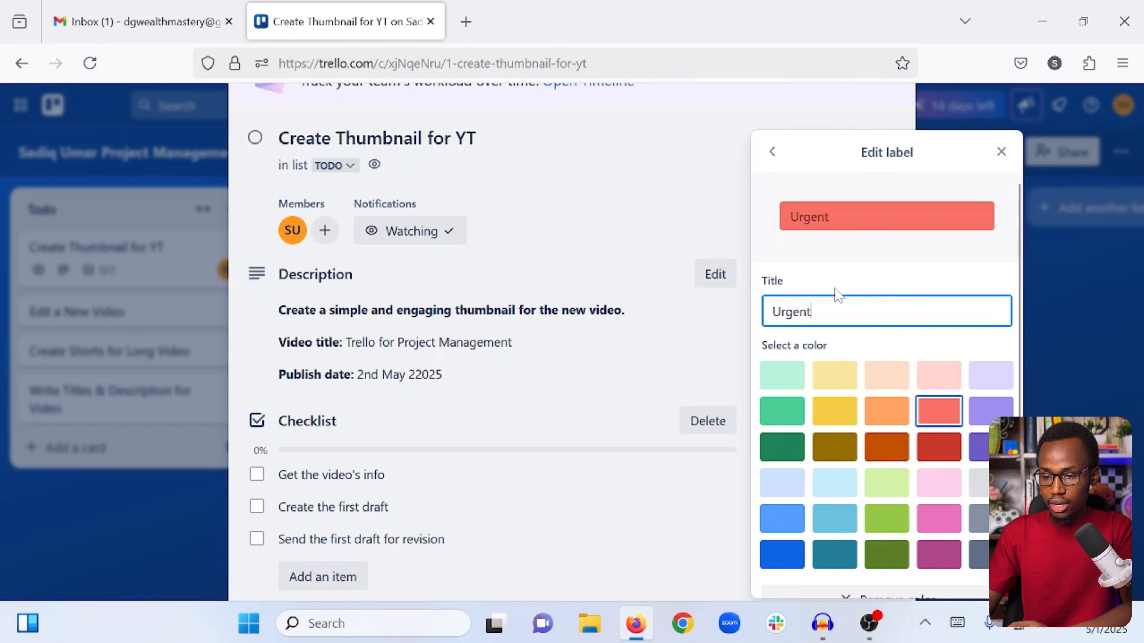
{"action": "scroll", "coordinate": [837, 296], "scroll_direction": "down", "scroll_amount": 2}
{"action": "scroll", "coordinate": [837, 296], "scroll_direction": "up", "scroll_amount": 1}
{"action": "scroll", "coordinate": [832, 288], "scroll_direction": "down", "scroll_amount": 1}
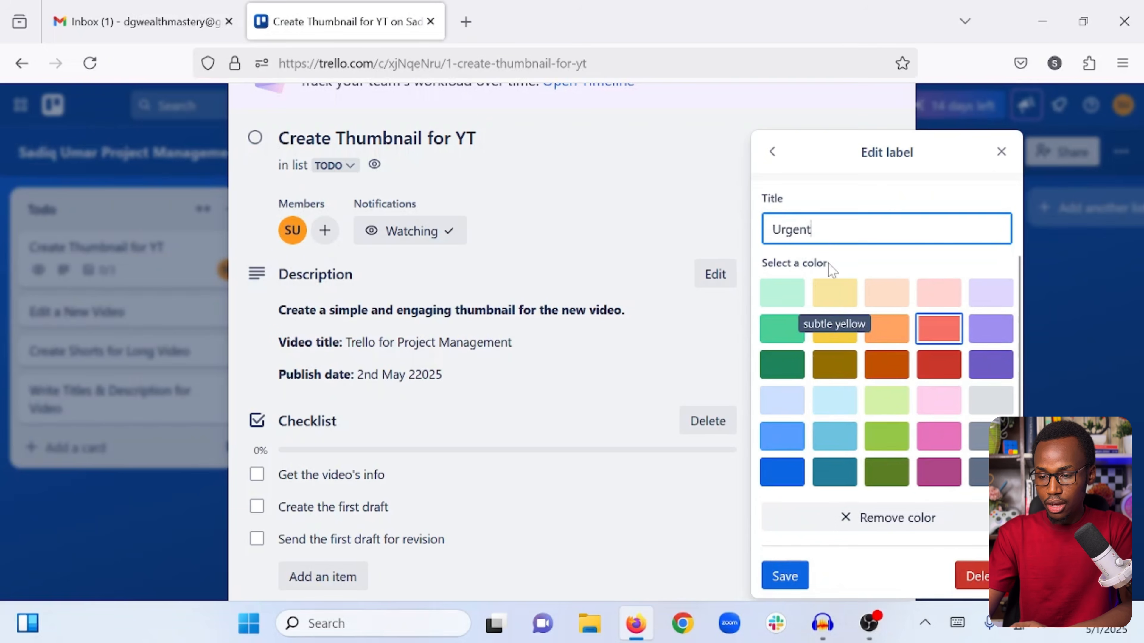
{"action": "left_click", "coordinate": [887, 198]}
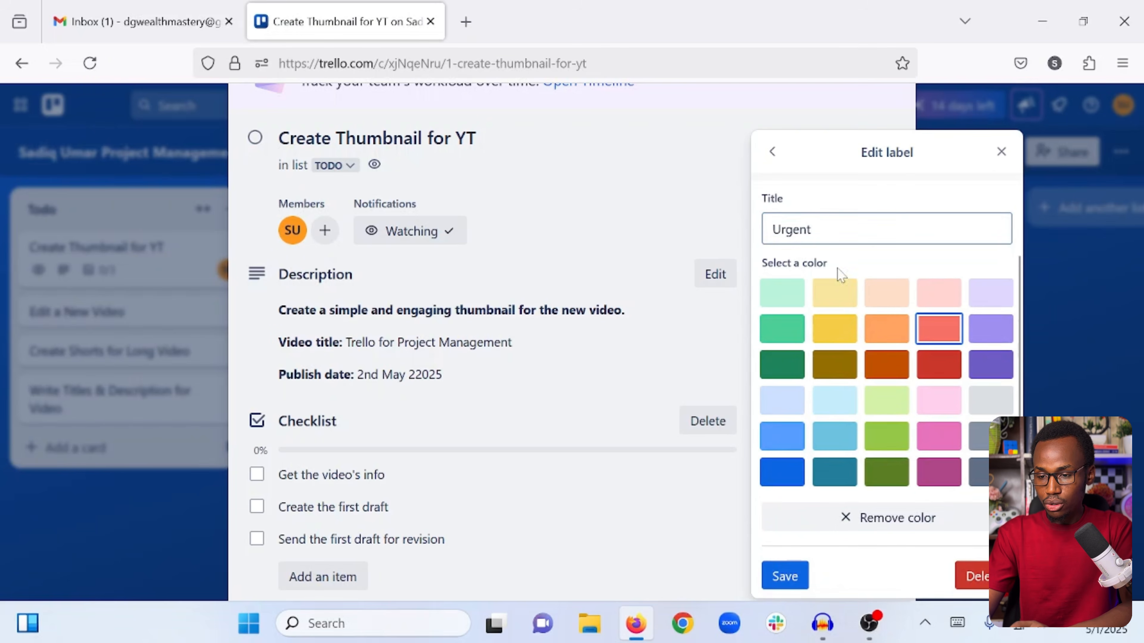
{"action": "left_click", "coordinate": [784, 576]}
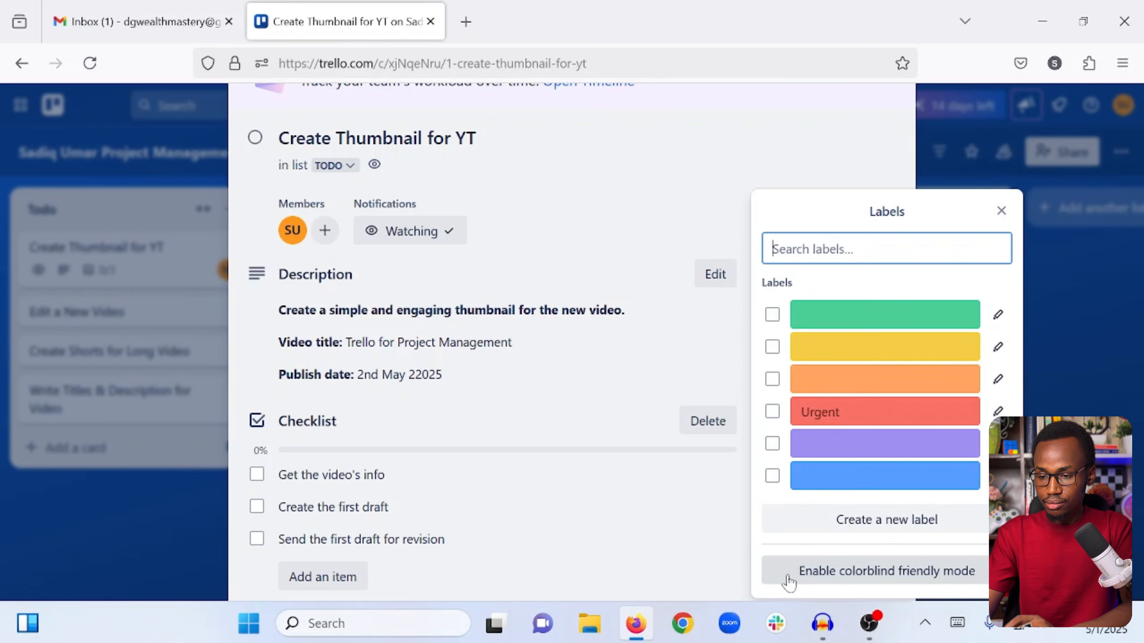
Step: Apply the red "Urgent" label to the "Create Thumbnail for YT" card and close the label list
{"action": "left_click", "coordinate": [775, 408]}
{"action": "left_click", "coordinate": [686, 223]}
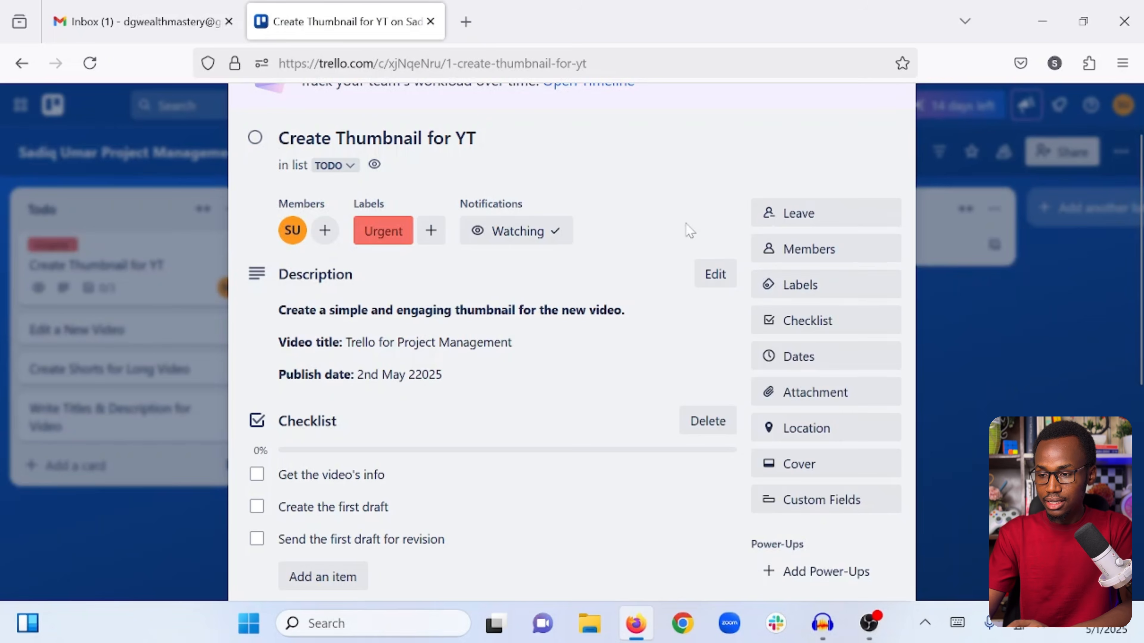
{"action": "scroll", "coordinate": [686, 222], "scroll_direction": "up", "scroll_amount": 2}
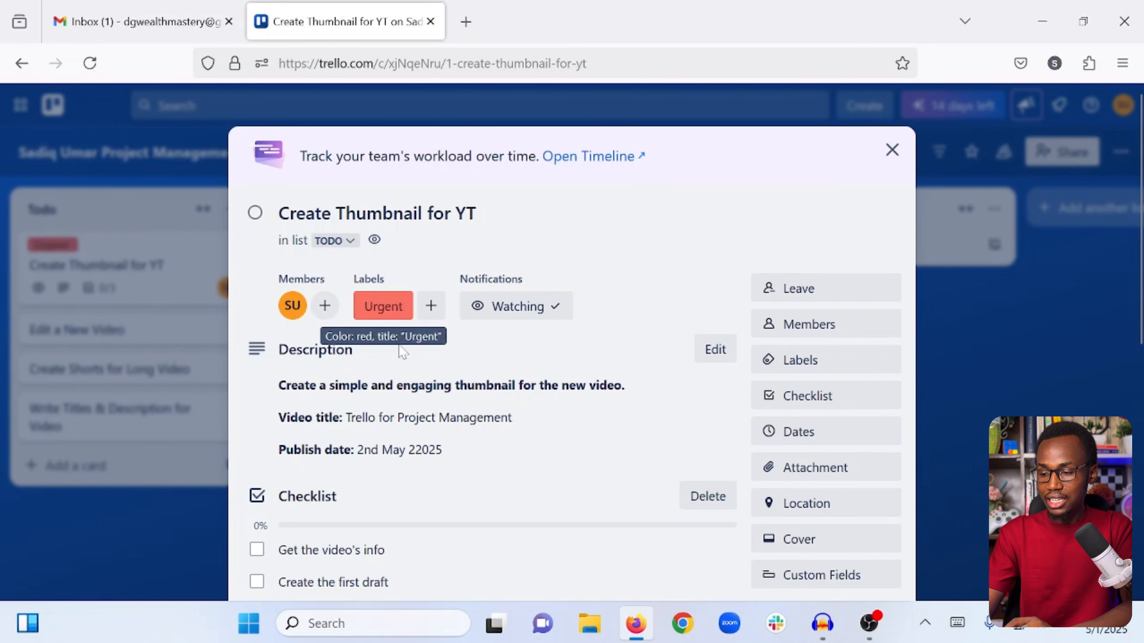
Step: Choose May 2, 2025 as the due date for the "Create Thumbnail for YT" card
{"action": "scroll", "coordinate": [692, 368], "scroll_direction": "down", "scroll_amount": 1}
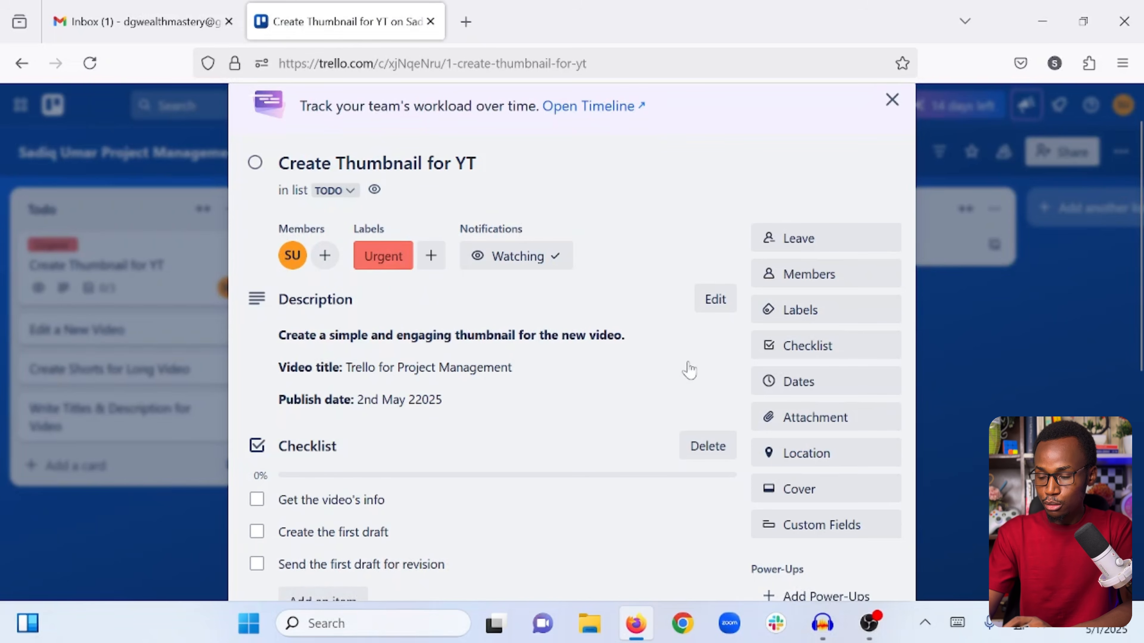
{"action": "scroll", "coordinate": [689, 370], "scroll_direction": "down", "scroll_amount": 1}
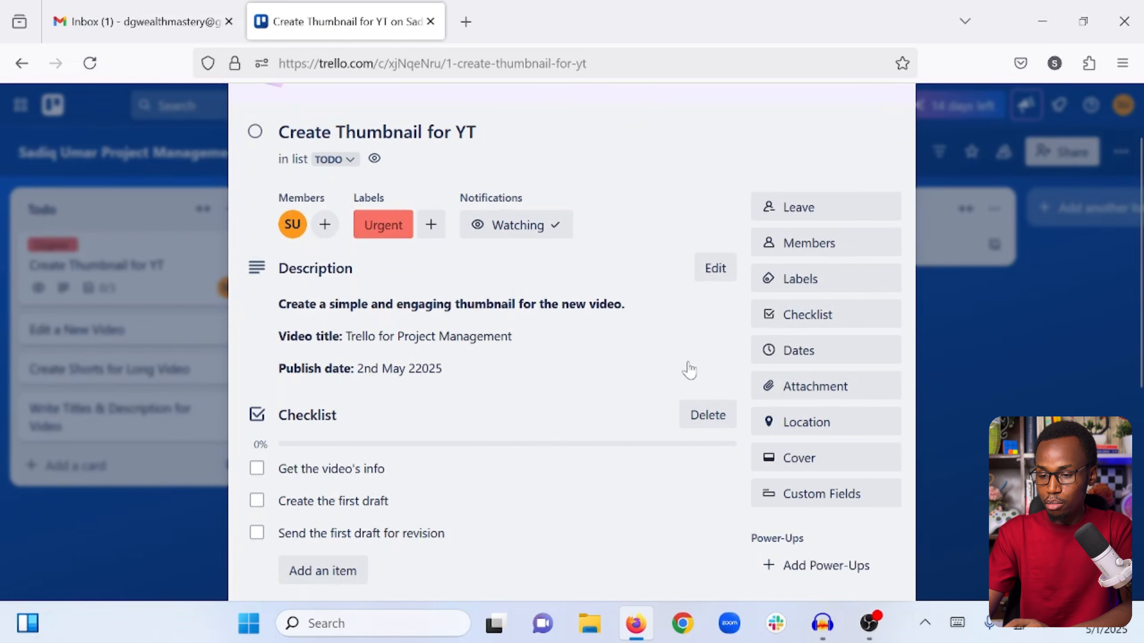
{"action": "left_click", "coordinate": [781, 348]}
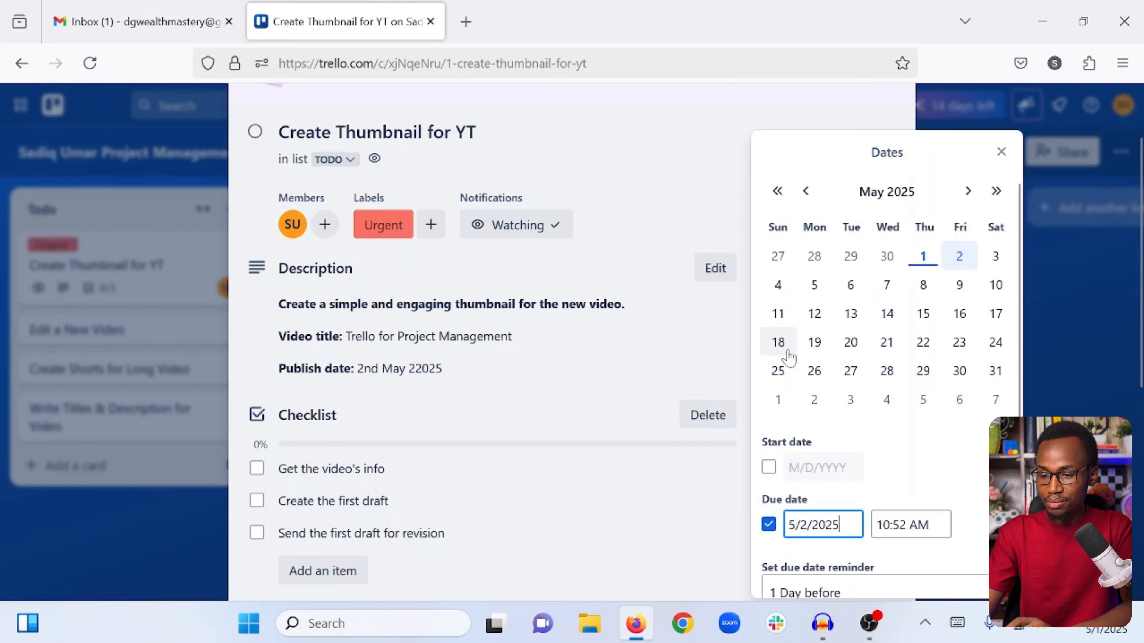
{"action": "left_click", "coordinate": [959, 257]}
{"action": "scroll", "coordinate": [866, 484], "scroll_direction": "down", "scroll_amount": 2}
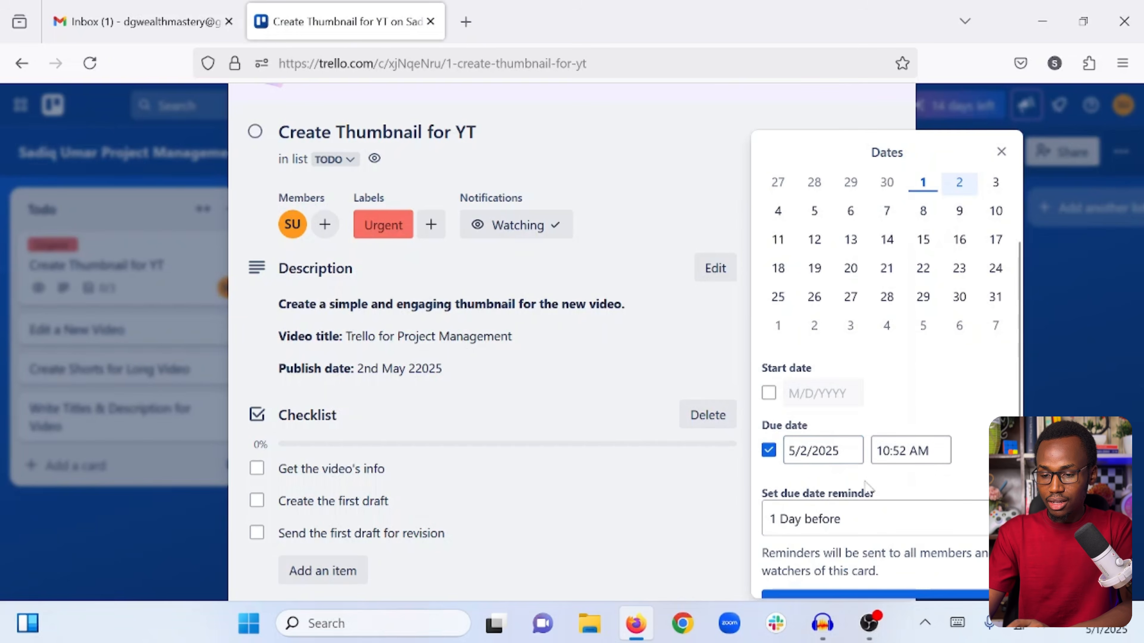
Step: Set the due time of the card to 11:00 AM
{"action": "left_click", "coordinate": [890, 450]}
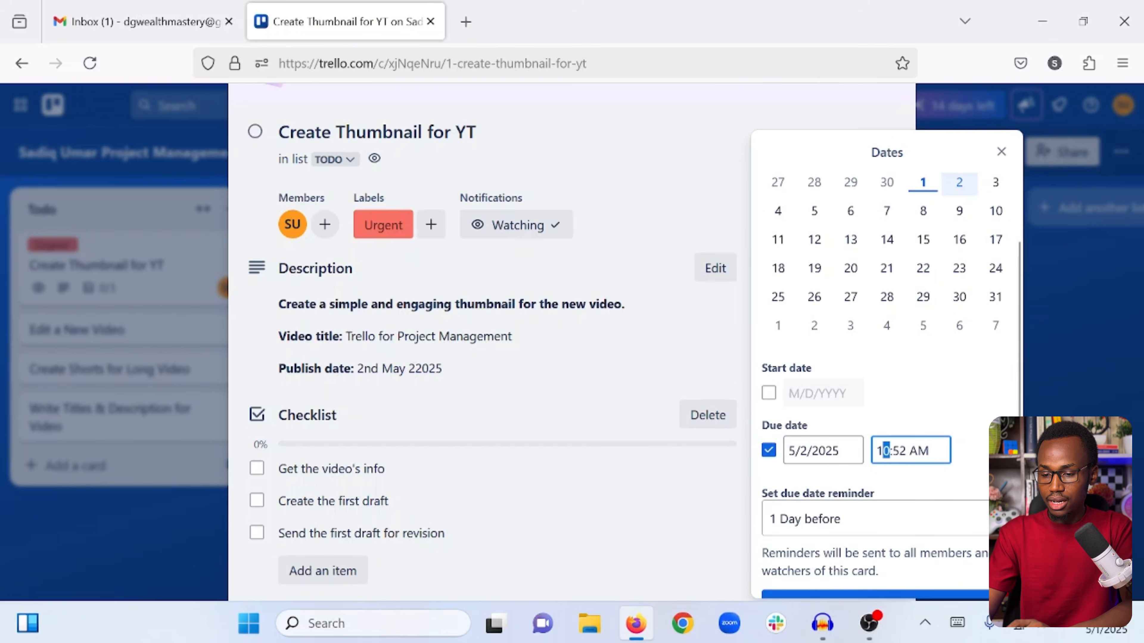
{"action": "type", "text": "1"}
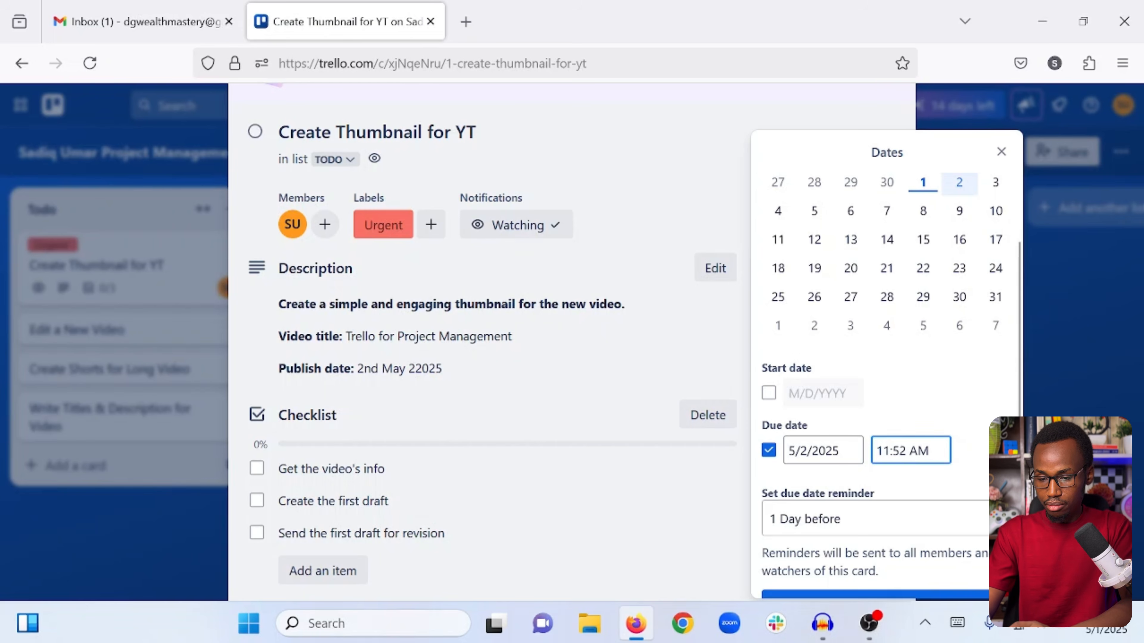
{"action": "type", "text": "00"}
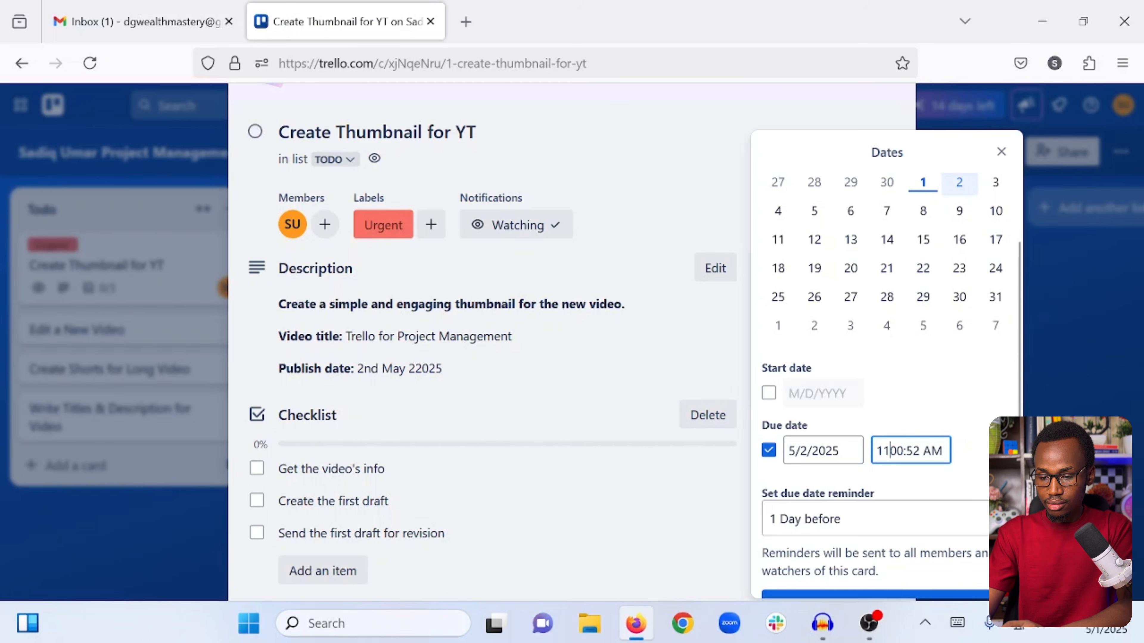
{"action": "key", "text": "BackSpace"}
{"action": "key", "text": "BackSpace"}
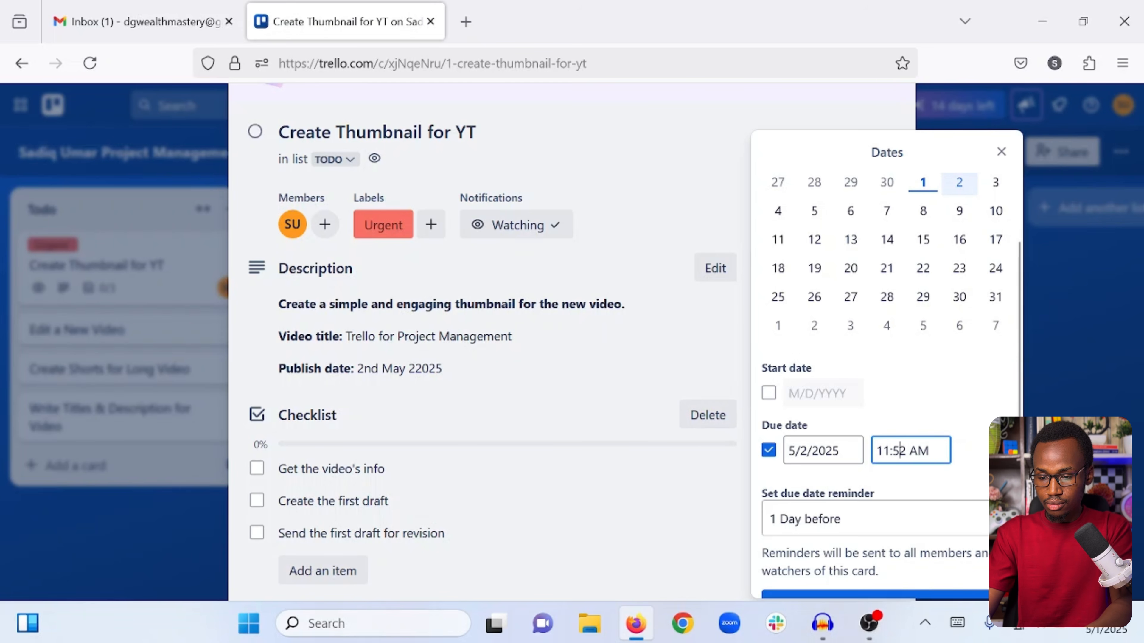
{"action": "key", "text": "BackSpace"}
{"action": "key", "text": "BackSpace"}
{"action": "type", "text": "00"}
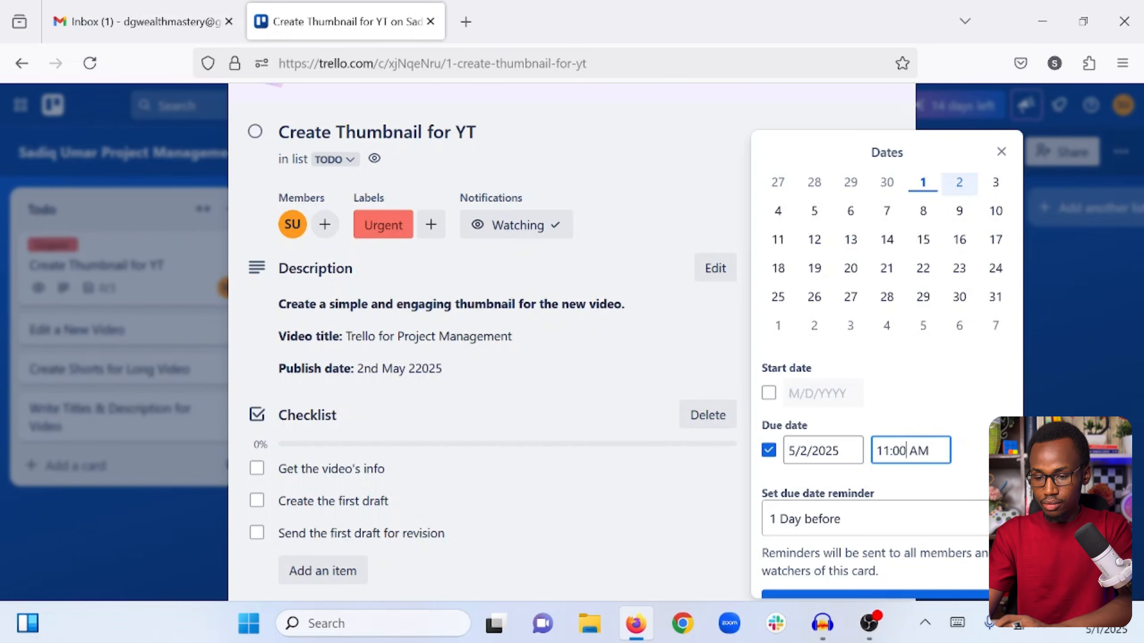
{"action": "left_click", "coordinate": [975, 473]}
Step: Set the due date reminder to 1 Hour before, save the dates and close the card
{"action": "scroll", "coordinate": [944, 450], "scroll_direction": "down", "scroll_amount": 2}
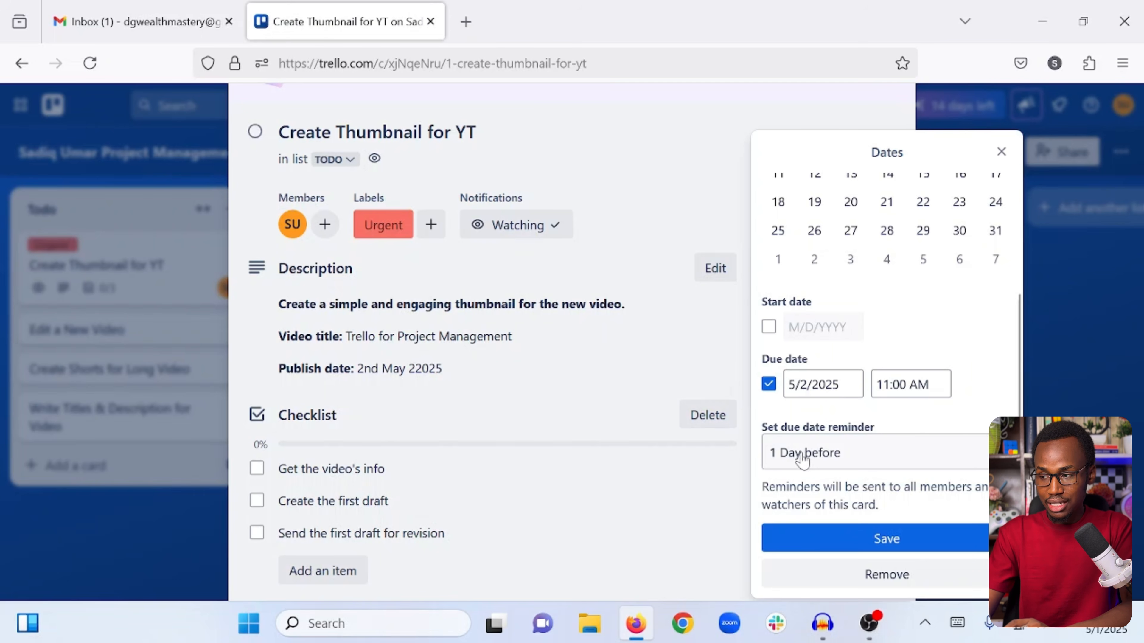
{"action": "left_click", "coordinate": [826, 460]}
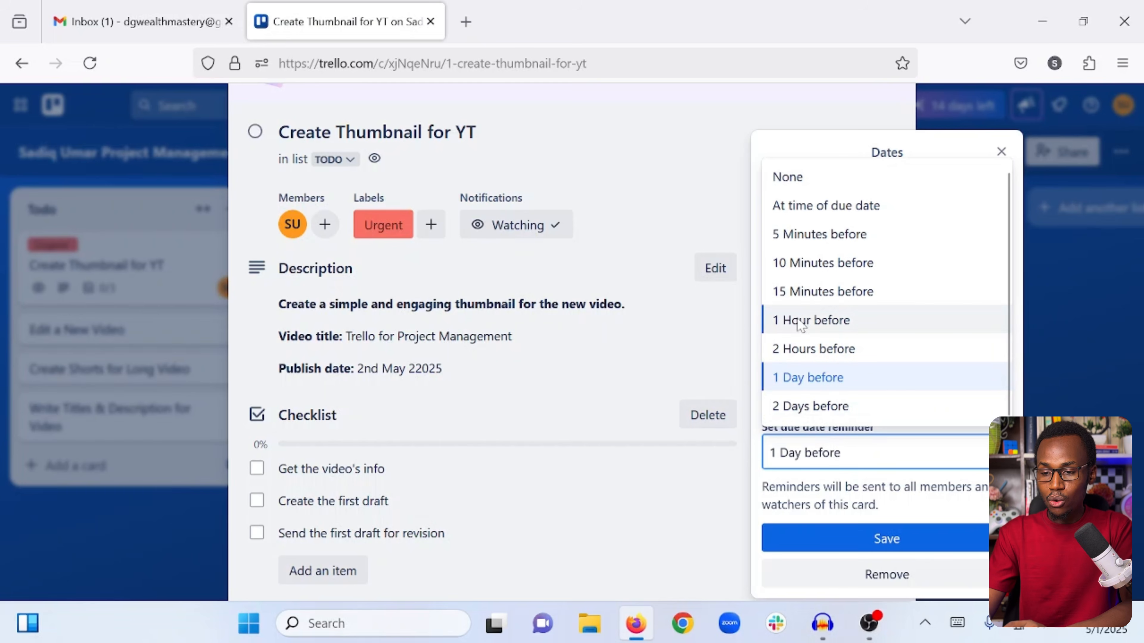
{"action": "left_click", "coordinate": [833, 320]}
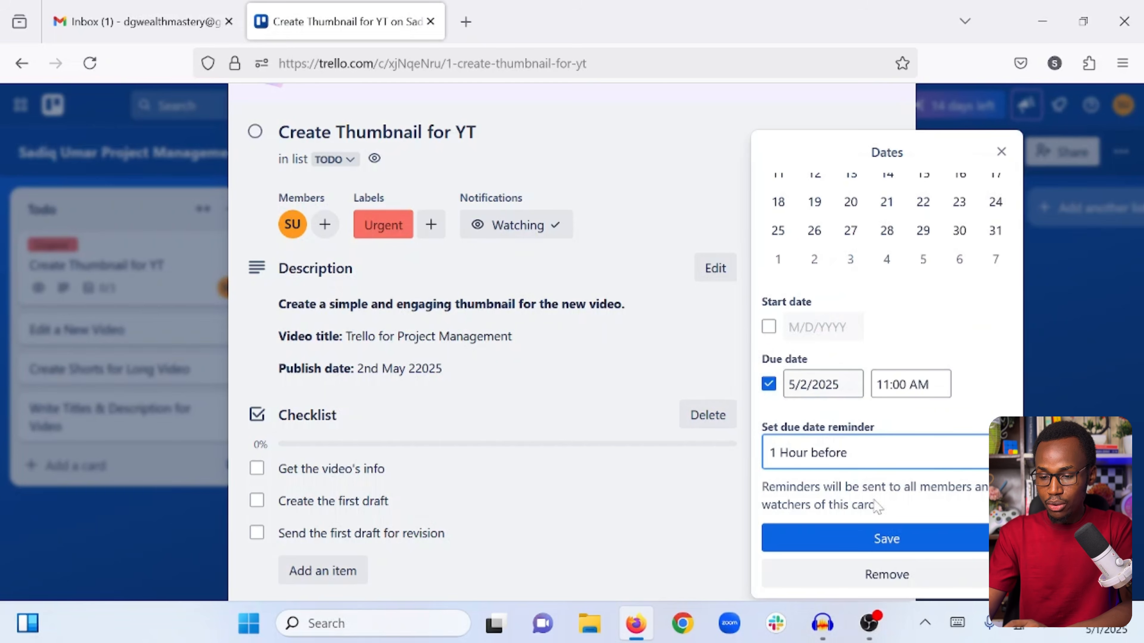
{"action": "left_click", "coordinate": [850, 540]}
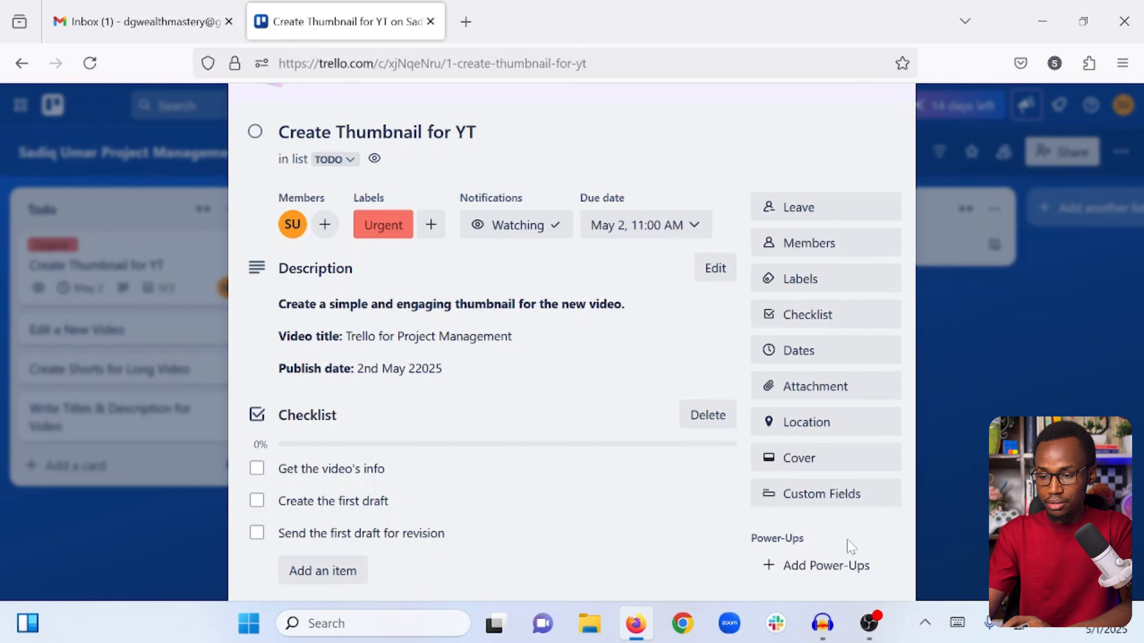
{"action": "scroll", "coordinate": [628, 367], "scroll_direction": "up", "scroll_amount": 2}
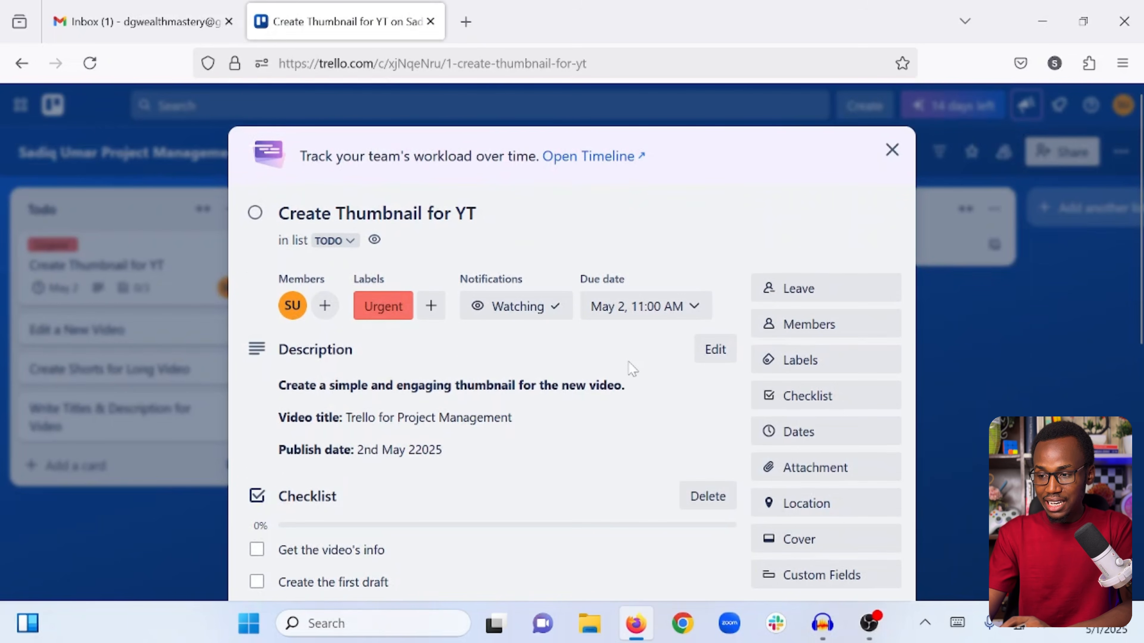
{"action": "left_click", "coordinate": [892, 150]}
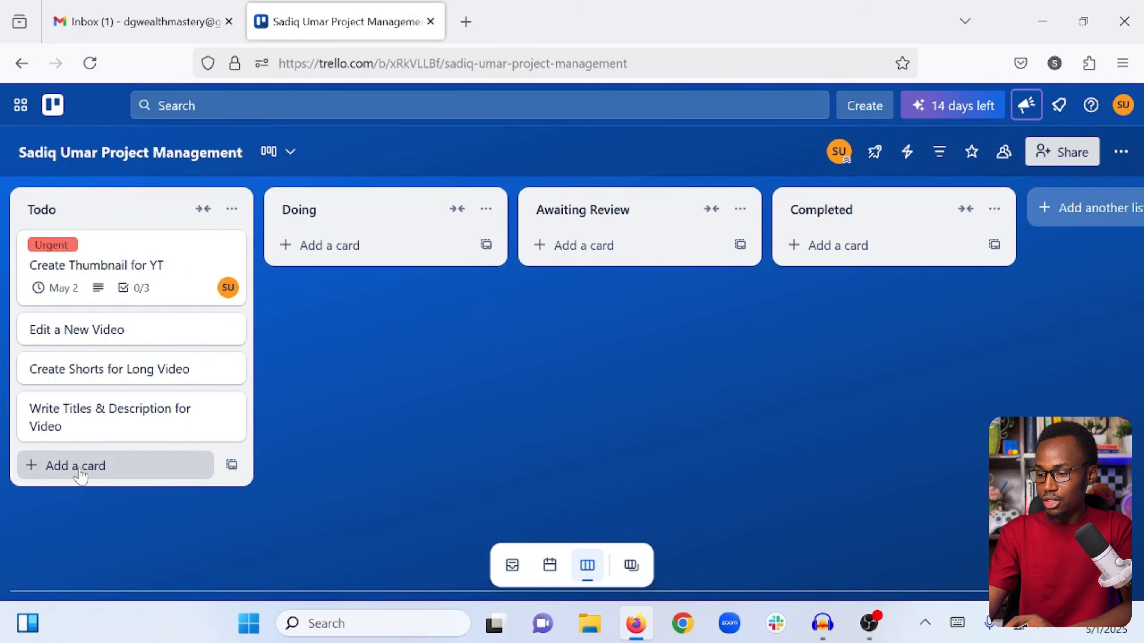
Step: Add a card titled "Record a New Video" to the Todo list and finish card entry
{"action": "left_click", "coordinate": [104, 465]}
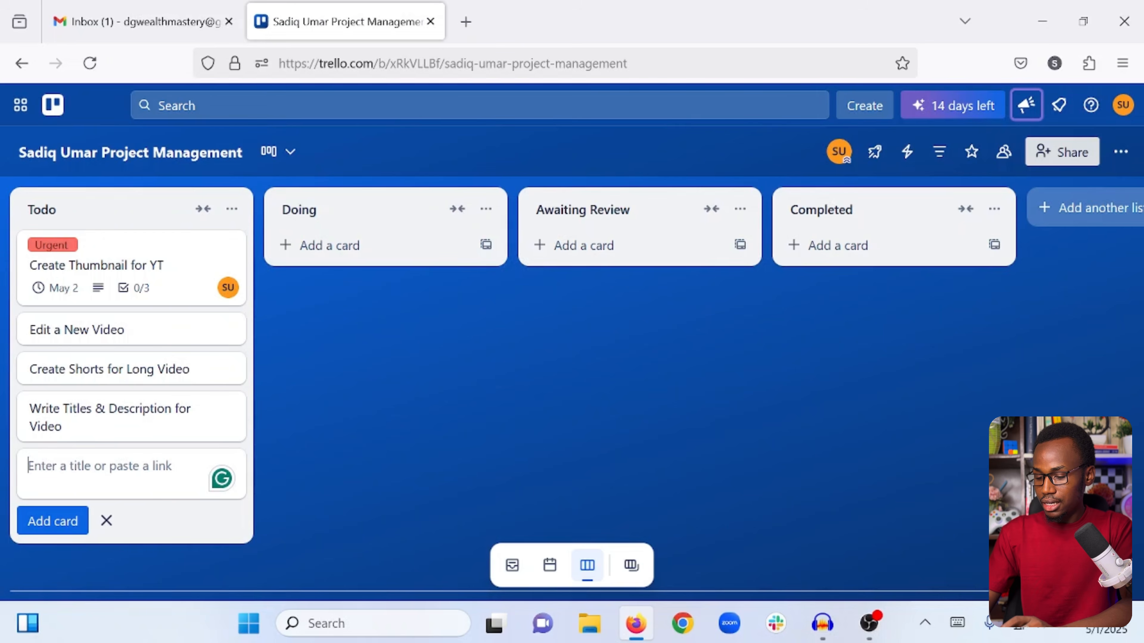
{"action": "type", "text": "Recird"}
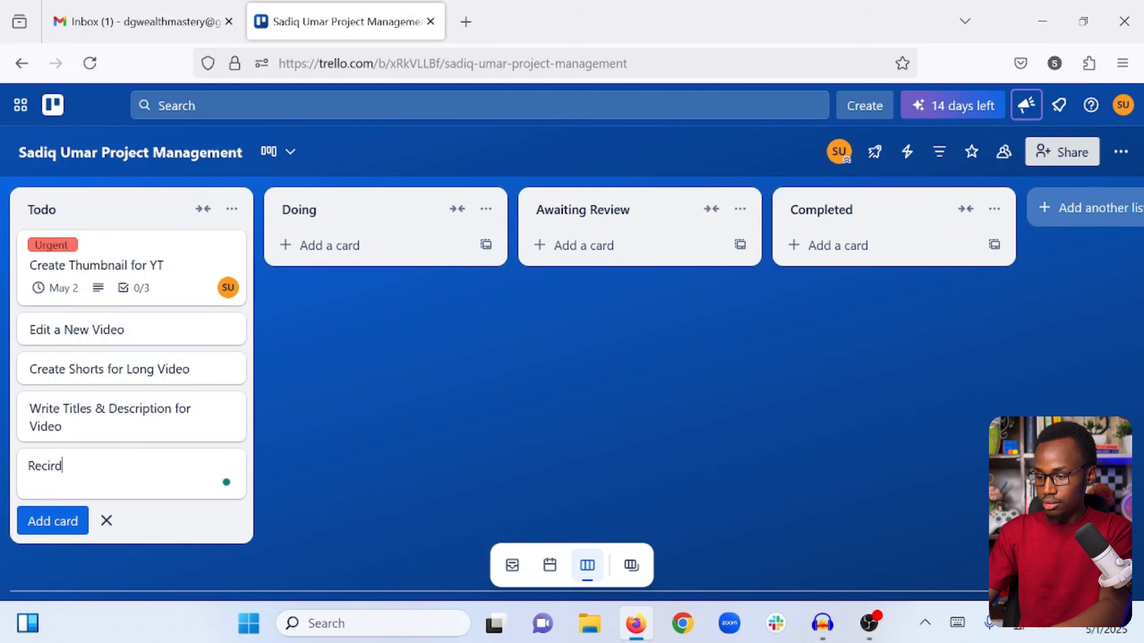
{"action": "key", "text": "BackSpace"}
{"action": "key", "text": "BackSpace"}
{"action": "key", "text": "BackSpace"}
{"action": "type", "text": "ord a"}
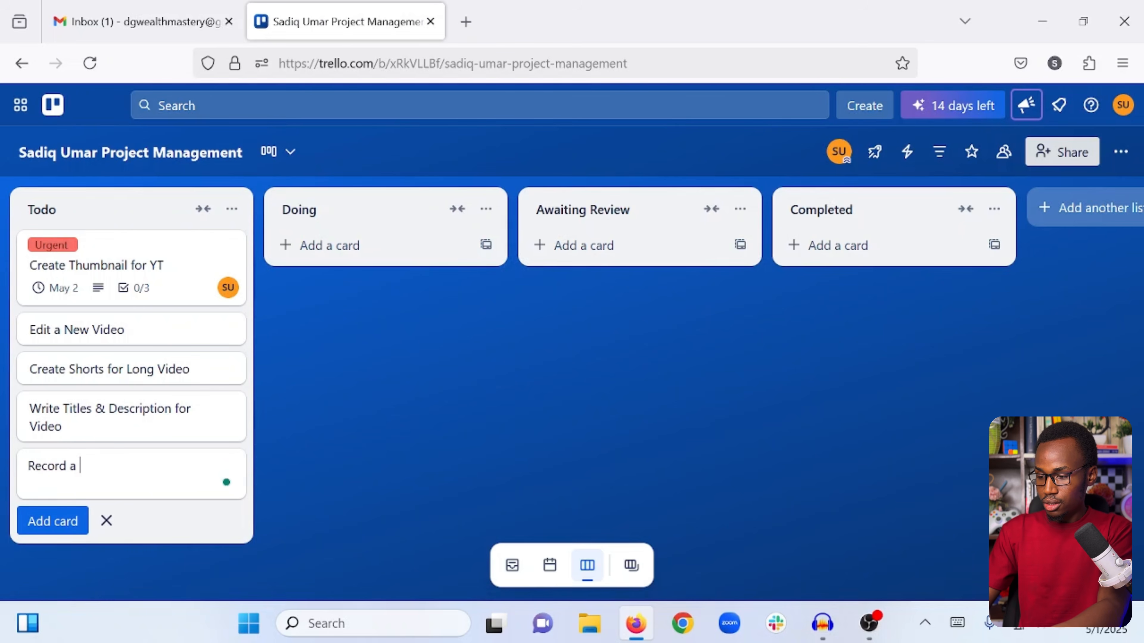
{"action": "type", "text": " New Video"}
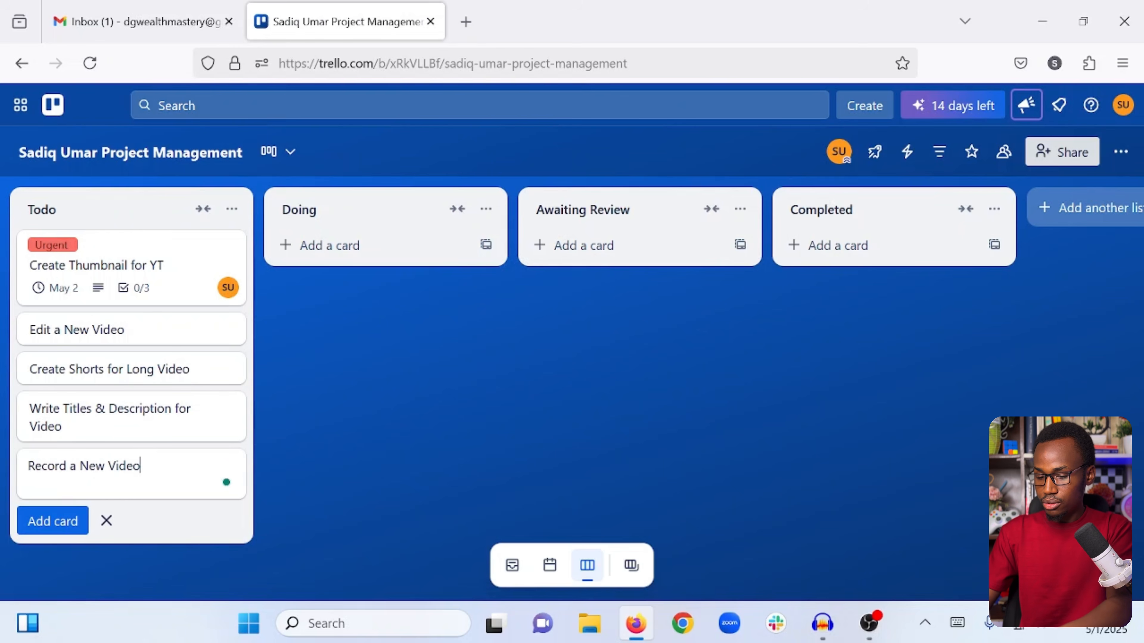
{"action": "key", "text": "Return"}
{"action": "key", "text": "Escape"}
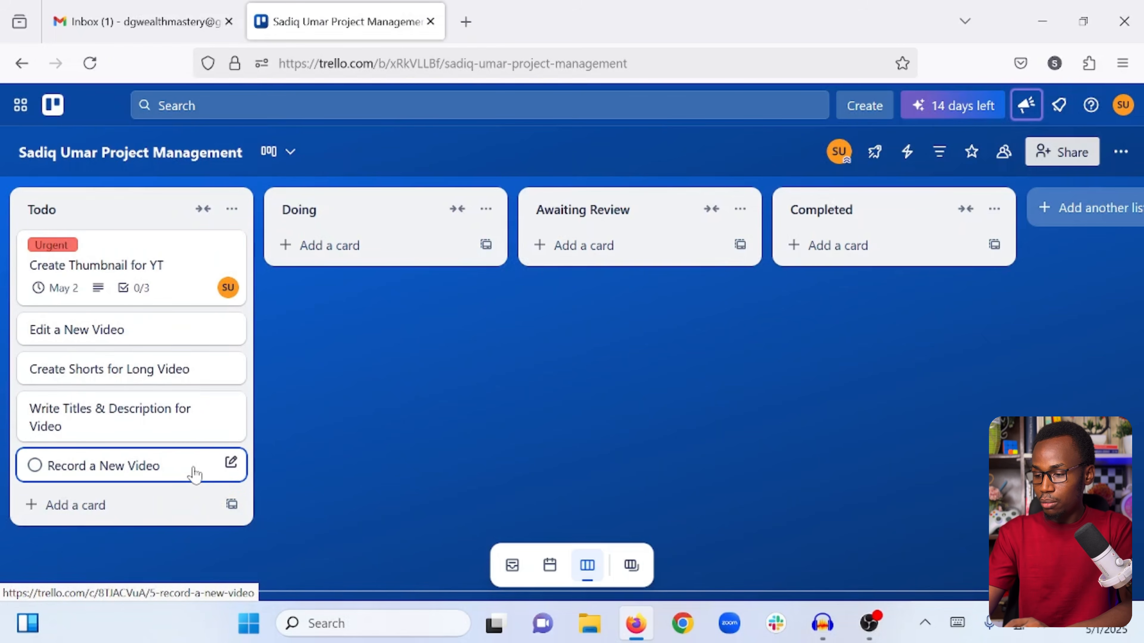
Step: Move the "Record a New Video" card to the head of Todo, on to Doing, and finally into Completed
{"action": "left_click_drag", "start_coordinate": [194, 473], "coordinate": [171, 253]}
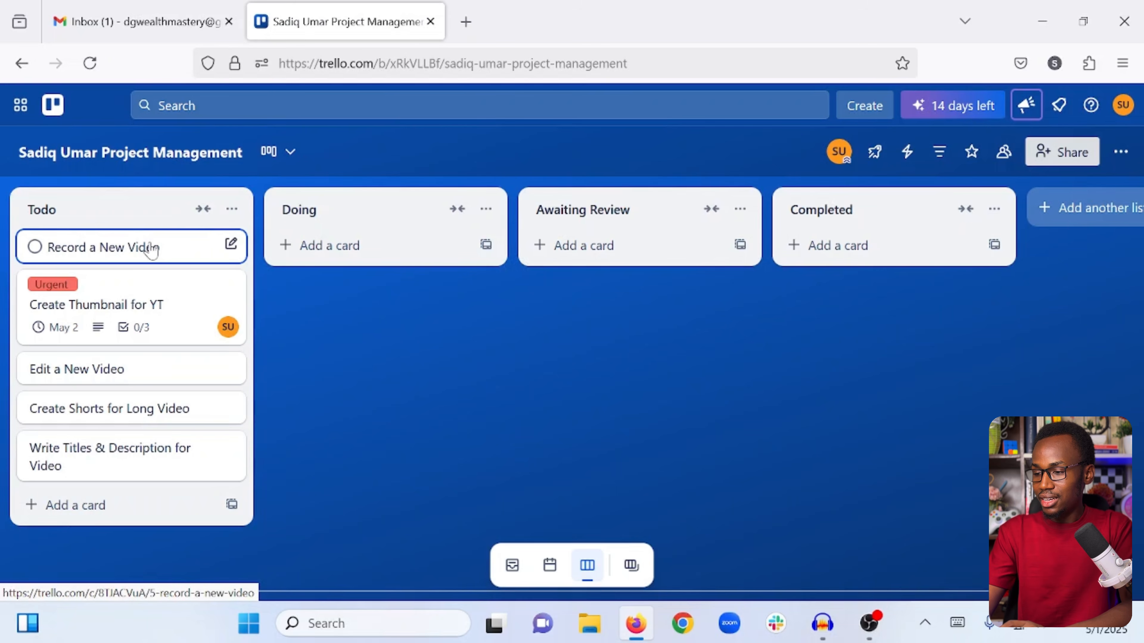
{"action": "left_click_drag", "start_coordinate": [173, 248], "coordinate": [365, 245]}
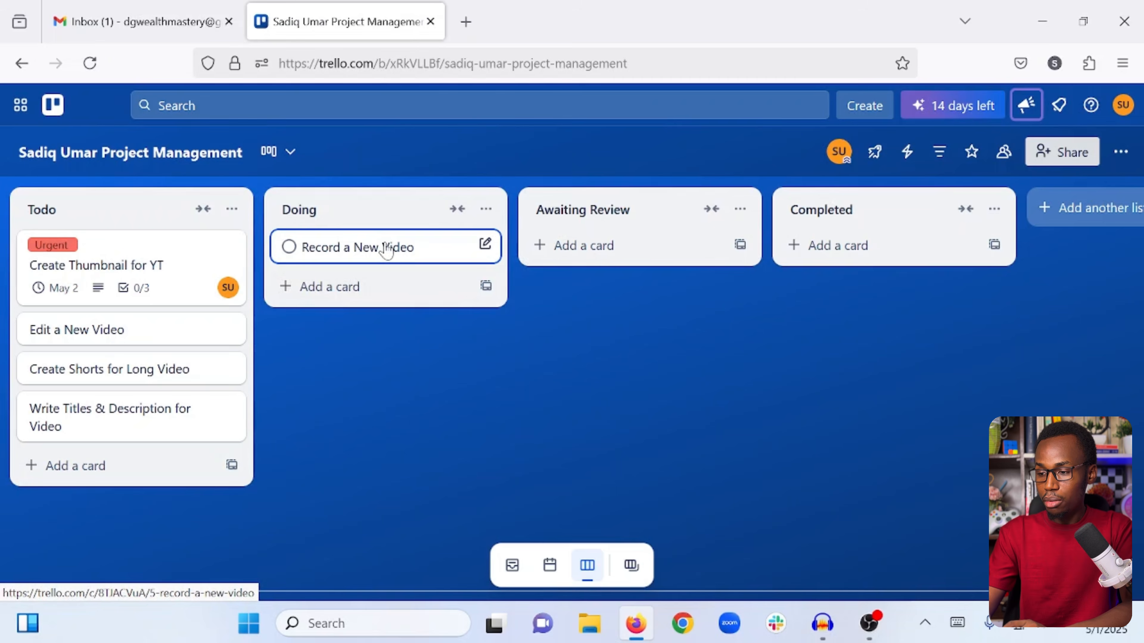
{"action": "left_click_drag", "start_coordinate": [386, 250], "coordinate": [894, 234]}
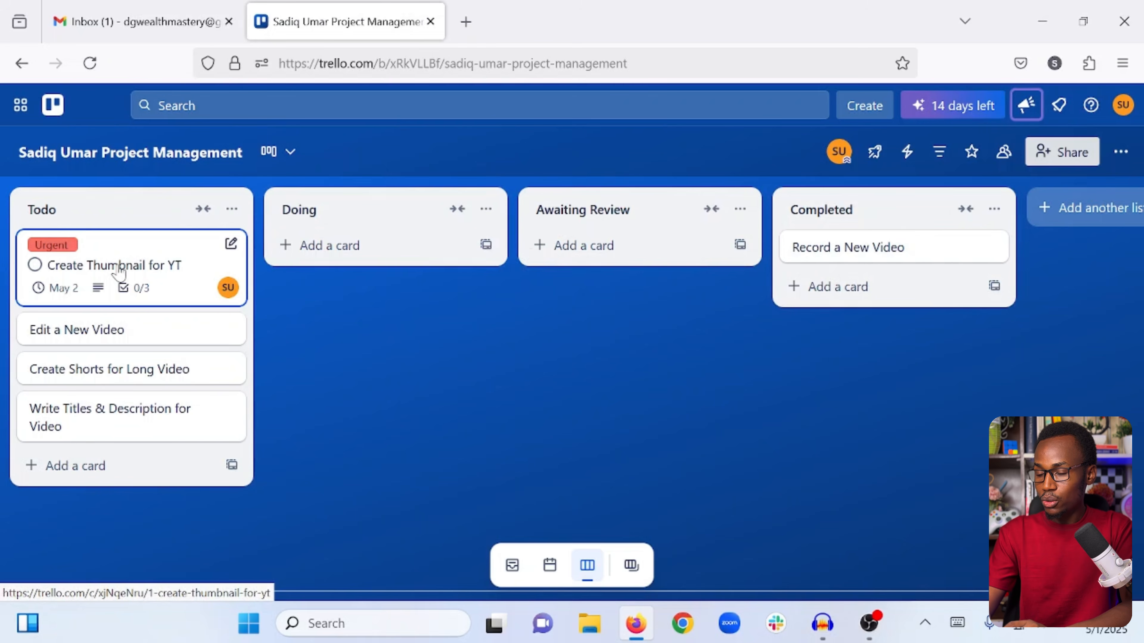
Step: Move the "Create Thumbnail for YT" card to Doing, check off all three of its checklist items and close it
{"action": "left_click_drag", "start_coordinate": [118, 271], "coordinate": [366, 233]}
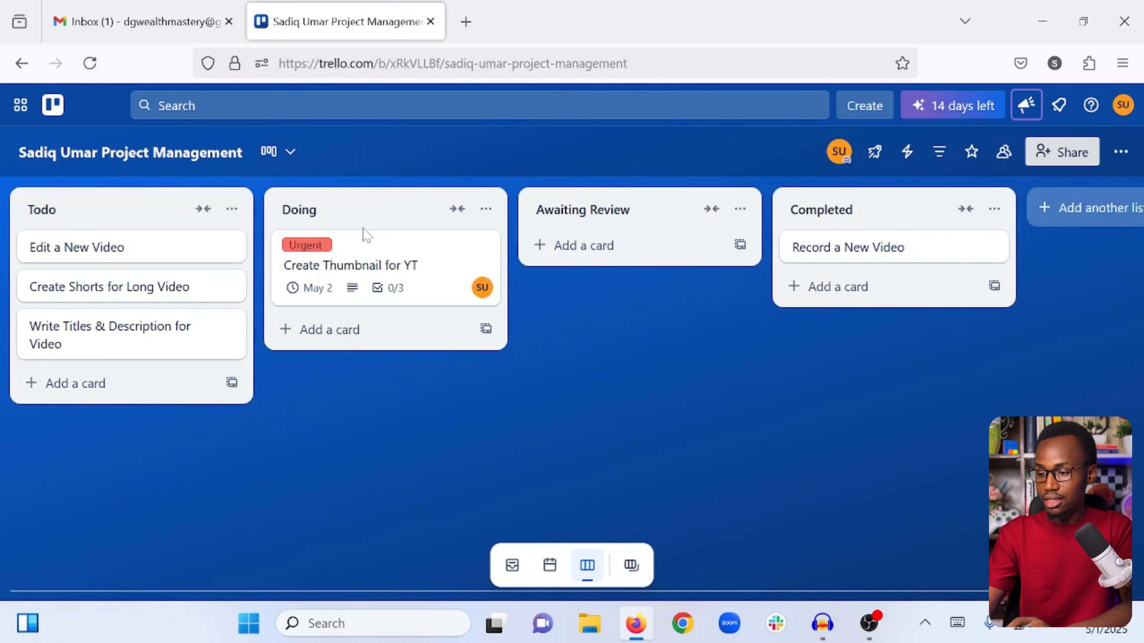
{"action": "left_click", "coordinate": [379, 267]}
{"action": "scroll", "coordinate": [359, 335], "scroll_direction": "down", "scroll_amount": 2}
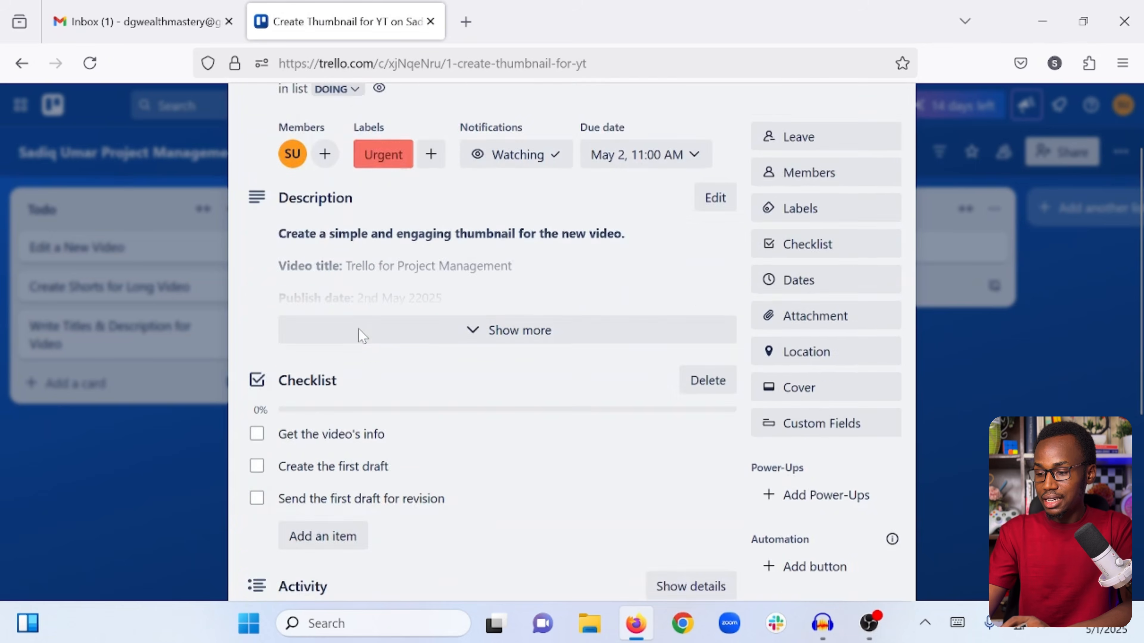
{"action": "left_click", "coordinate": [358, 332]}
{"action": "scroll", "coordinate": [358, 332], "scroll_direction": "down", "scroll_amount": 3}
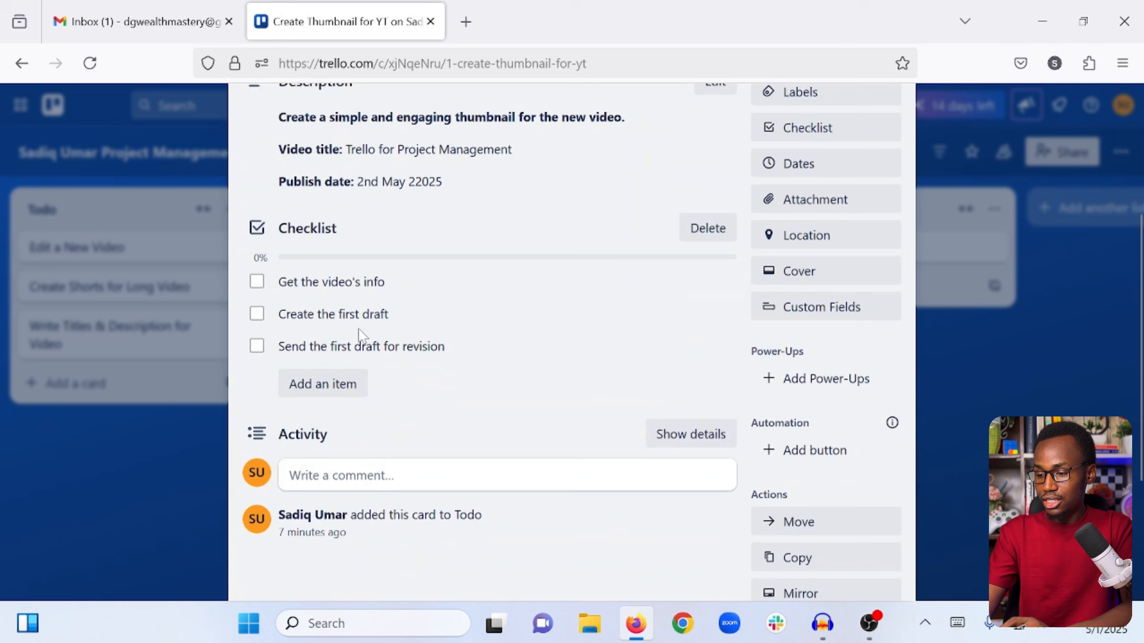
{"action": "left_click", "coordinate": [258, 279]}
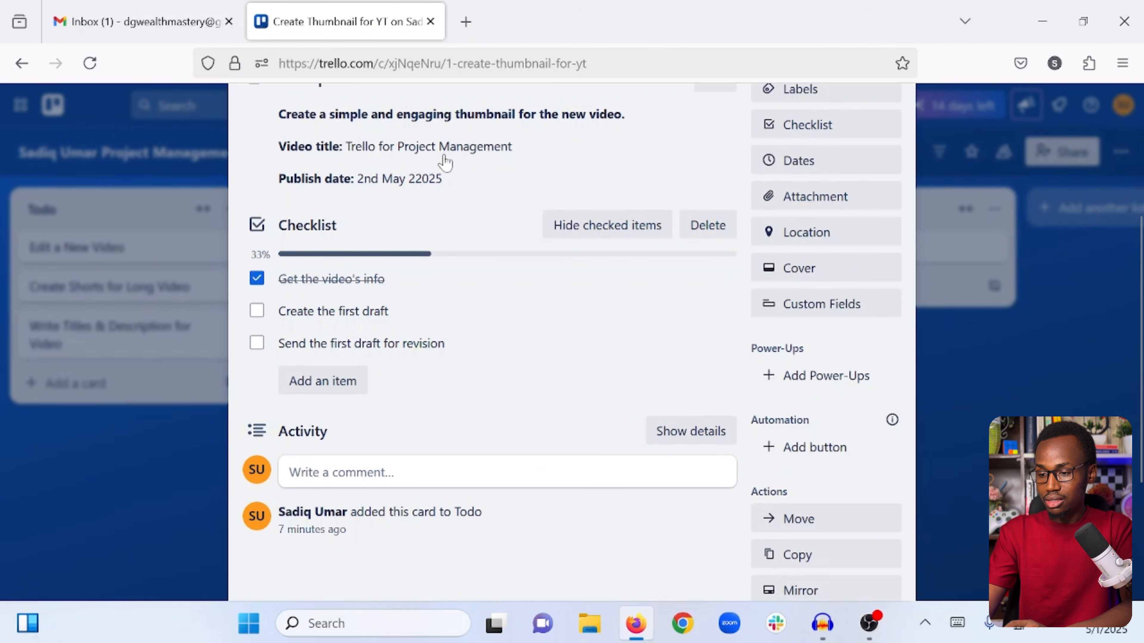
{"action": "left_click", "coordinate": [257, 312]}
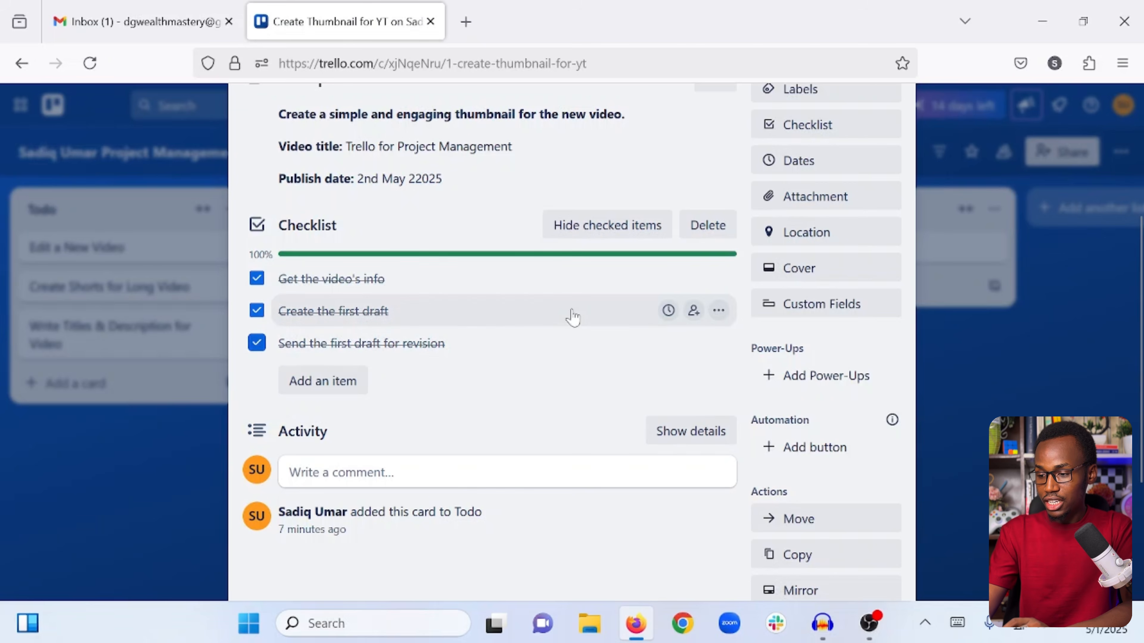
{"action": "scroll", "coordinate": [572, 316], "scroll_direction": "up", "scroll_amount": 5}
{"action": "left_click", "coordinate": [892, 155]}
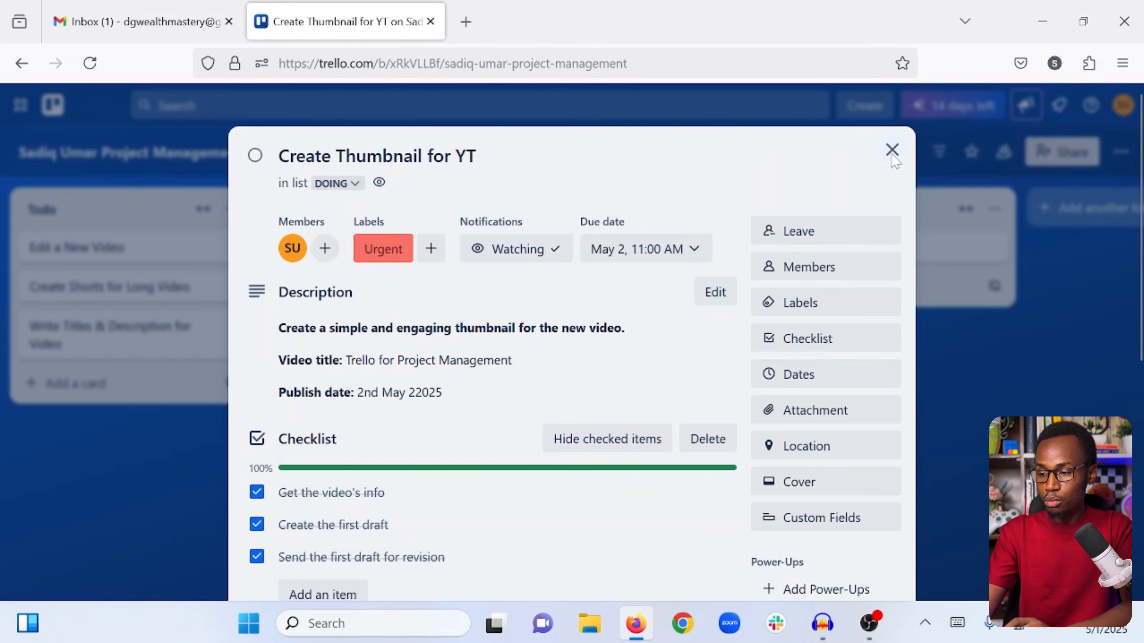
Step: Move the "Create Thumbnail for YT" card to Awaiting Review and open its member list
{"action": "left_click_drag", "start_coordinate": [427, 283], "coordinate": [630, 237]}
{"action": "left_click", "coordinate": [702, 283]}
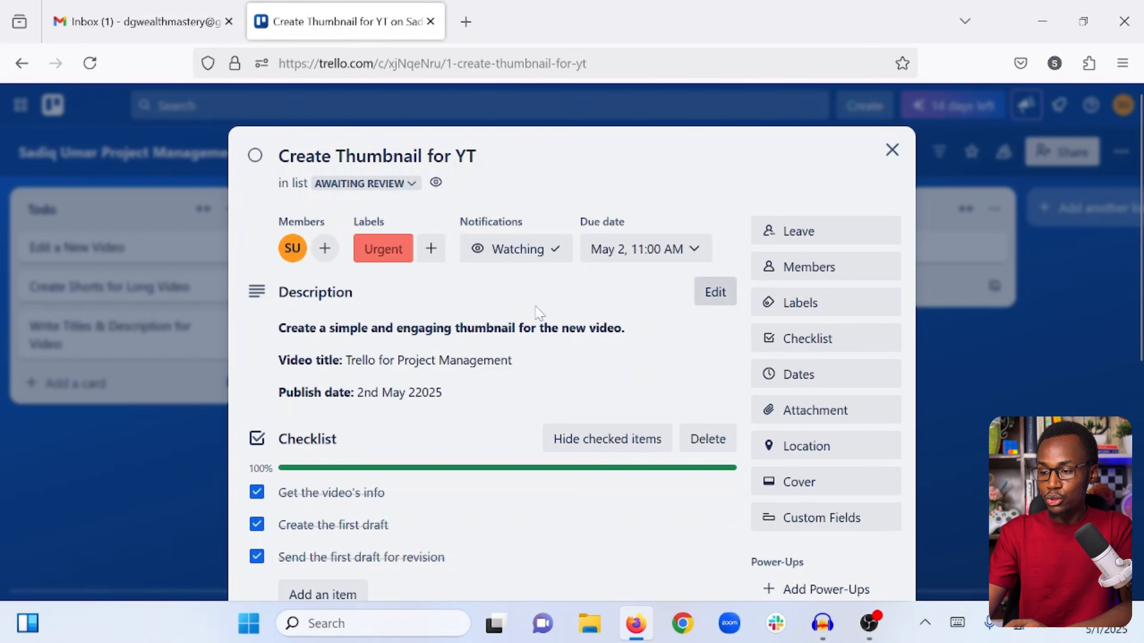
{"action": "left_click", "coordinate": [324, 248]}
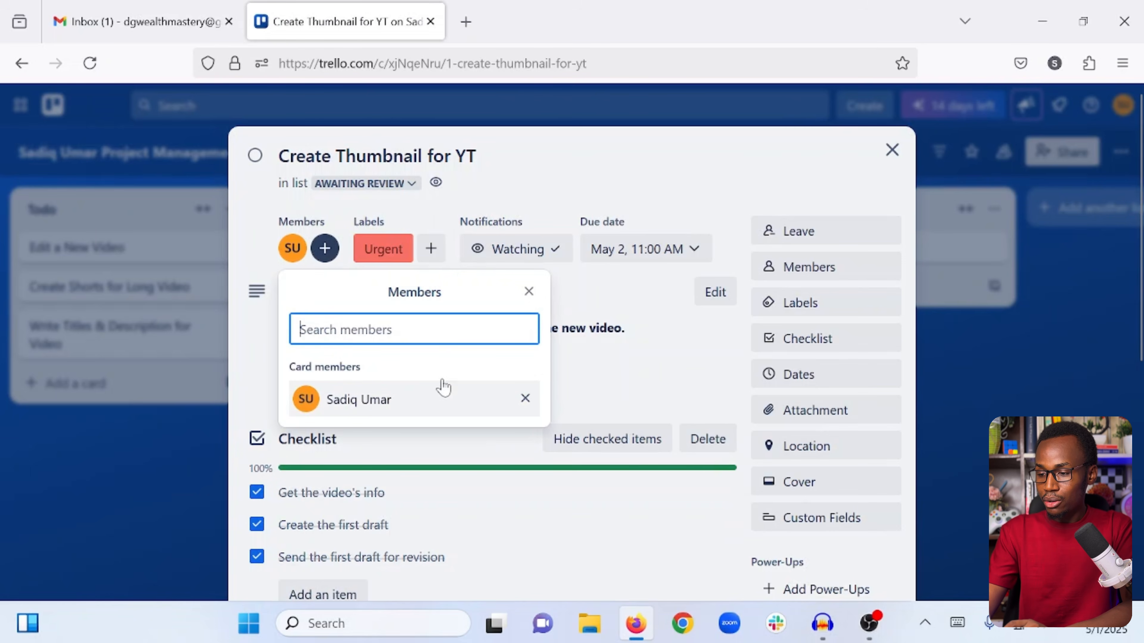
{"action": "left_click", "coordinate": [671, 356]}
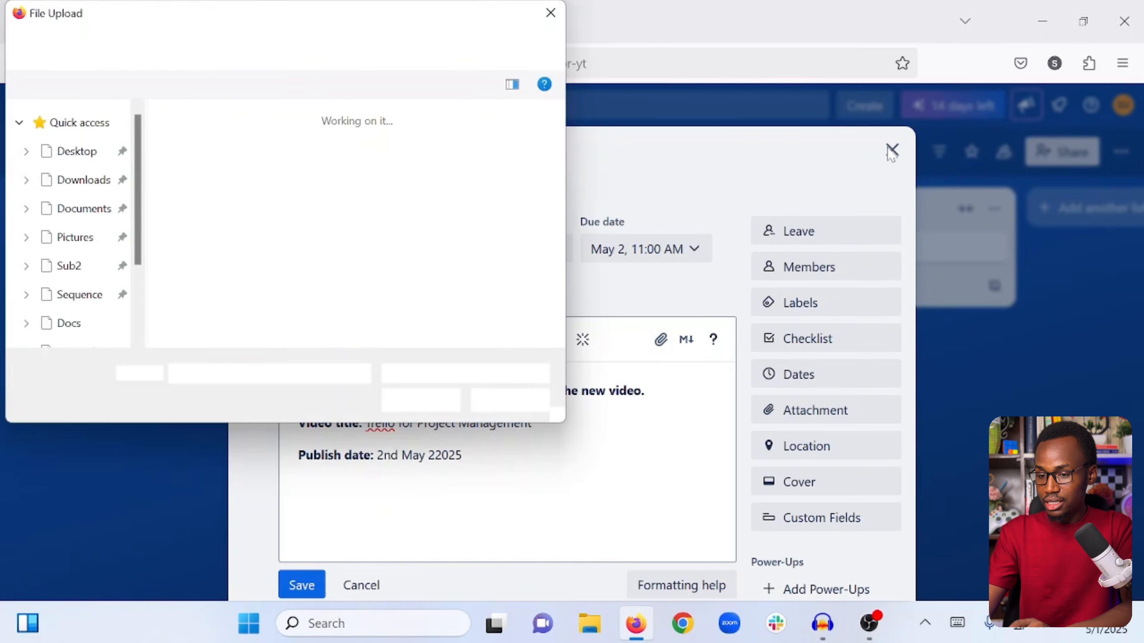
{"action": "left_click", "coordinate": [510, 400]}
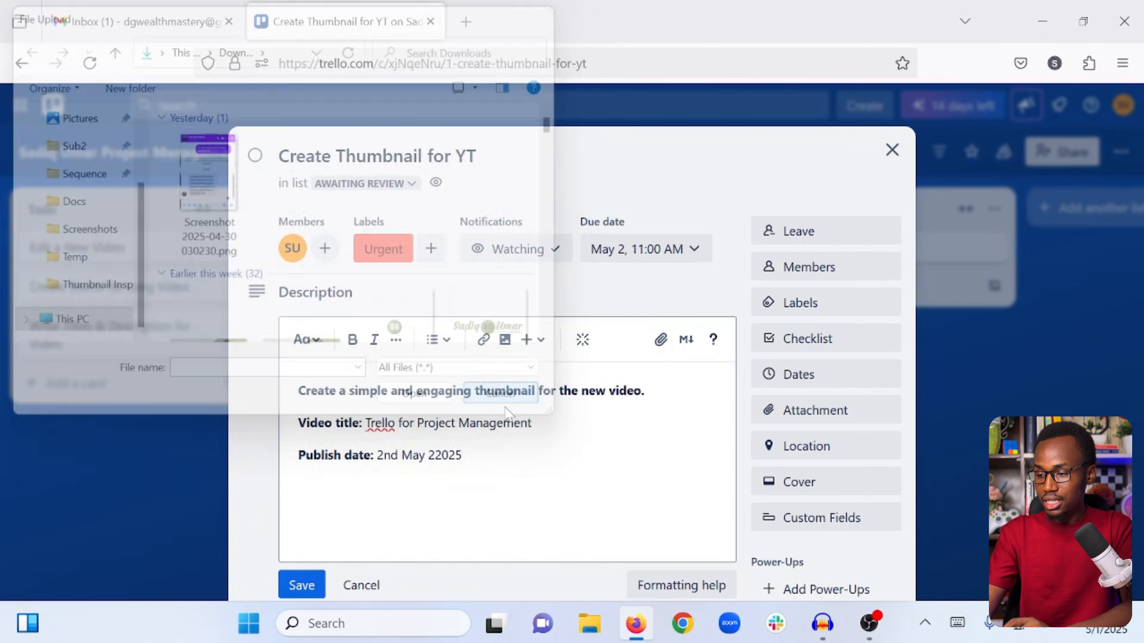
{"action": "left_click", "coordinate": [302, 584]}
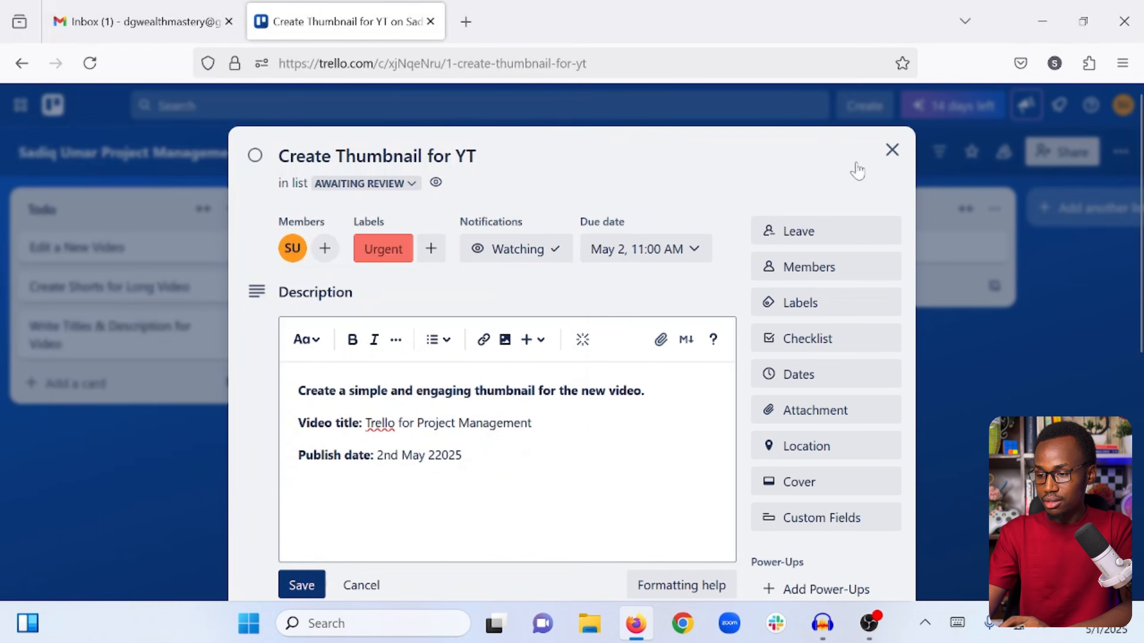
Step: Close the "Create Thumbnail for YT" card and move it to the beginning of the Completed list
{"action": "left_click", "coordinate": [892, 150]}
{"action": "left_click_drag", "start_coordinate": [610, 265], "coordinate": [868, 266]}
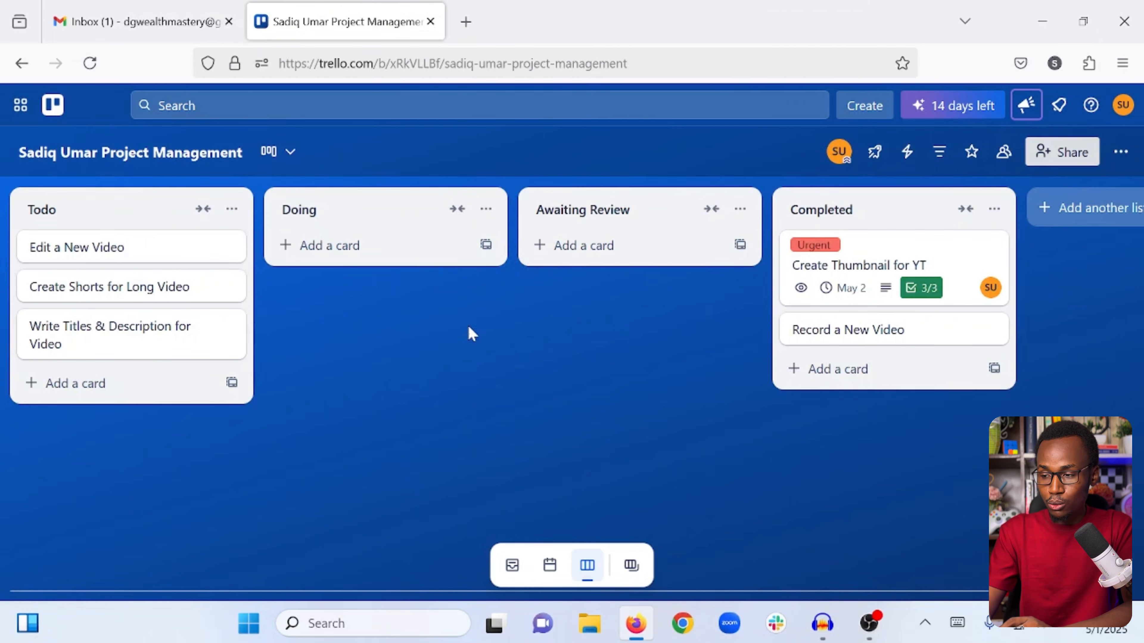
Step: Open the board's sharing options to view the invitation, link and member settings, and close them
{"action": "left_click", "coordinate": [1060, 153]}
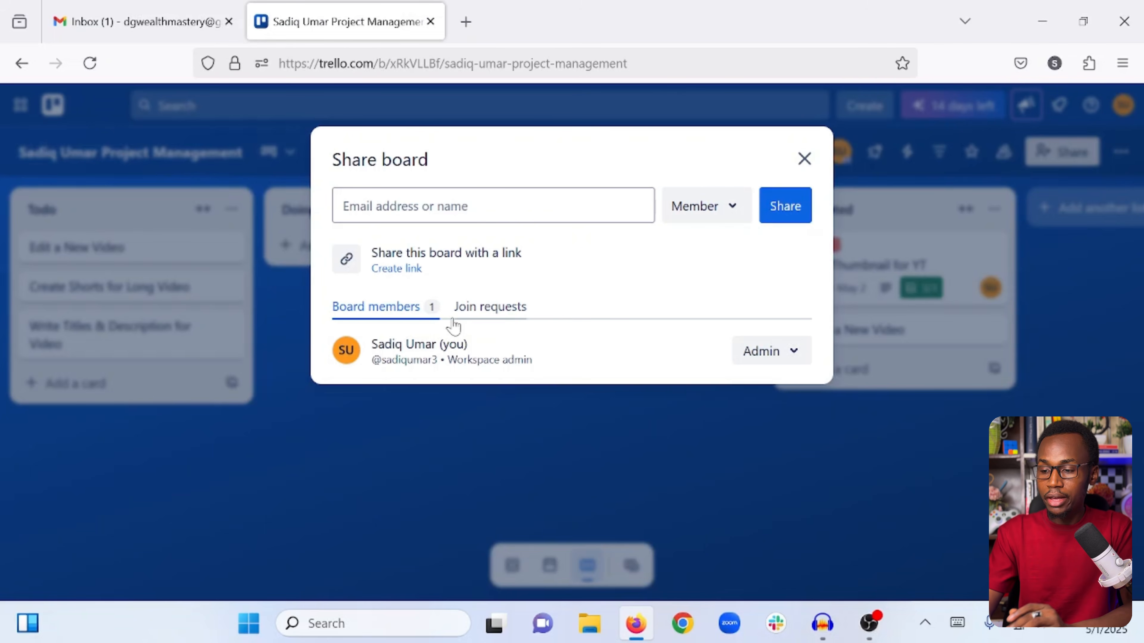
{"action": "left_click", "coordinate": [804, 160]}
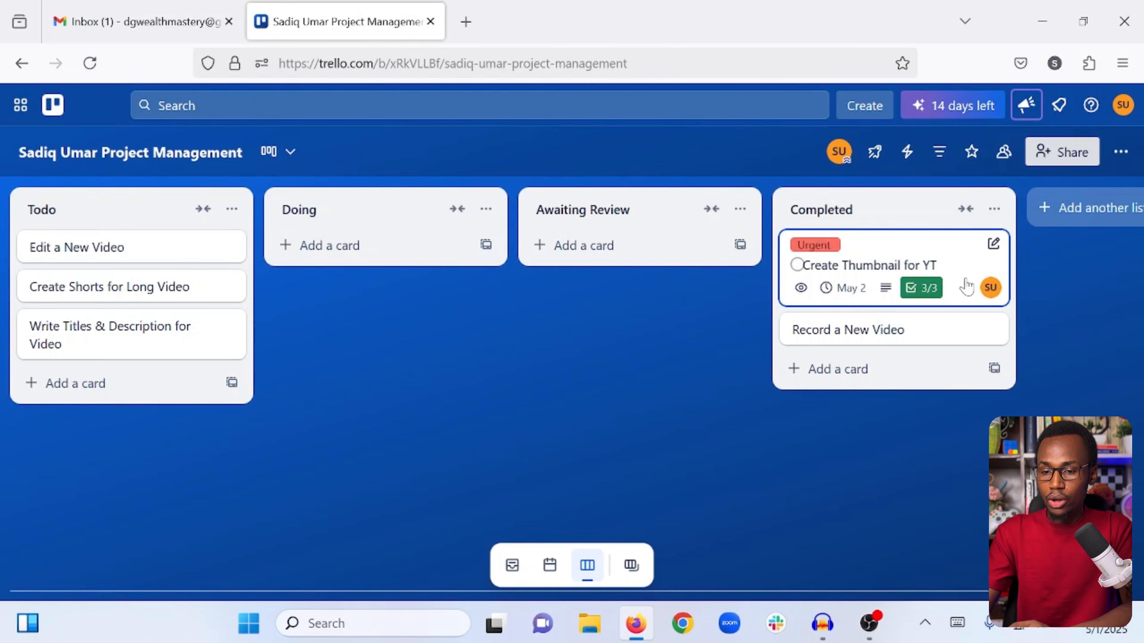
Step: Add three lists named Monday, Wednesday and Friday after the Completed list
{"action": "scroll", "coordinate": [630, 318], "scroll_direction": "right", "scroll_amount": 3}
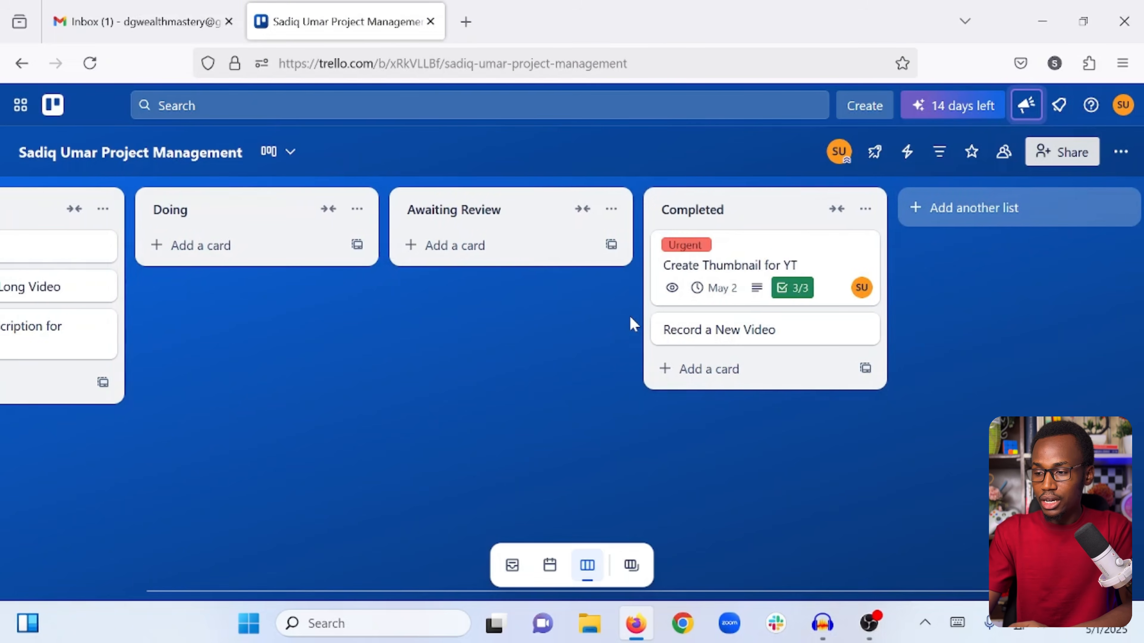
{"action": "left_click", "coordinate": [959, 215]}
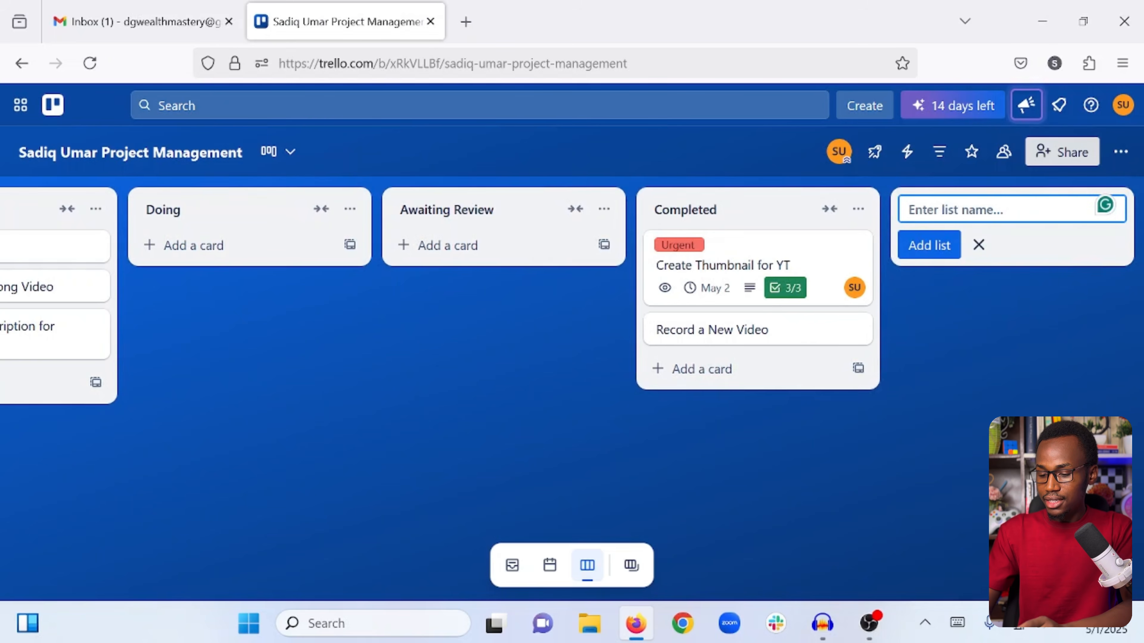
{"action": "type", "text": "Mod"}
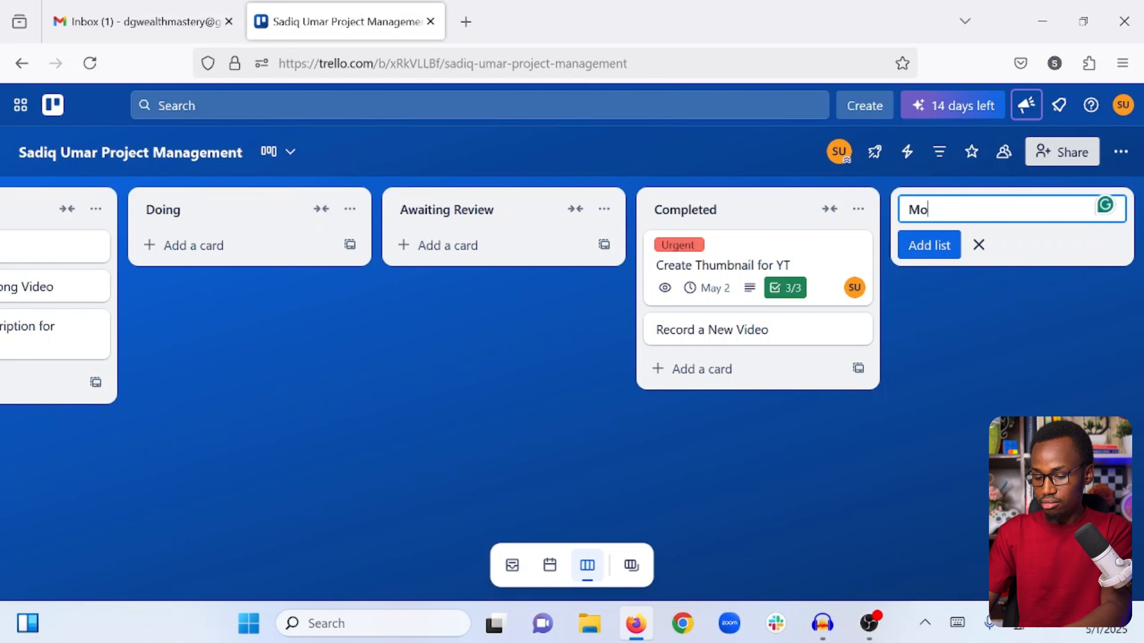
{"action": "key", "text": "Return"}
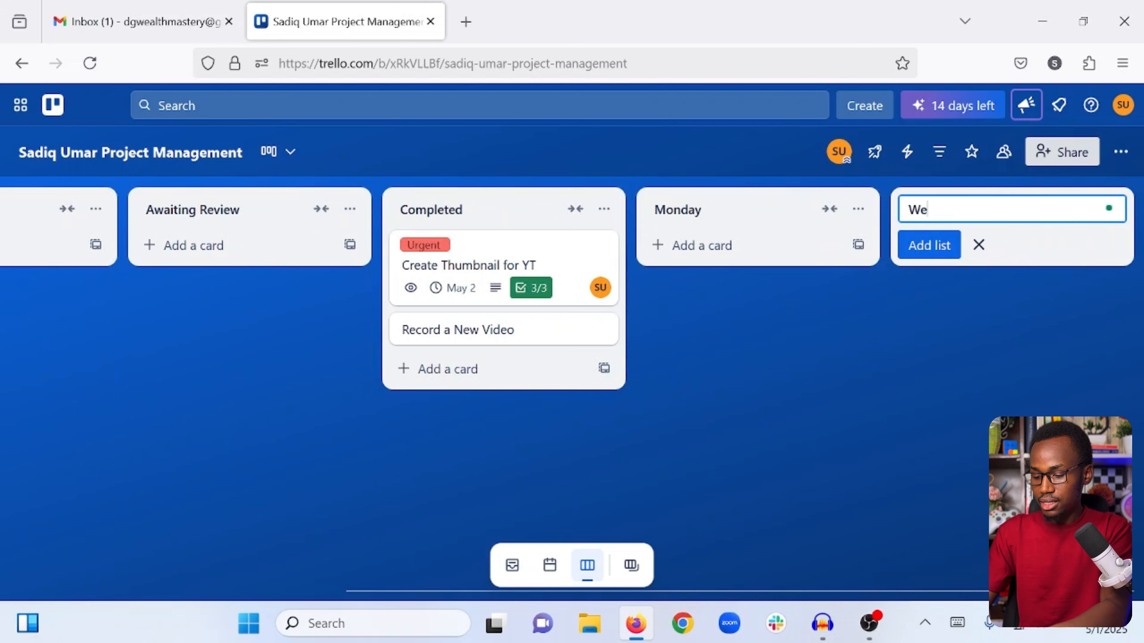
{"action": "type", "text": "Wednesday"}
{"action": "key", "text": "Return"}
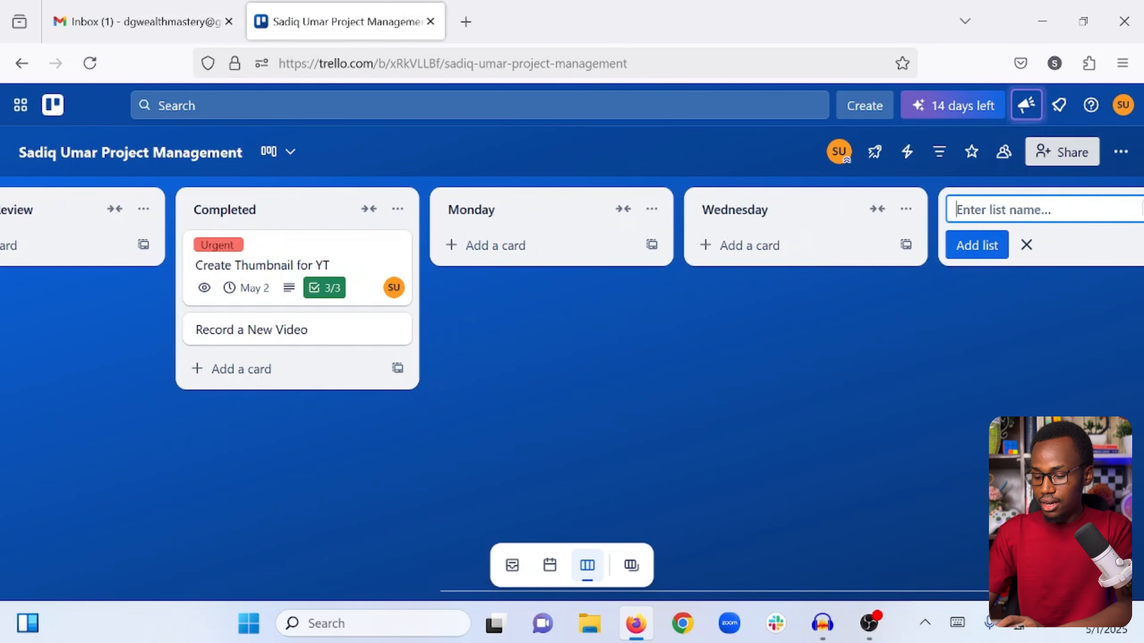
{"action": "type", "text": "Friday"}
{"action": "key", "text": "Return"}
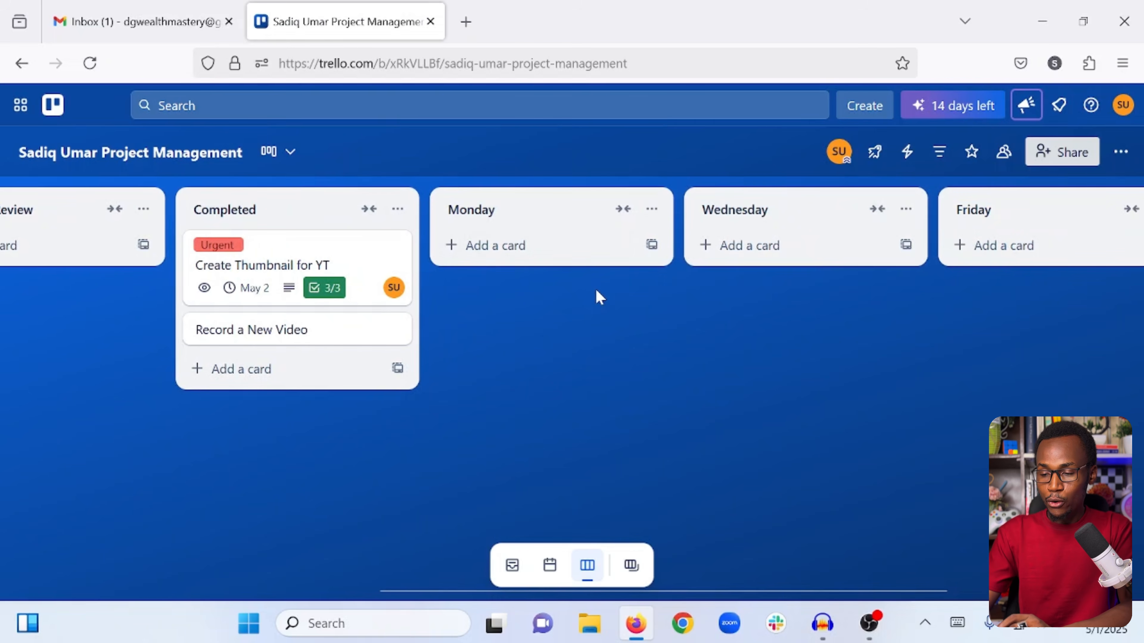
Step: Add a card titled "Process FB Group Members Requests" to the Monday list
{"action": "left_click", "coordinate": [537, 255]}
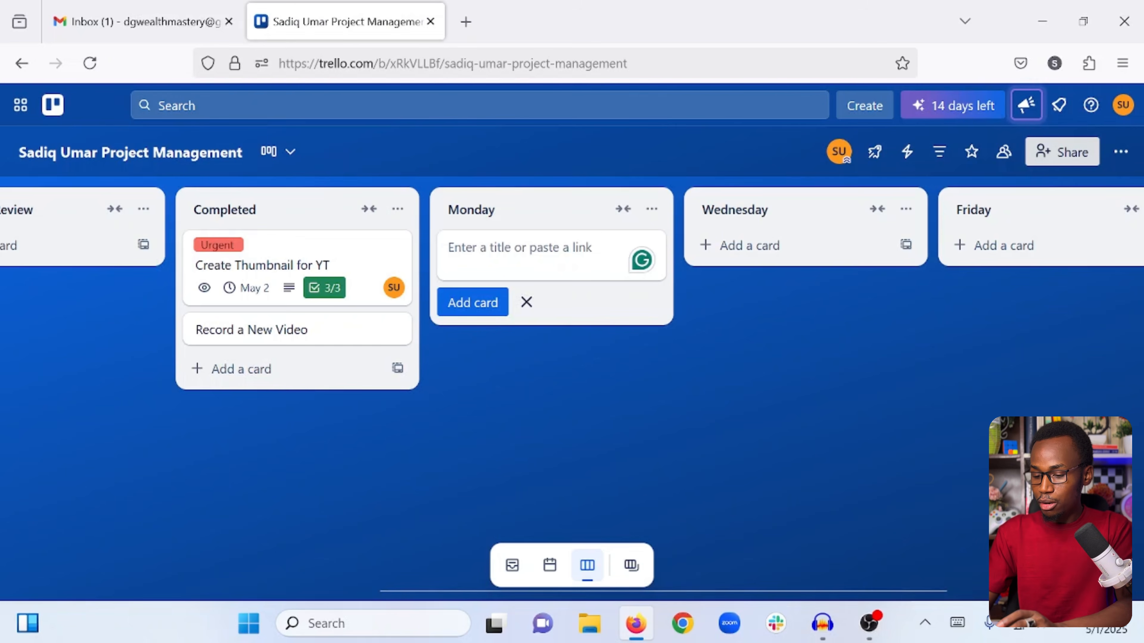
{"action": "type", "text": "Process FB Group Members Requests"}
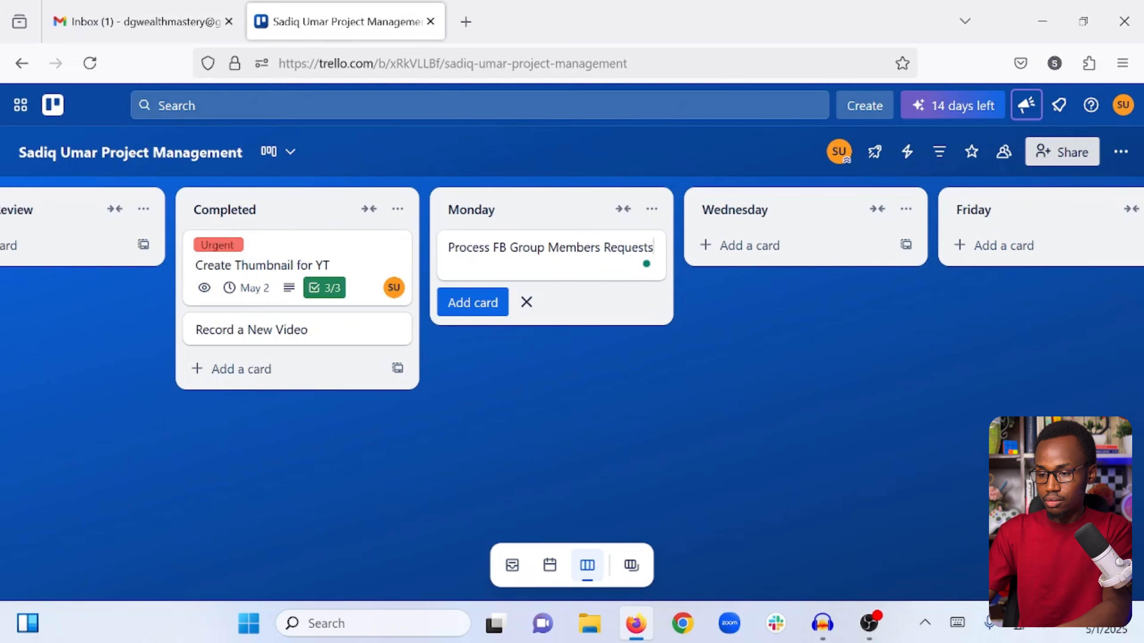
{"action": "key", "text": "Return"}
Step: Add a card titled "Publishing new social posts" to the Wednesday list
{"action": "left_click", "coordinate": [797, 250]}
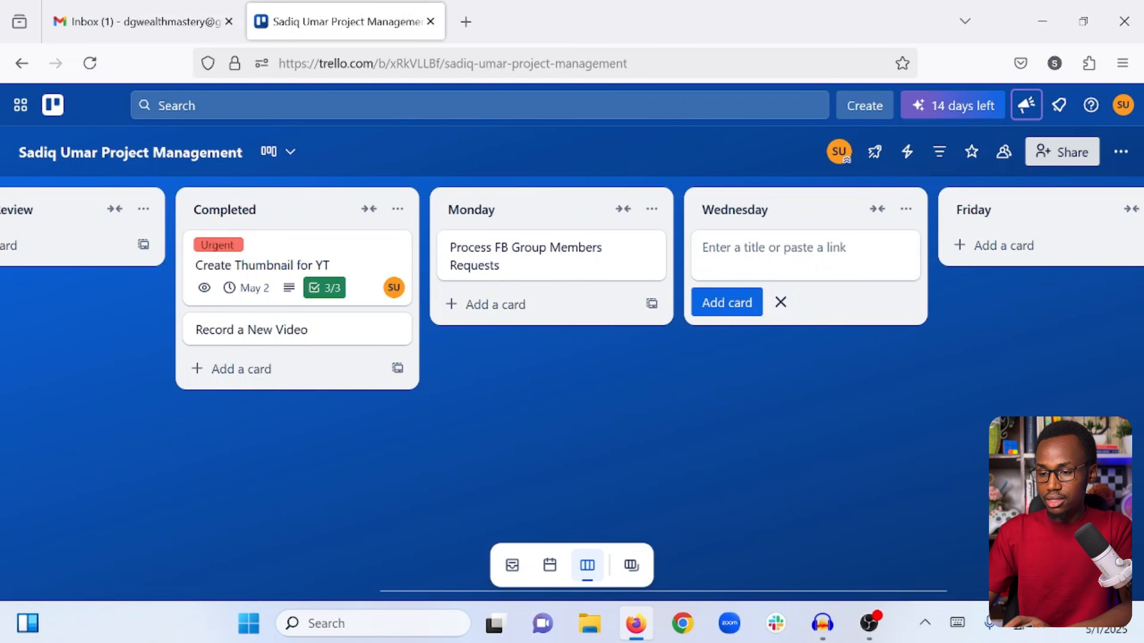
{"action": "type", "text": "Publishing new"}
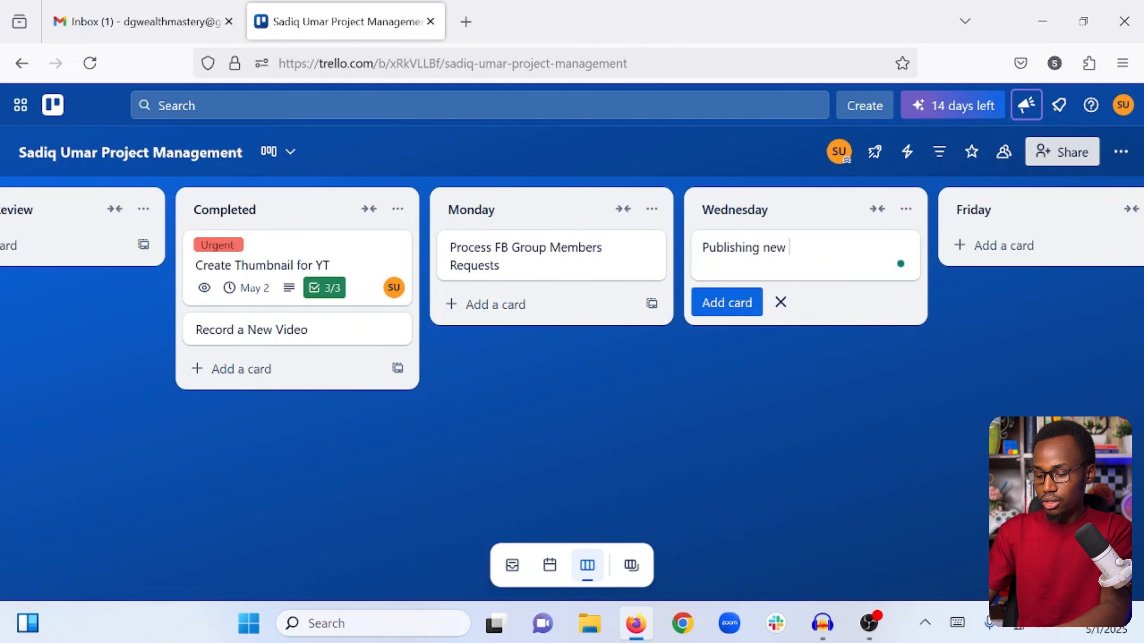
{"action": "type", "text": " social posts"}
{"action": "key", "text": "Return"}
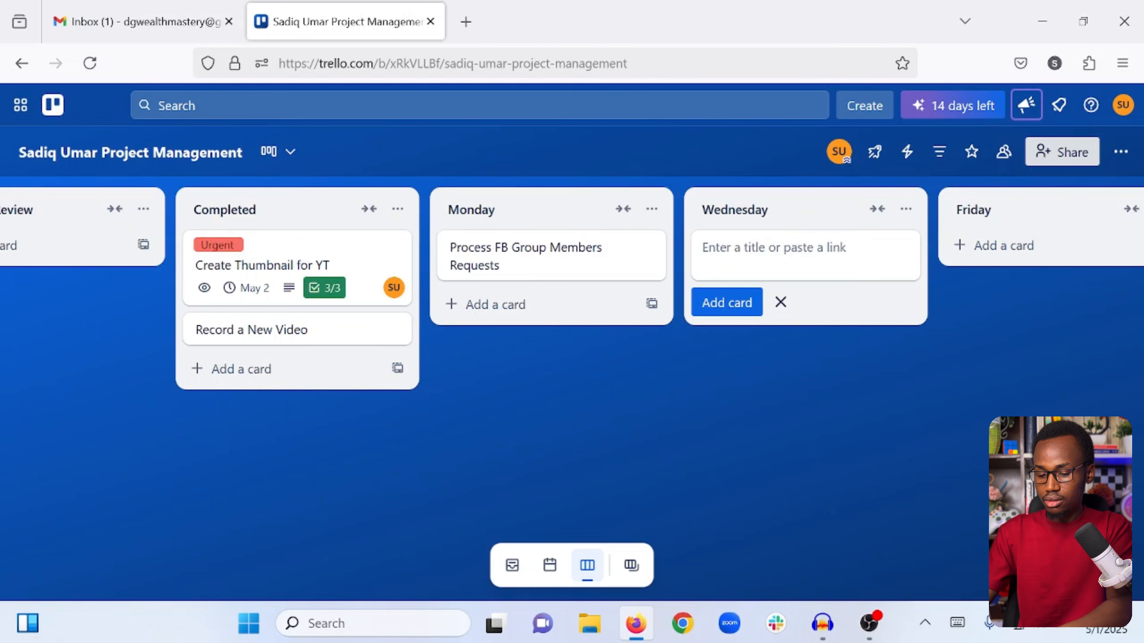
{"action": "left_click", "coordinate": [960, 342]}
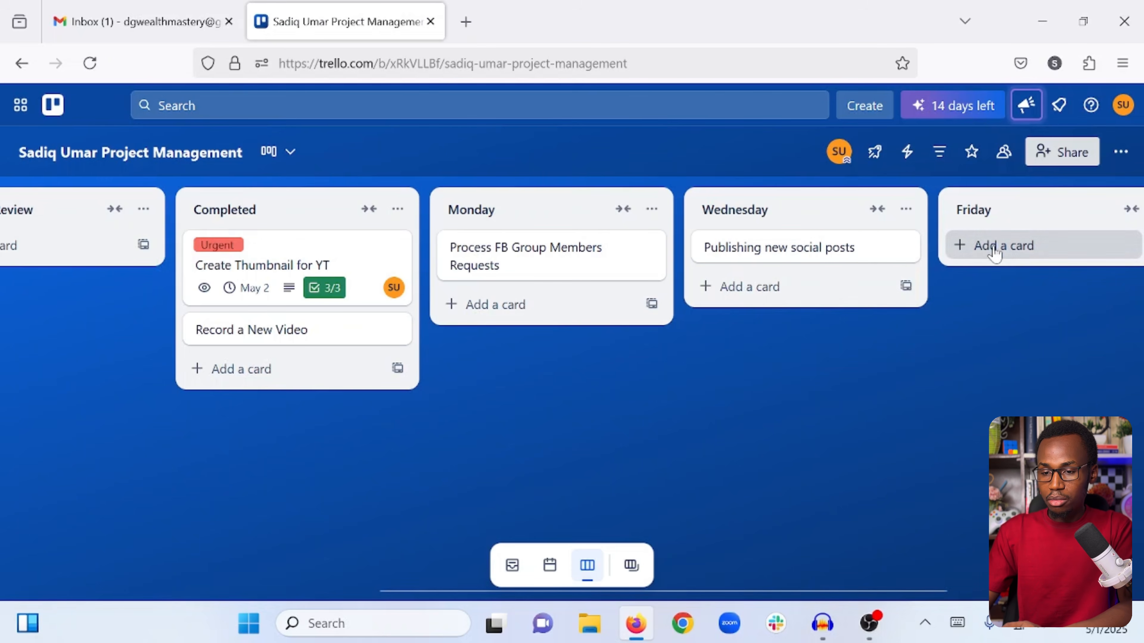
Step: Add a card titled "Team review meeting" to the Friday list and finish adding cards
{"action": "left_click", "coordinate": [1003, 245]}
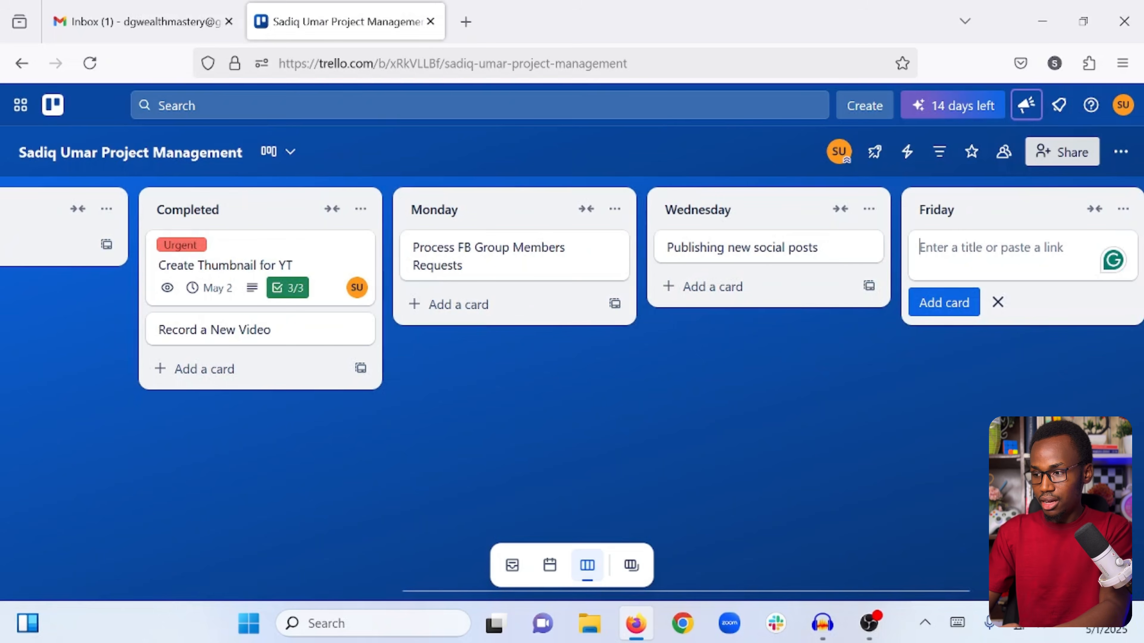
{"action": "type", "text": "Team"}
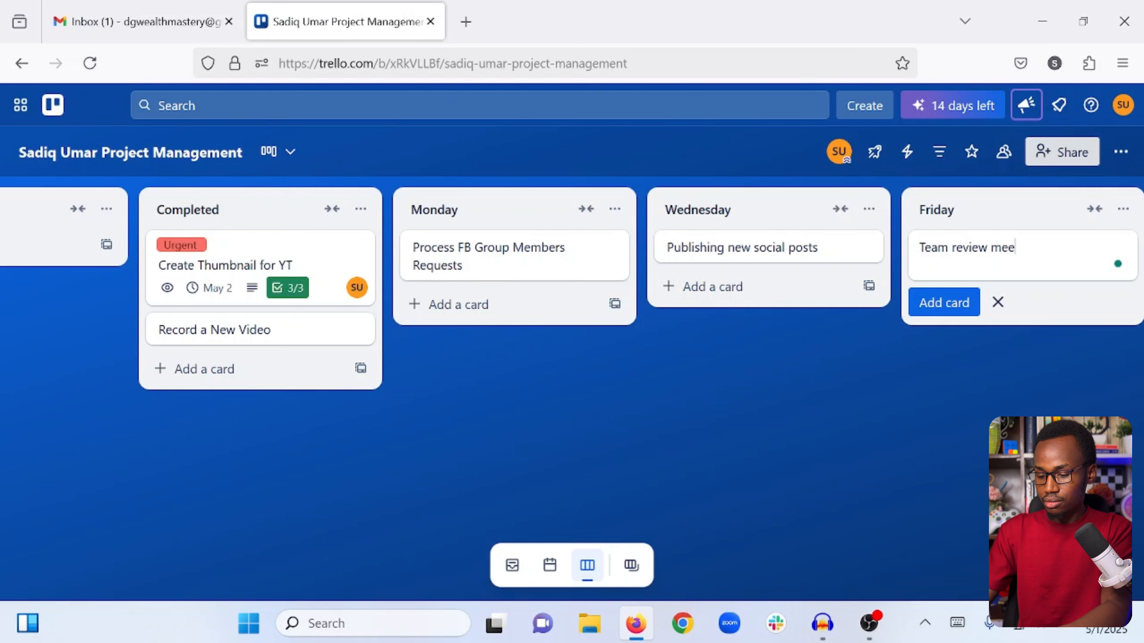
{"action": "type", "text": "review meeting"}
{"action": "key", "text": "Return"}
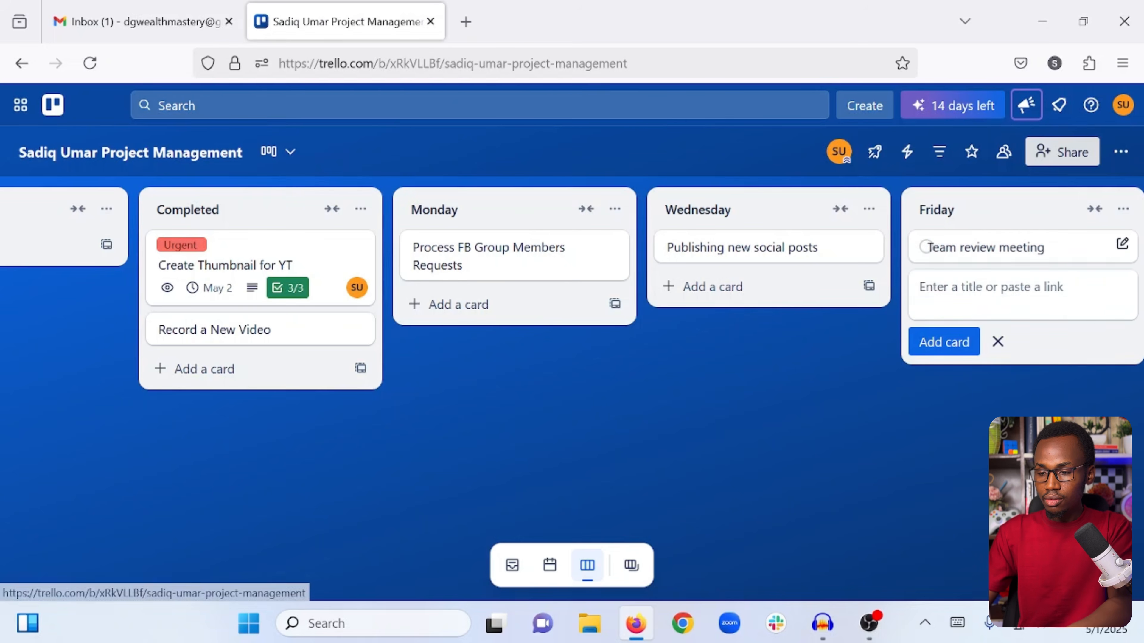
{"action": "left_click", "coordinate": [776, 361]}
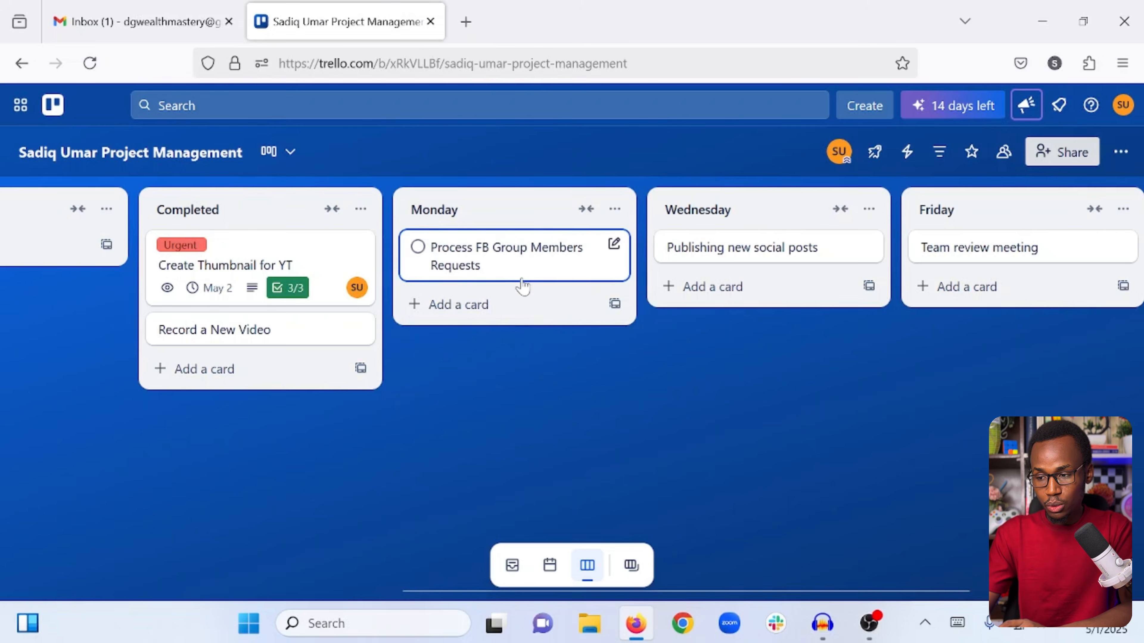
Step: Look through the available options on the "Process FB Group Members Requests" card and close it
{"action": "left_click", "coordinate": [491, 272]}
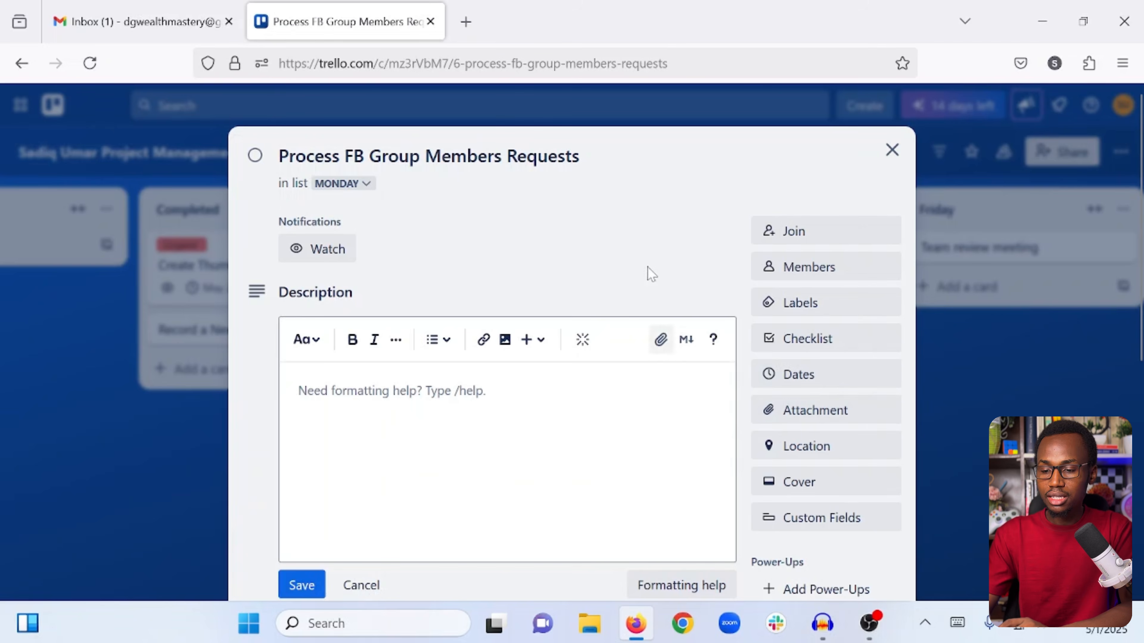
{"action": "scroll", "coordinate": [484, 363], "scroll_direction": "down", "scroll_amount": 5}
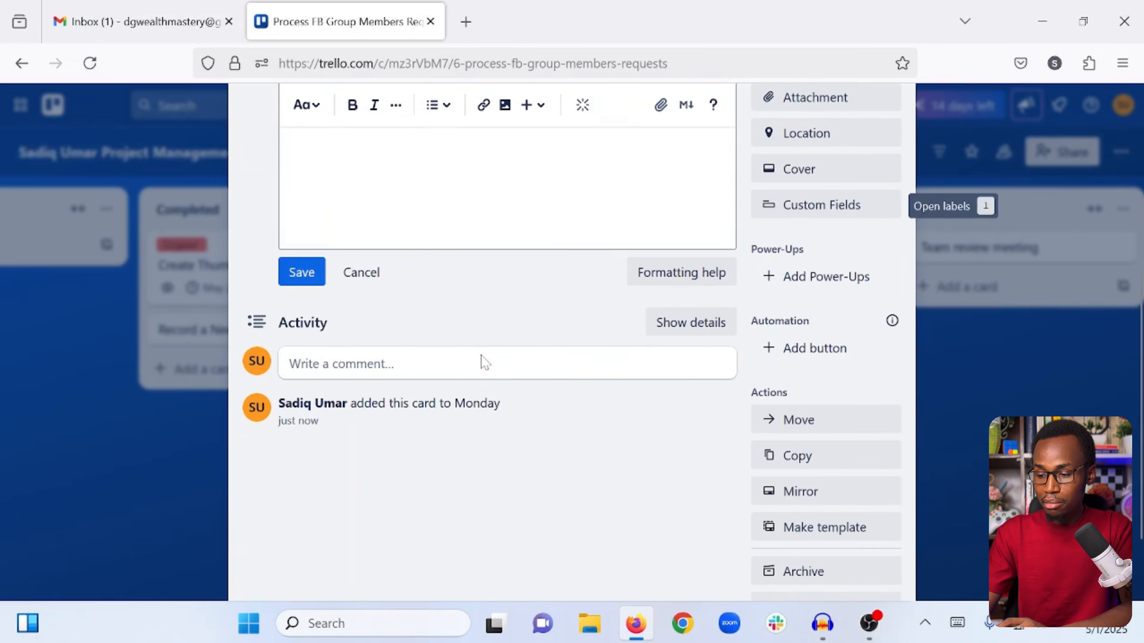
{"action": "scroll", "coordinate": [480, 363], "scroll_direction": "up", "scroll_amount": 10}
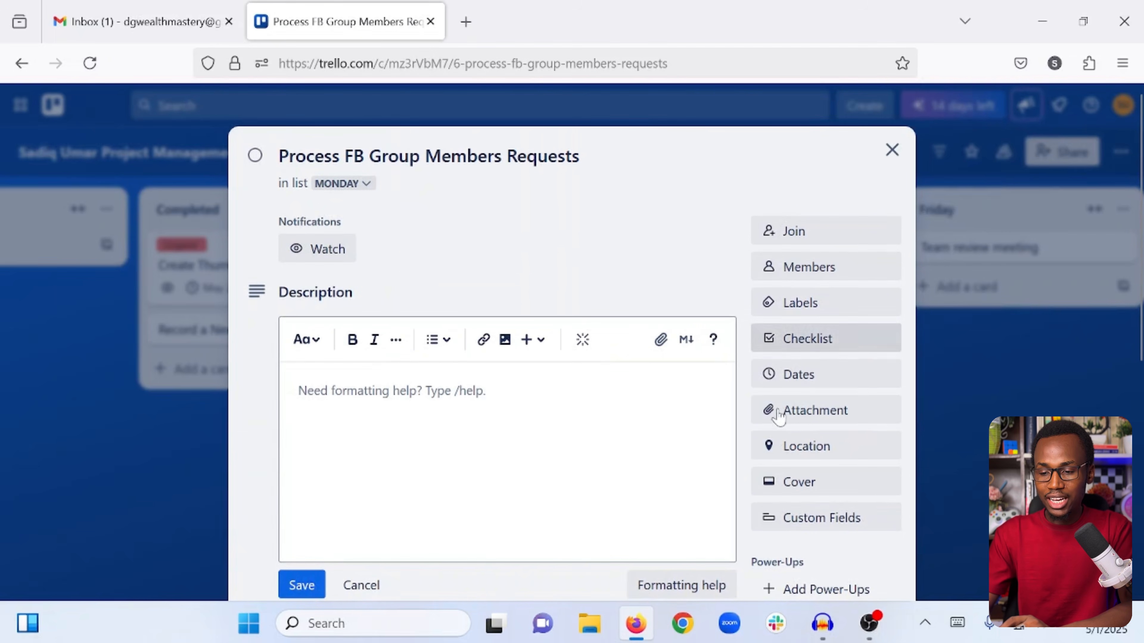
{"action": "left_click", "coordinate": [892, 150]}
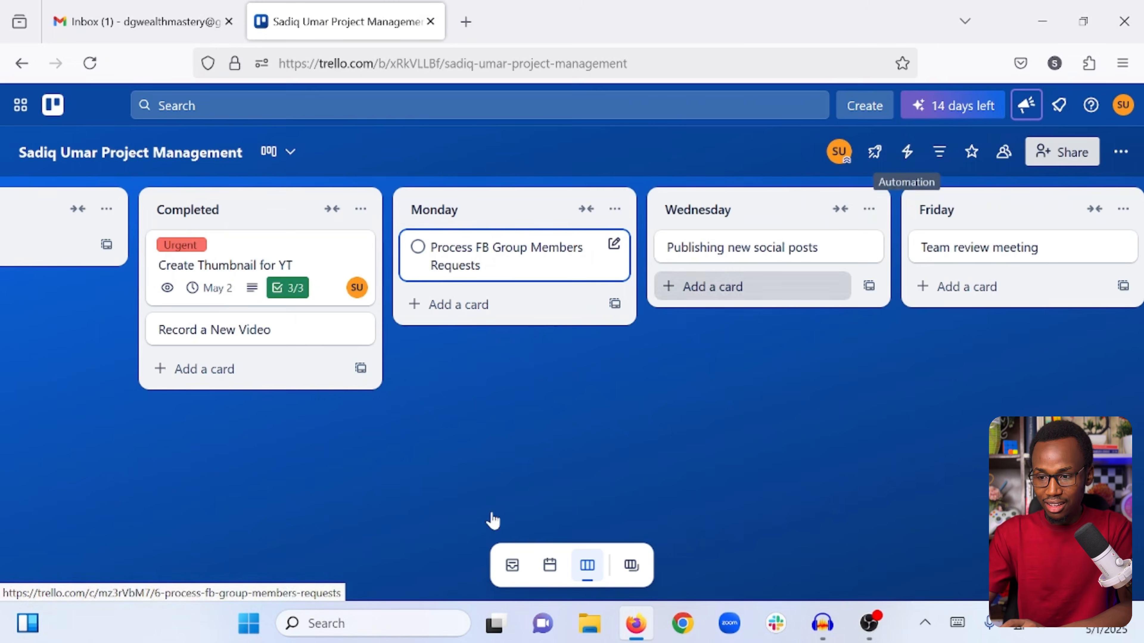
{"action": "scroll", "coordinate": [490, 521], "scroll_direction": "left", "scroll_amount": 10}
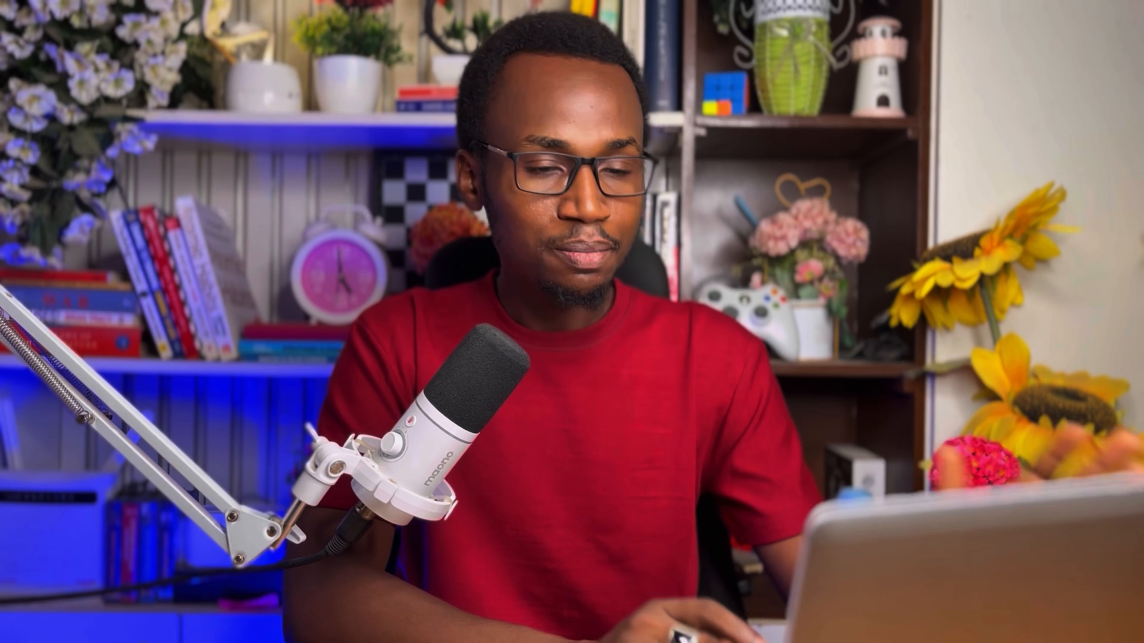